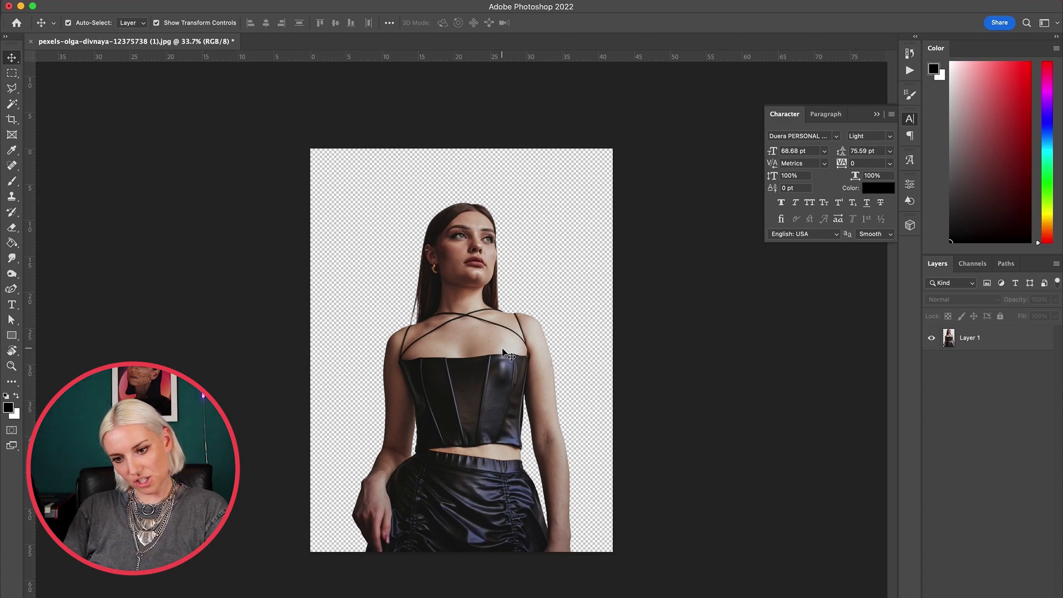
Crop the canvas to a 1:1 square, extending it to leave more empty space above the woman's head
key("c")
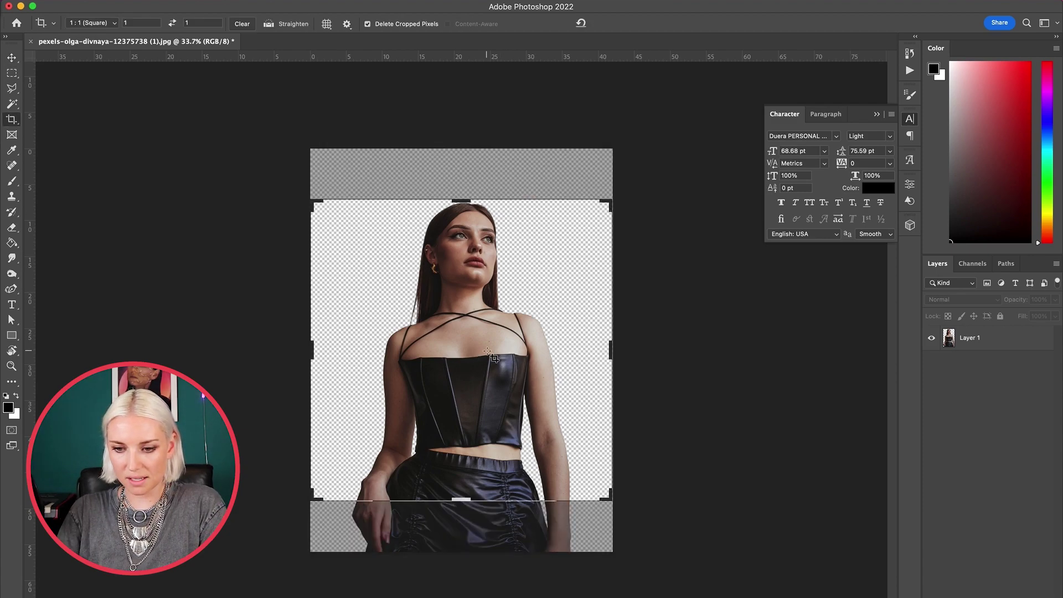
left_click_drag(460, 202, 460, 131)
key("Return")
key("v")
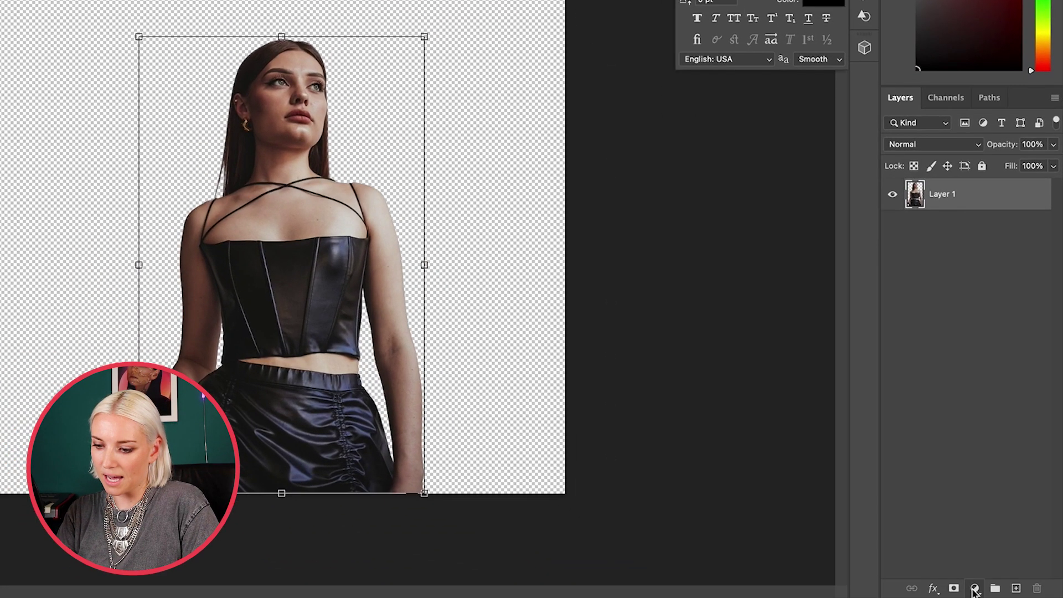
Add a Solid Color fill layer in dark navy blue and place it beneath the cut-out woman's layer
left_click(974, 587)
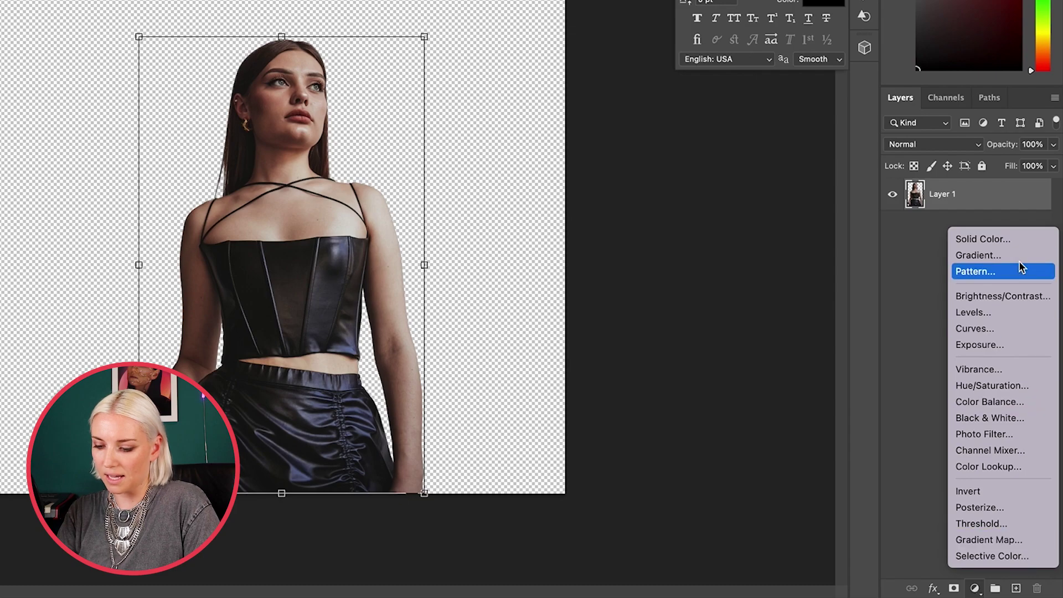
left_click(1014, 246)
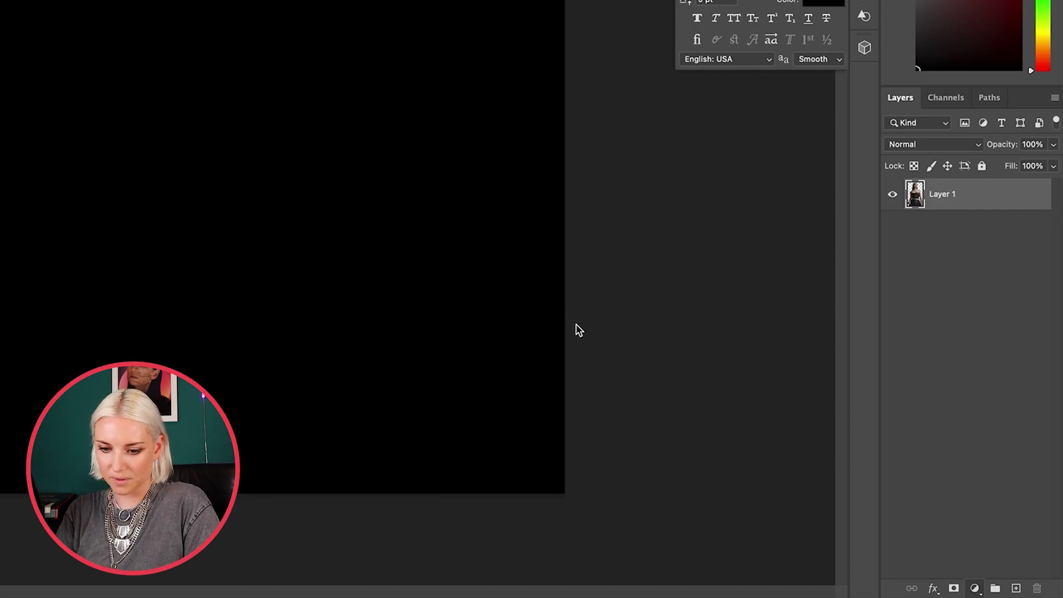
left_click(873, 370)
left_click_drag(819, 450, 827, 460)
key("Return")
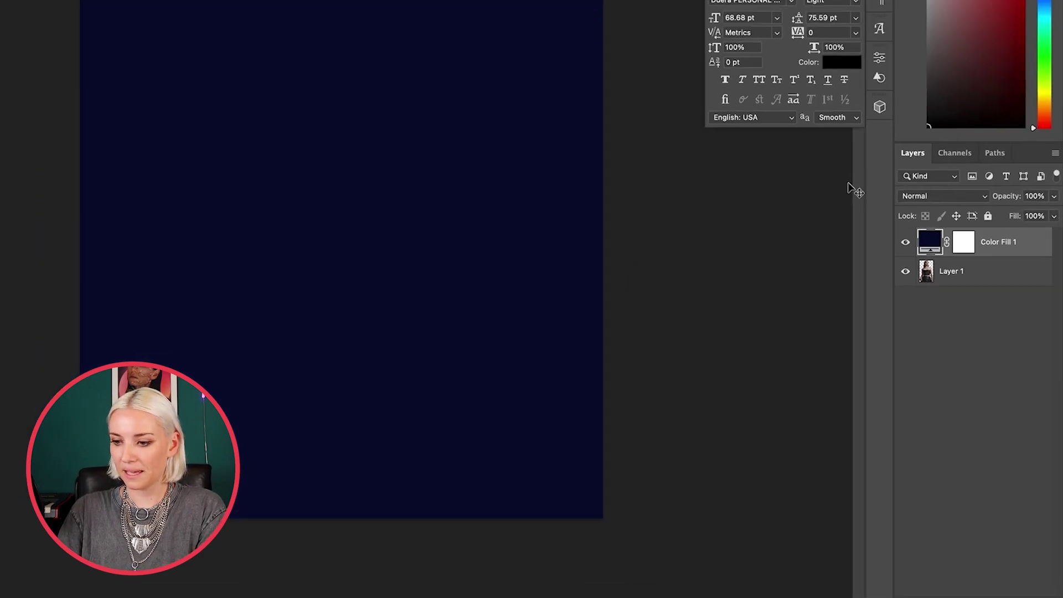
key("super+bracketleft")
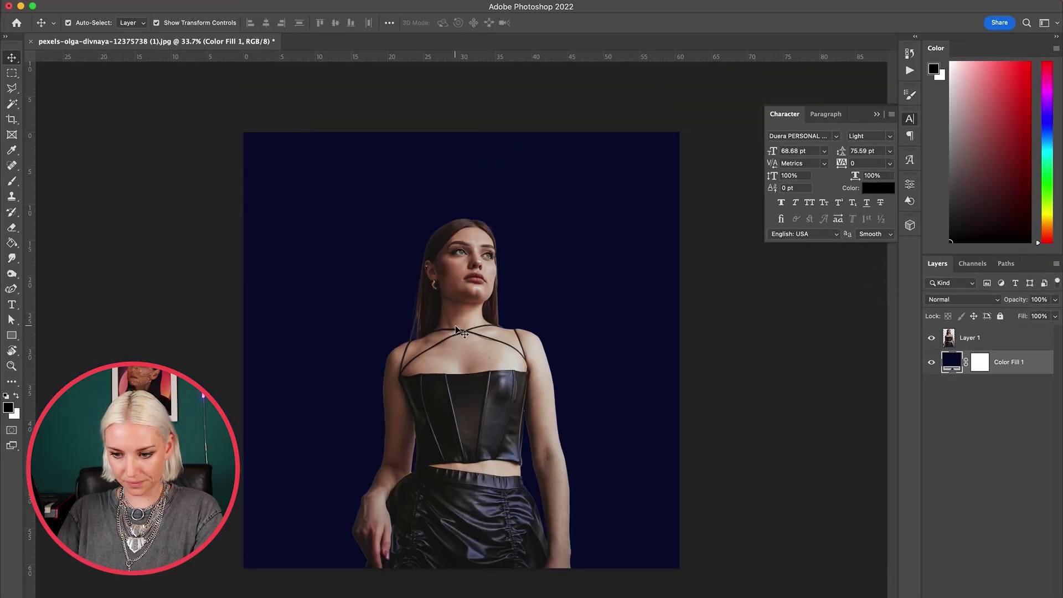
left_click(706, 433)
Place the fire photo, enlarge it to about 181%, centre it on the woman and move its layer behind her
key("super+0")
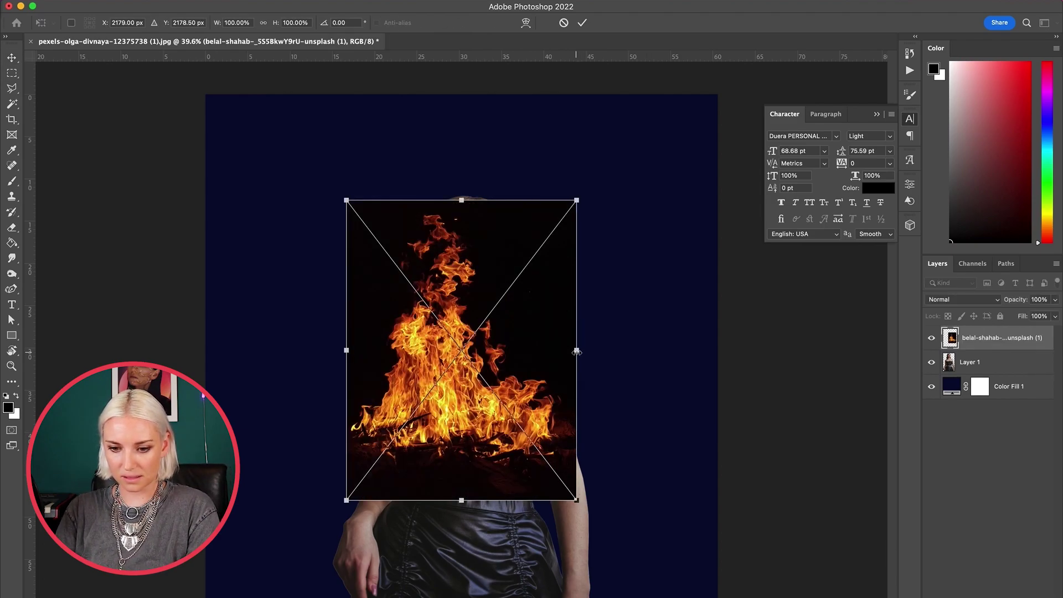
left_click_drag(577, 351, 762, 351)
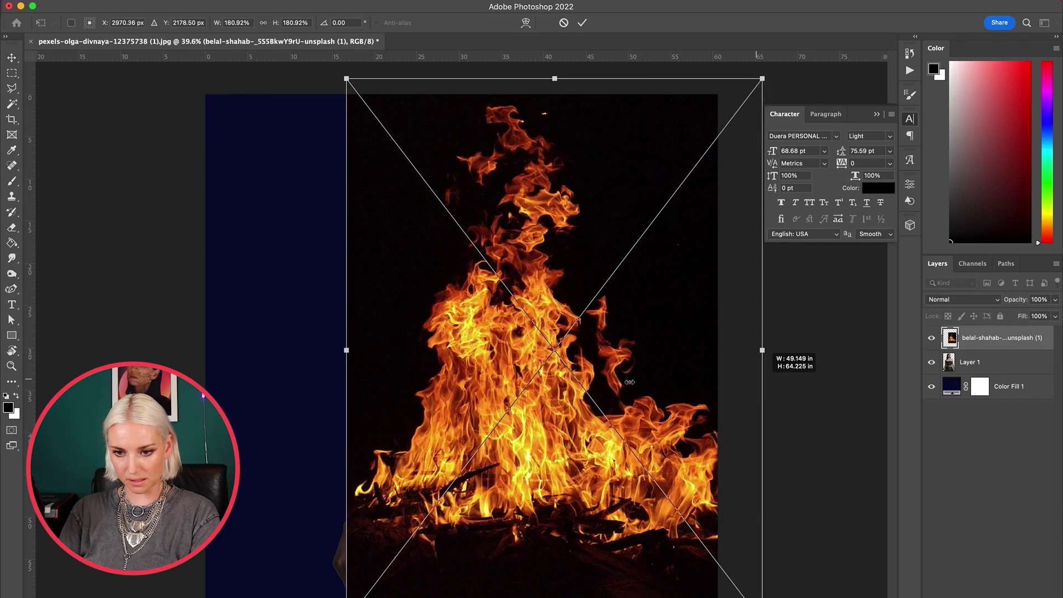
left_click_drag(616, 381, 539, 431)
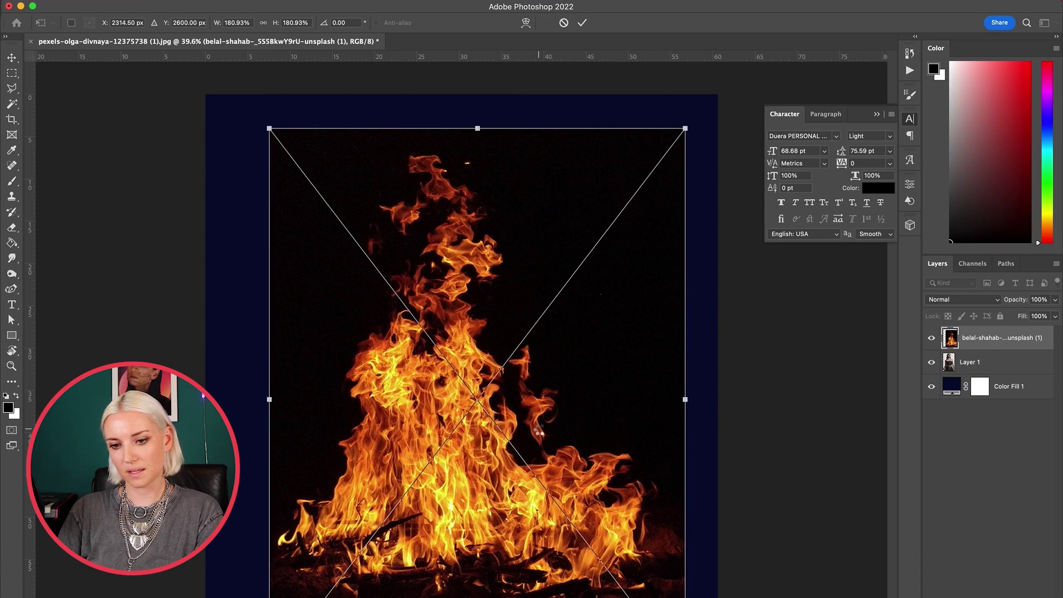
key("Return")
key("super+bracketleft")
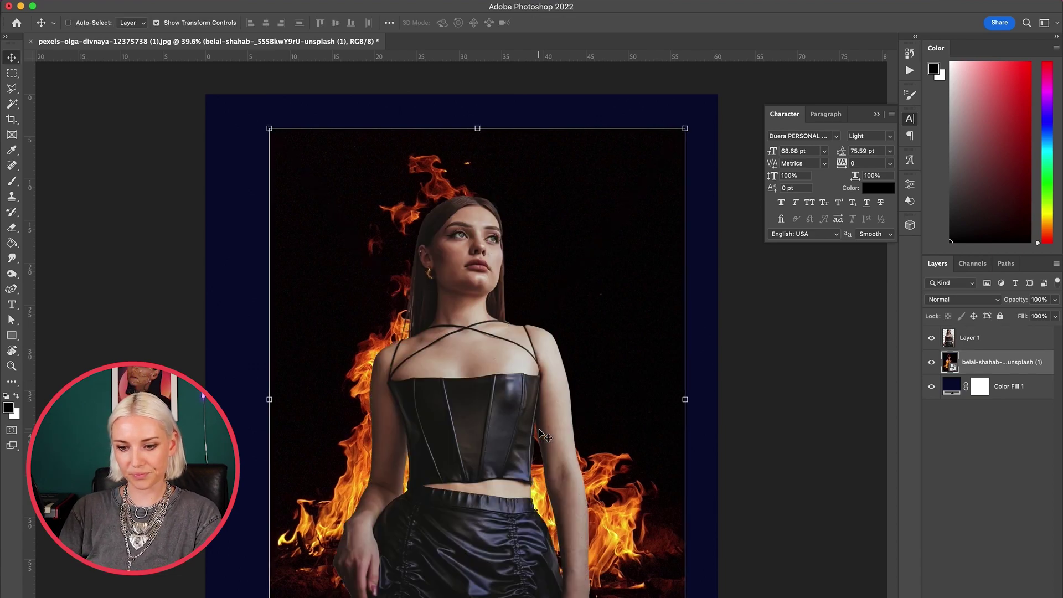
left_click(884, 525)
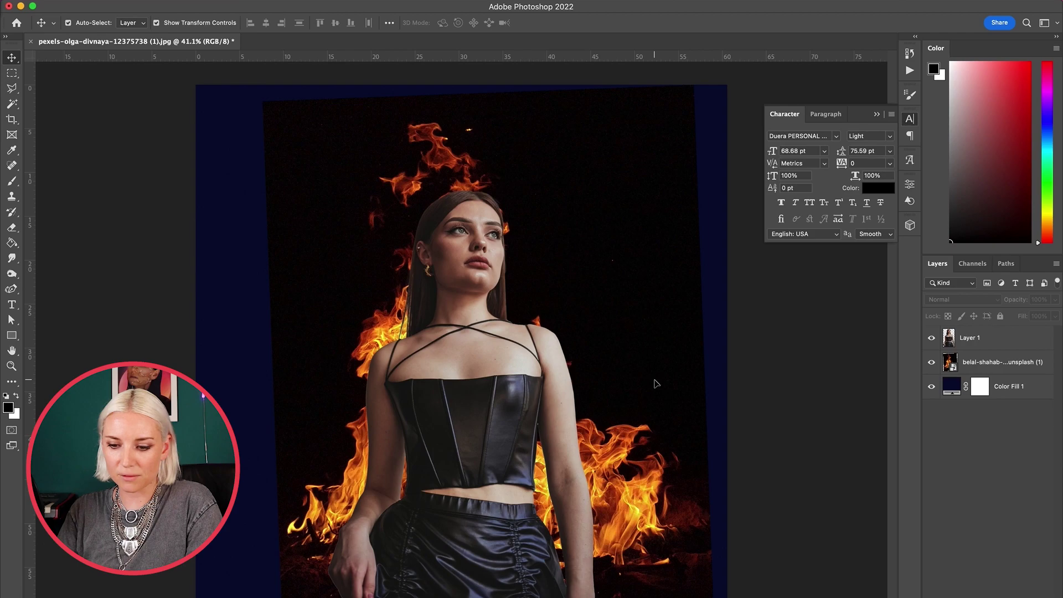
Hide the fire layer's dark background with Blend If, splitting the This Layer black slider to 0 / 103
left_click(654, 381)
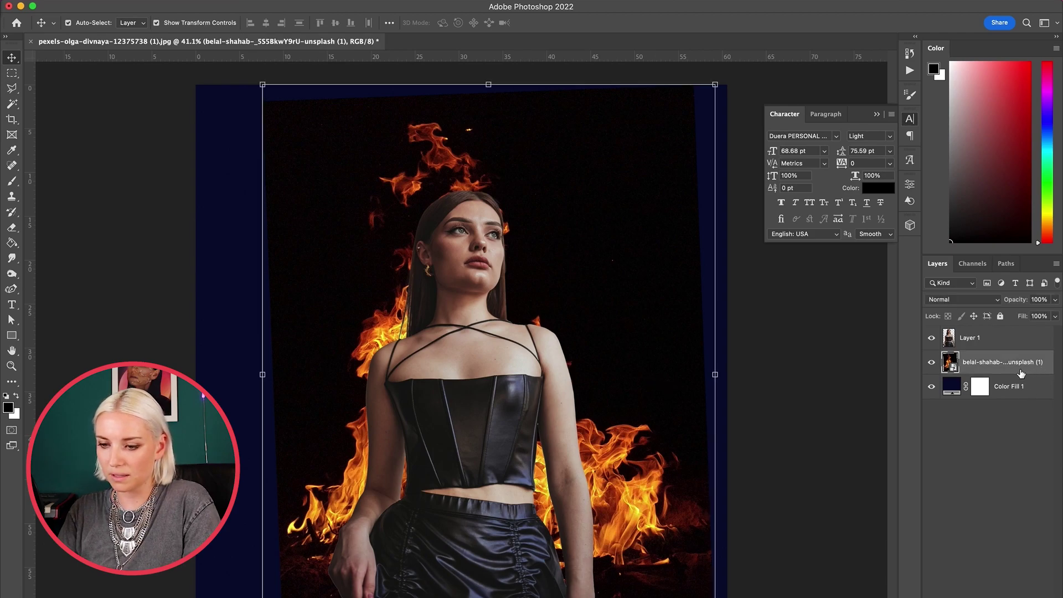
double_click(1020, 370)
double_click(1021, 374)
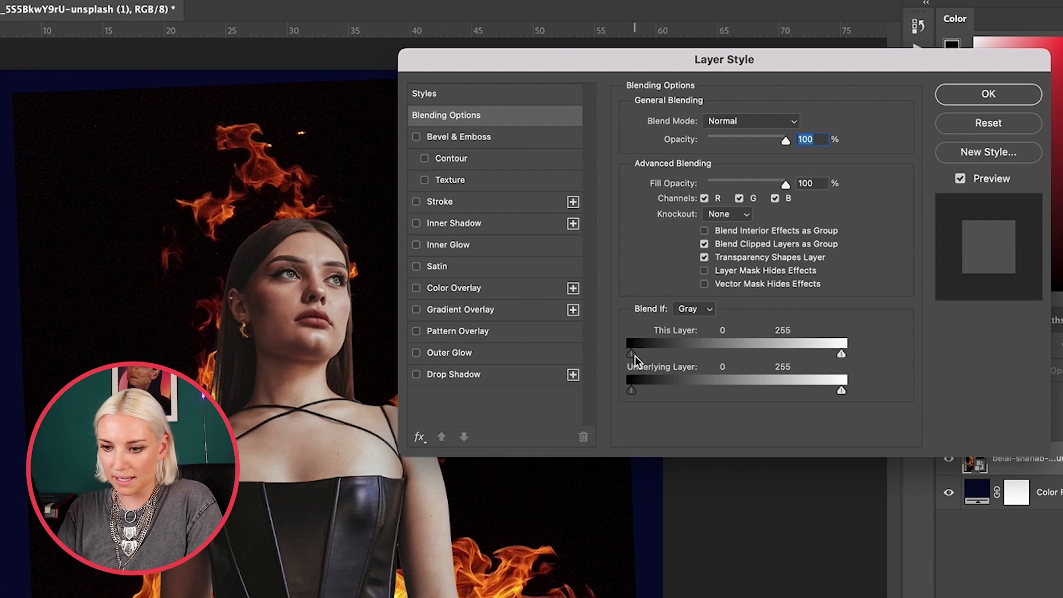
left_click_drag(651, 355, 716, 353)
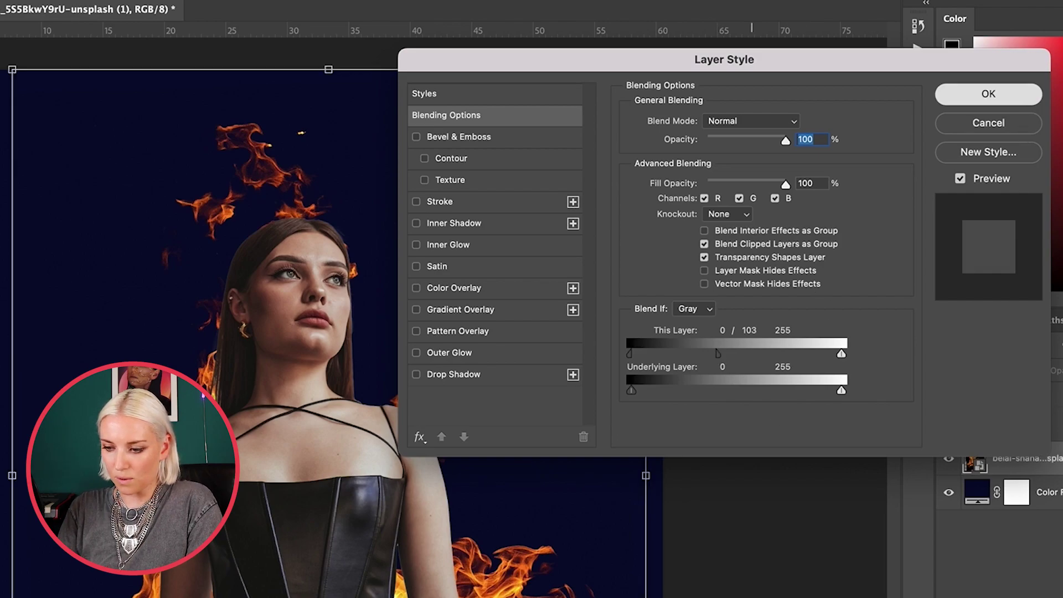
left_click(988, 94)
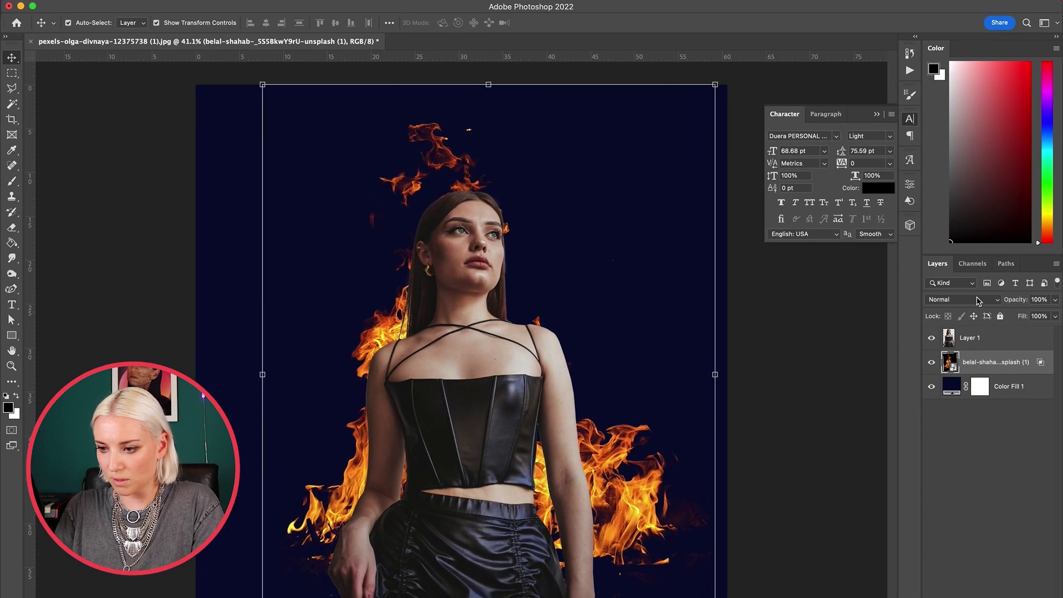
Set the fire layer's blending mode to Screen
left_click(977, 300)
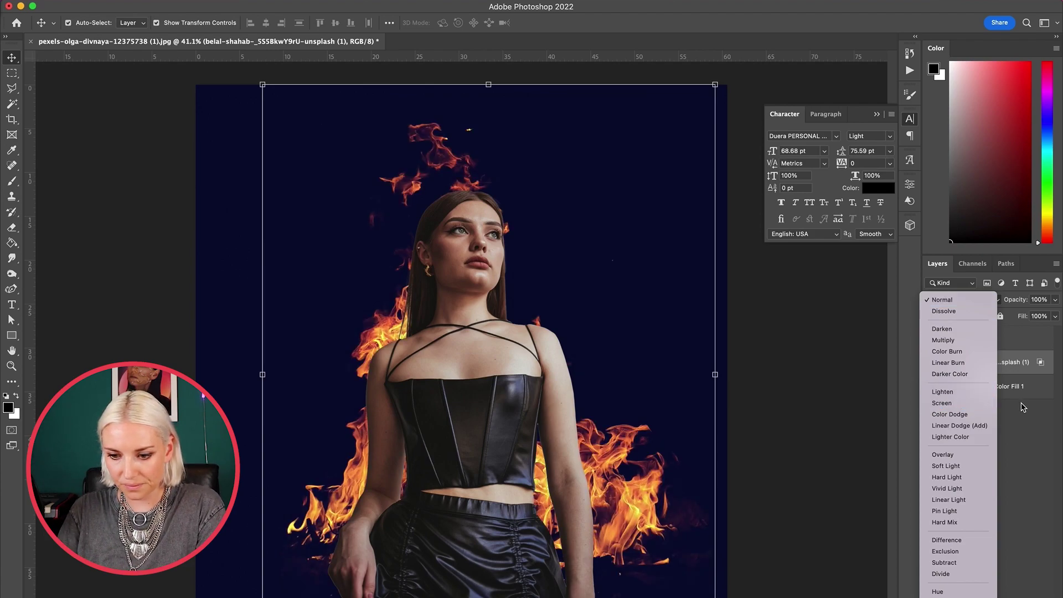
left_click(945, 403)
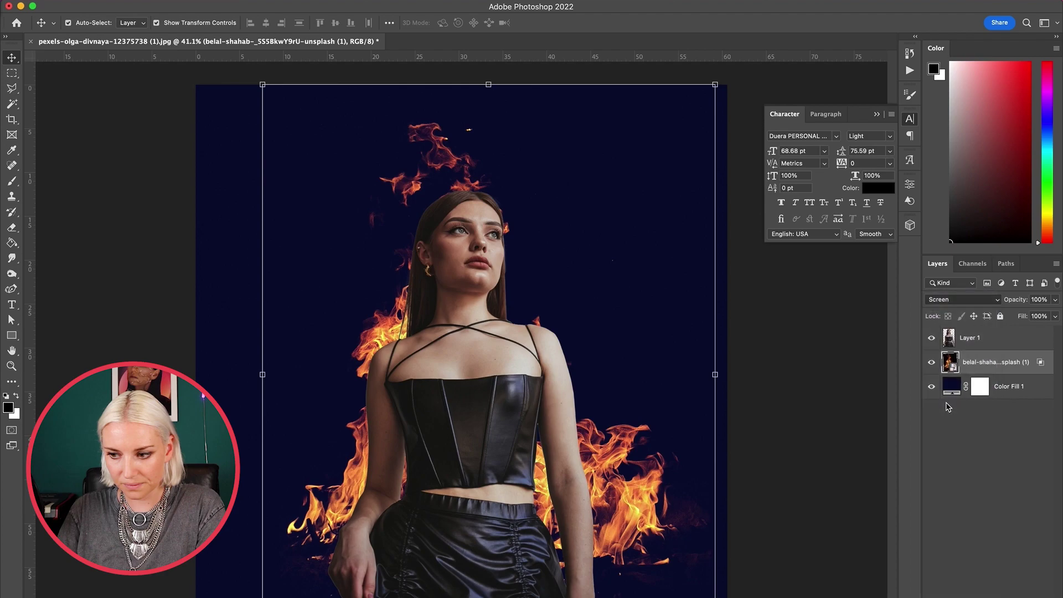
left_click(836, 429)
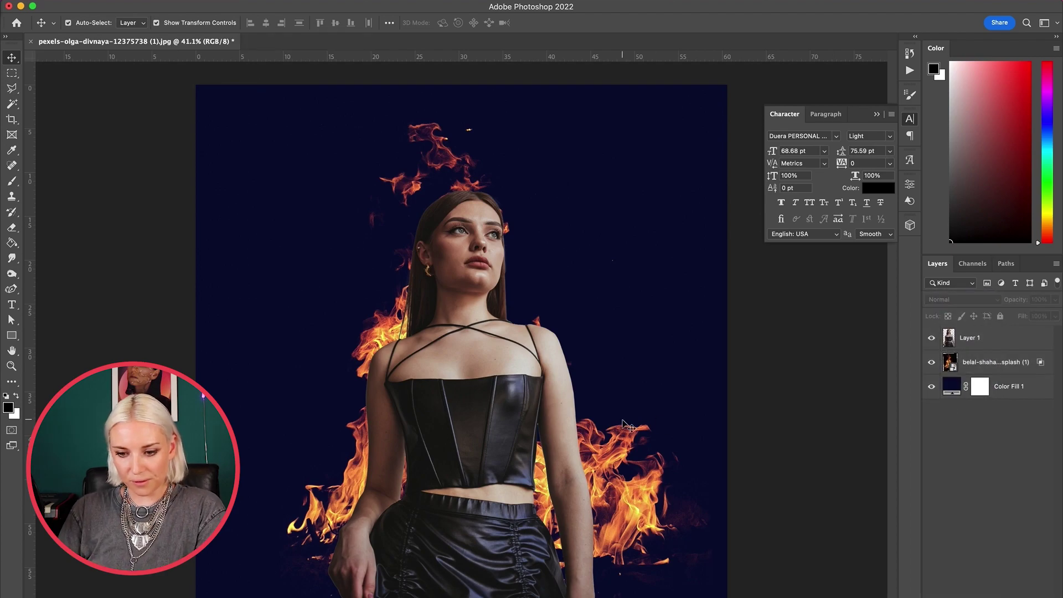
Shift the fire image slightly down and to the left behind the woman, and duplicate its layer as a hidden copy
left_click(611, 458)
left_click_drag(611, 464, 602, 482)
key("super+t")
left_click_drag(451, 337, 440, 353)
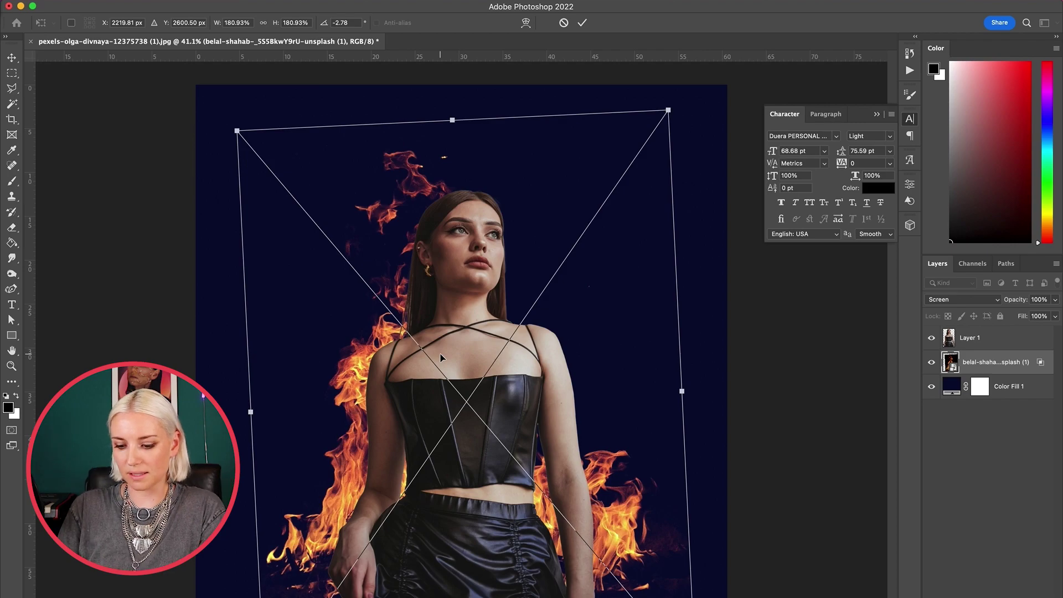
key("Return")
key("ctrl+j")
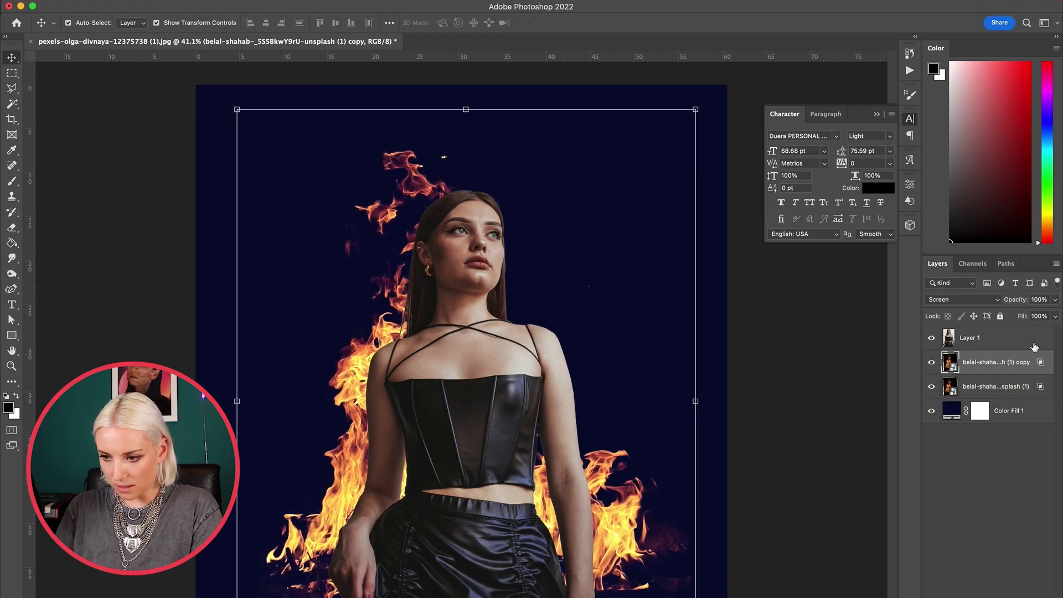
left_click(932, 363)
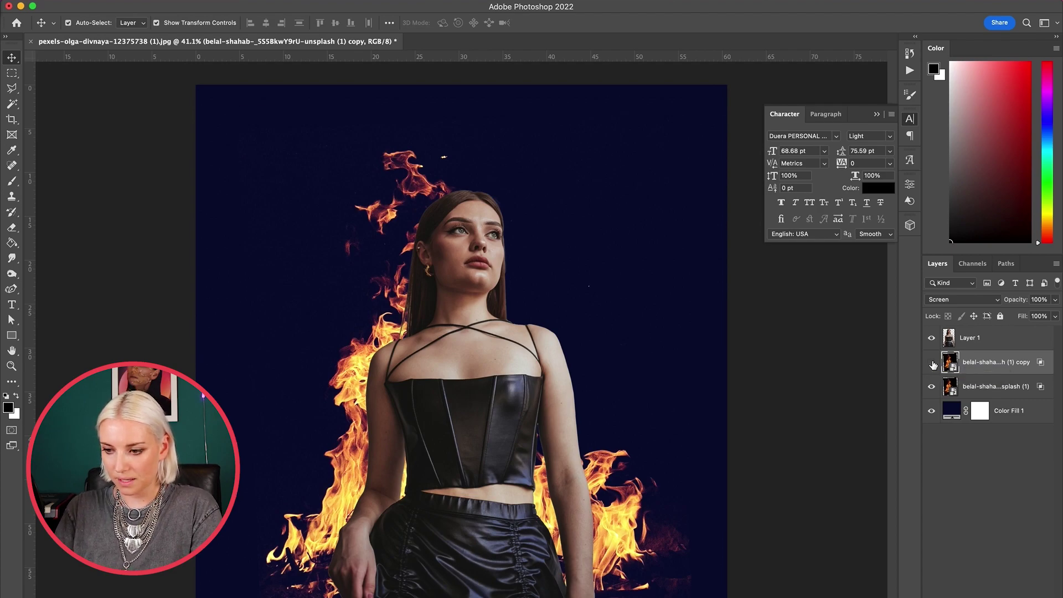
Add a layer mask to the original fire layer and paint out the flames on the right side of the woman
left_click(995, 387)
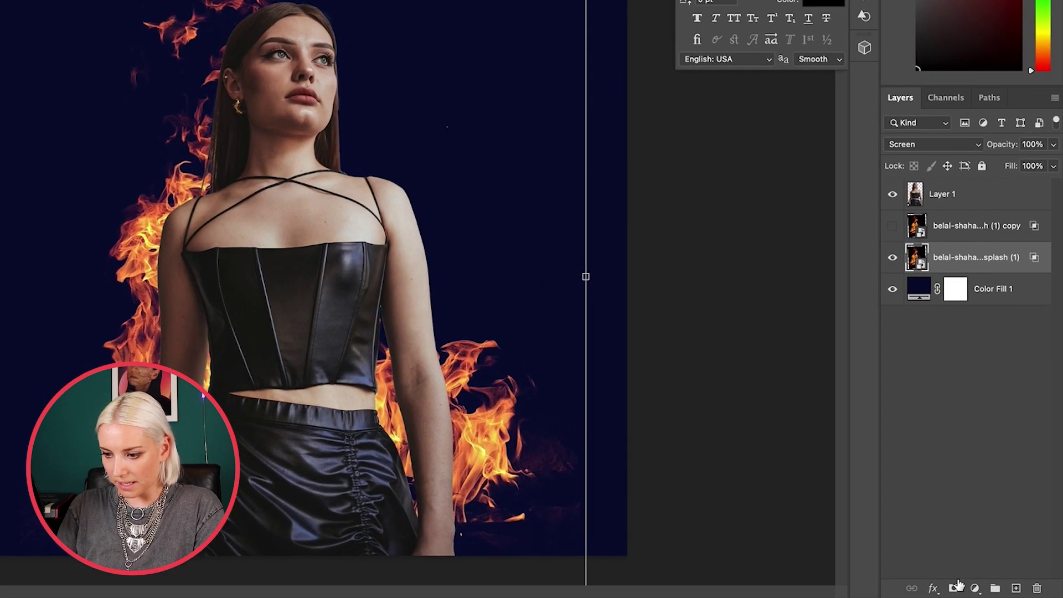
left_click(954, 588)
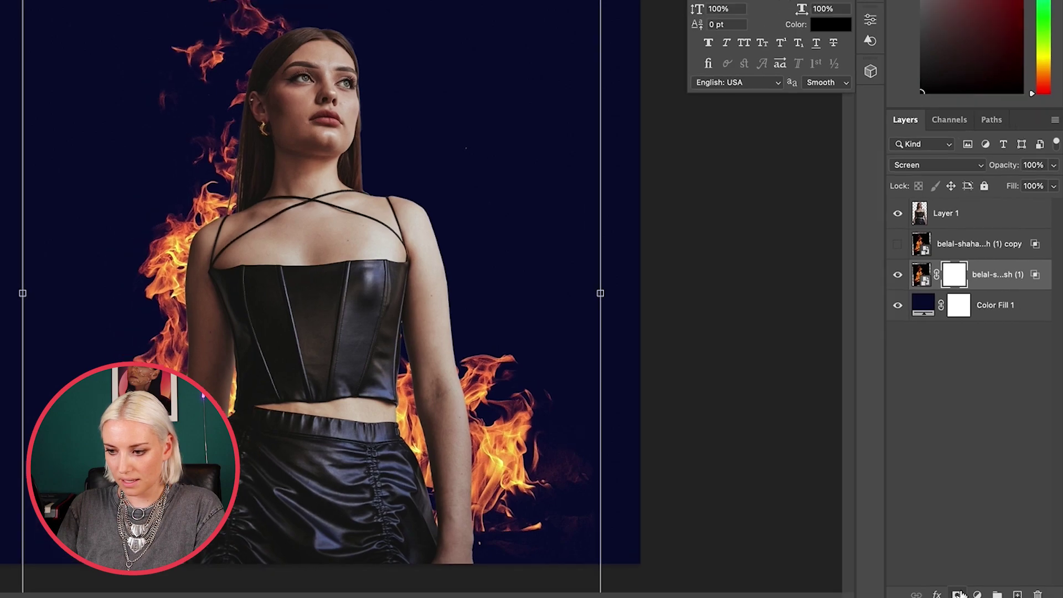
key("b")
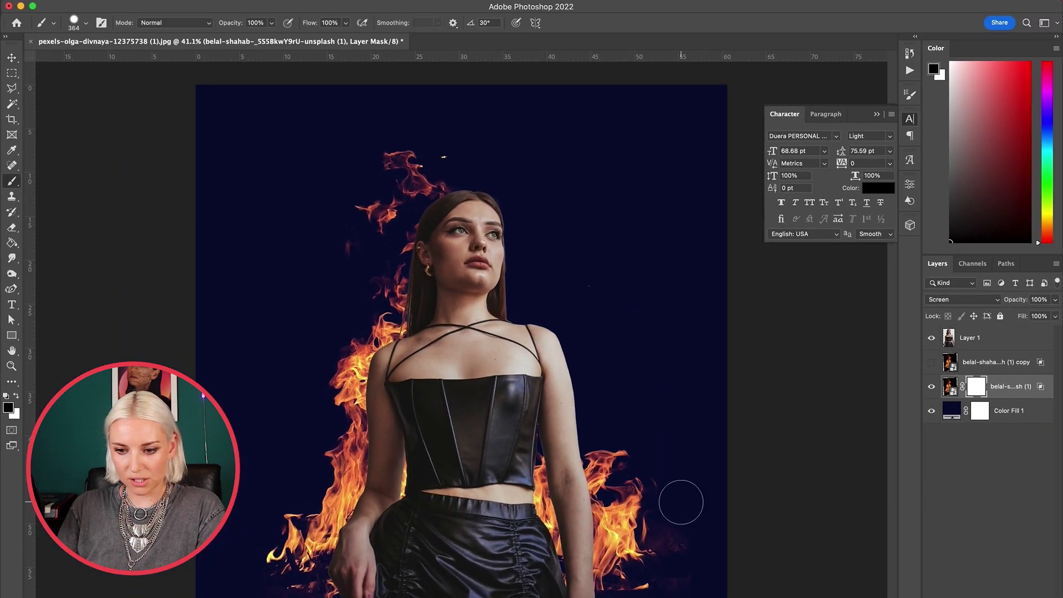
mouse_move(595, 437)
left_mouse_down()
mouse_move(603, 581)
mouse_move(642, 576)
mouse_move(621, 459)
mouse_move(672, 558)
mouse_move(643, 576)
mouse_move(580, 558)
mouse_move(542, 502)
mouse_move(548, 438)
mouse_move(569, 596)
mouse_move(669, 585)
left_mouse_up()
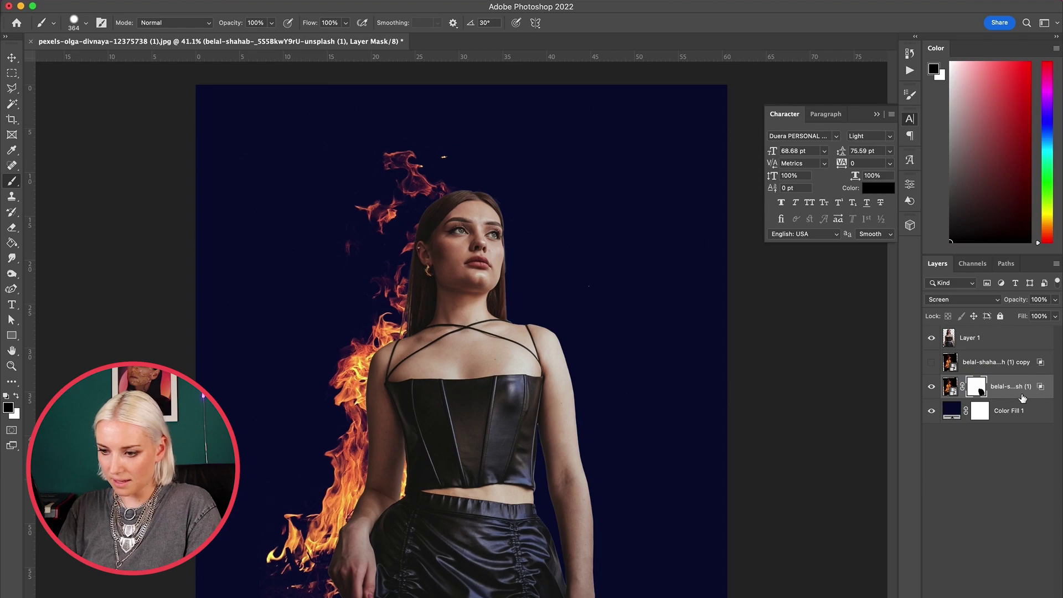
Hide the masked original fire layer and show its unmasked copy
left_click(950, 386)
left_click(932, 387)
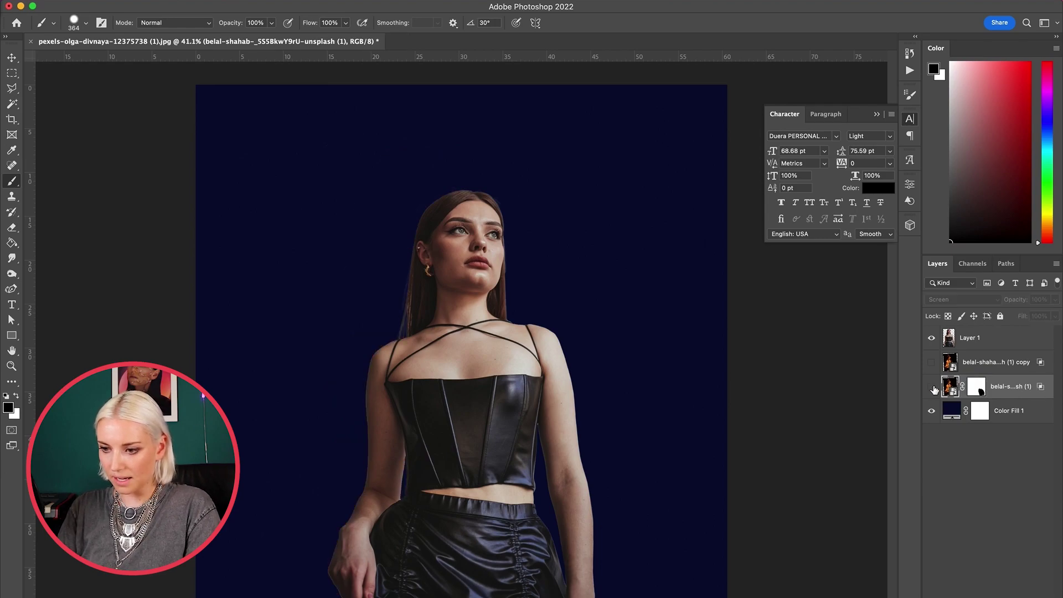
left_click(931, 363)
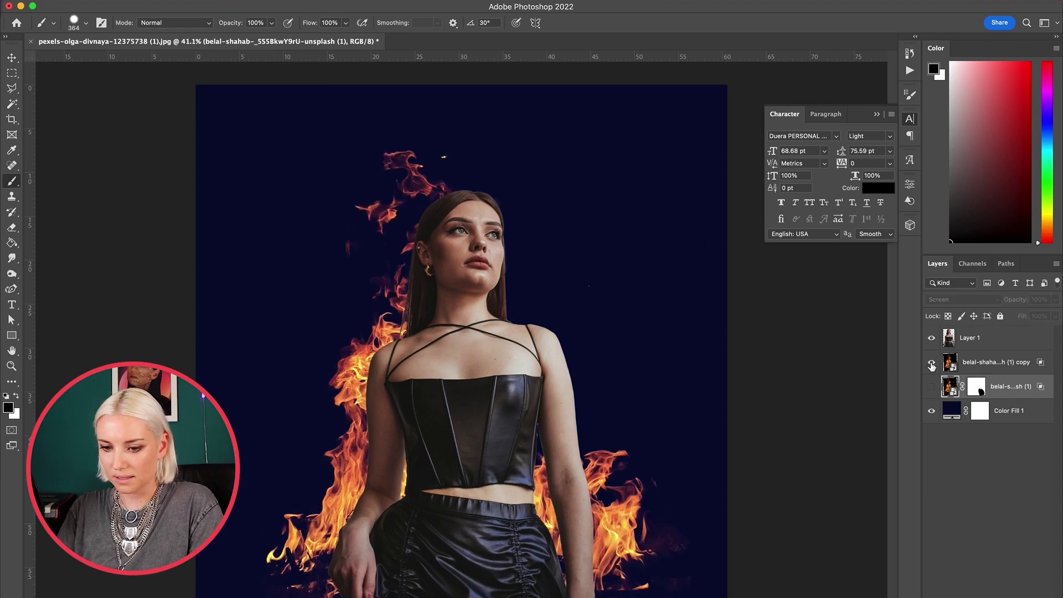
Reposition the copied fire layer and rotate it to about 10.2° so its flames rise on the woman's right side
left_click(989, 363)
key("super+t")
left_click_drag(550, 424, 609, 424)
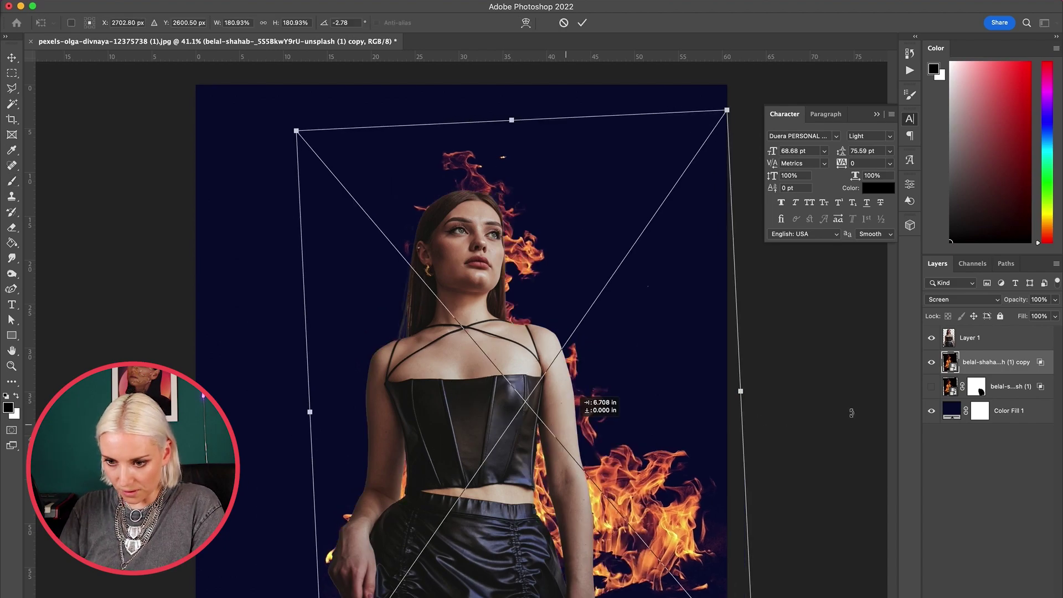
left_click_drag(796, 398, 668, 414)
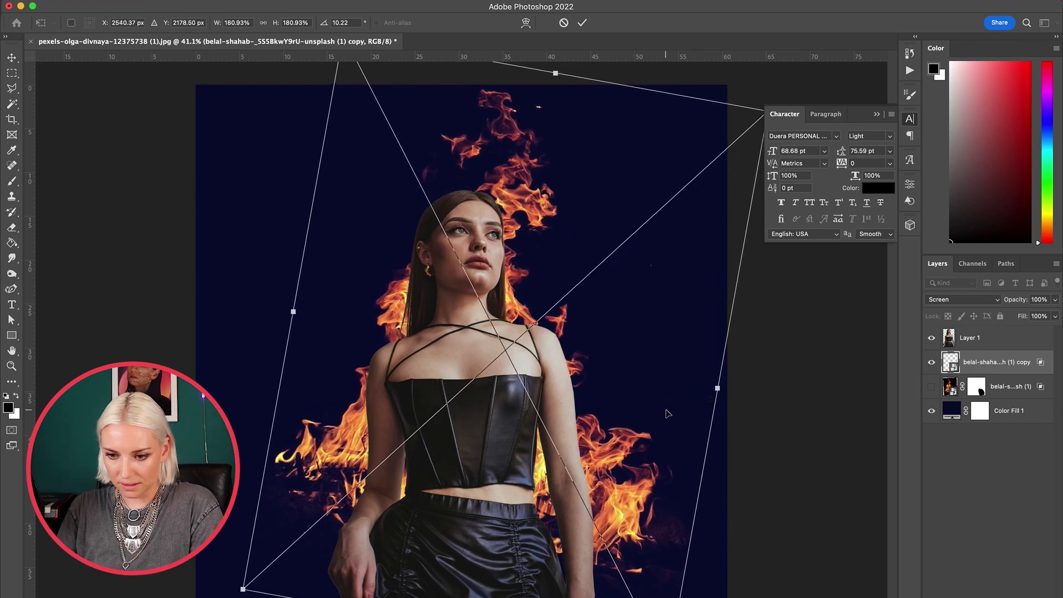
key("Return")
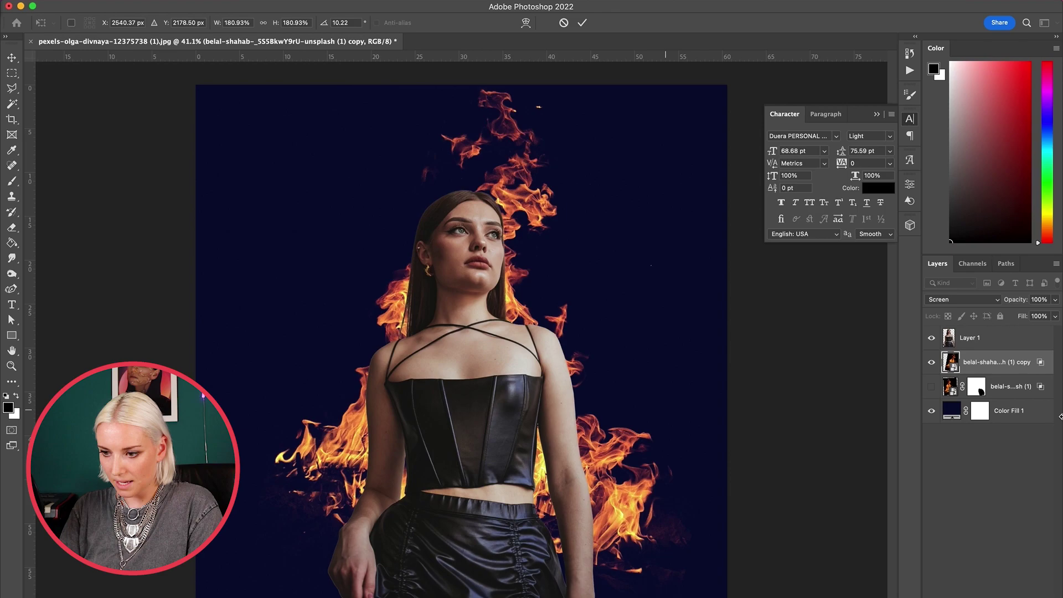
Mask the copied fire layer and paint out the flames left of the woman and the stray flames at the lower right
key("b")
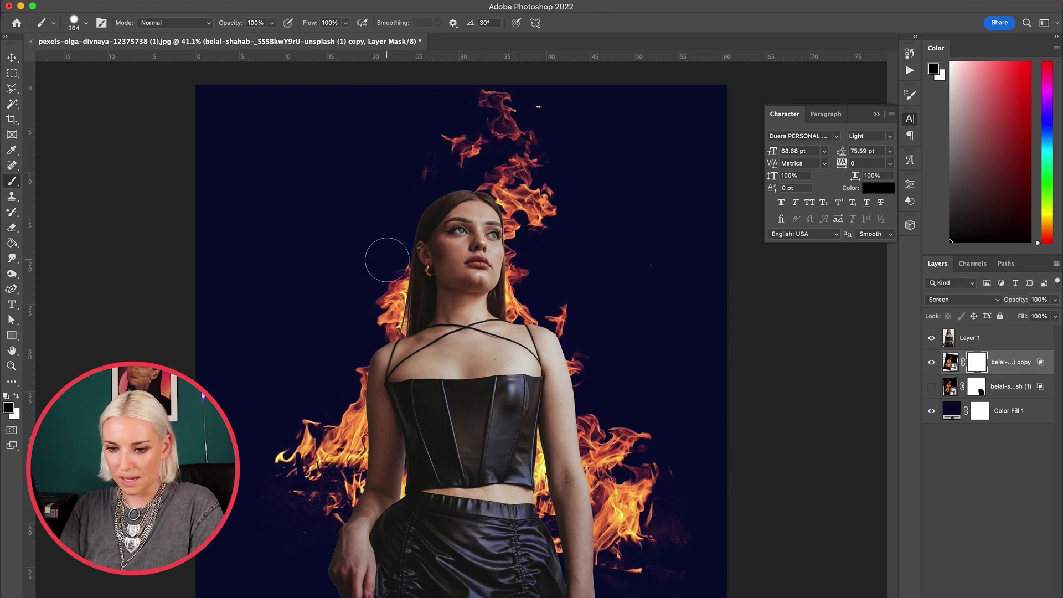
mouse_move(390, 284)
left_mouse_down()
mouse_move(396, 331)
mouse_move(366, 396)
mouse_move(385, 492)
mouse_move(338, 525)
mouse_move(281, 462)
mouse_move(311, 421)
mouse_move(326, 447)
mouse_move(320, 480)
mouse_move(356, 457)
mouse_move(364, 485)
mouse_move(334, 455)
mouse_move(348, 437)
mouse_move(333, 507)
left_mouse_up()
key("super+plus")
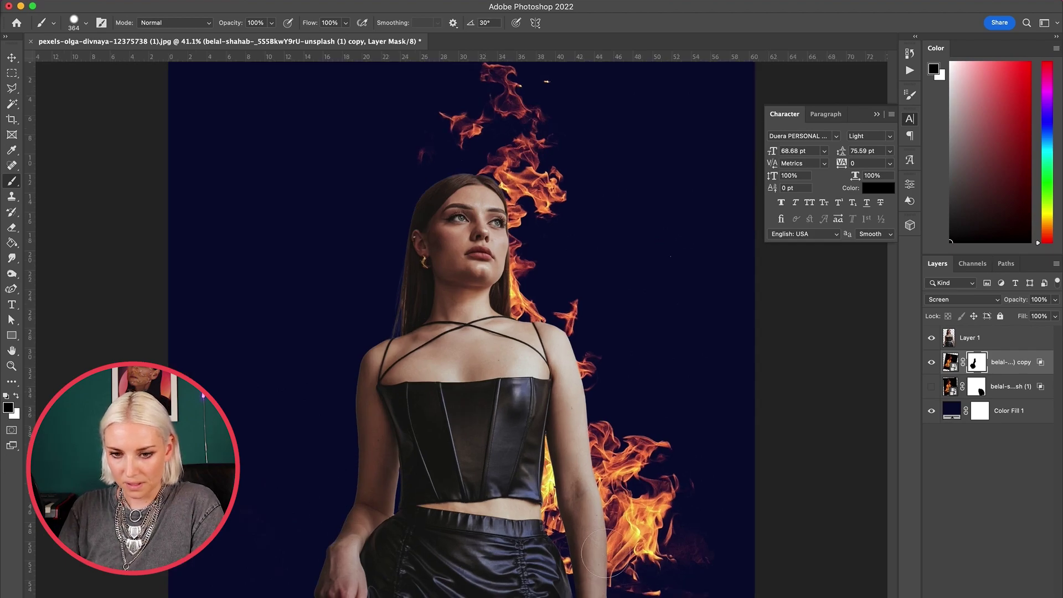
scroll(607, 553, "up", 3)
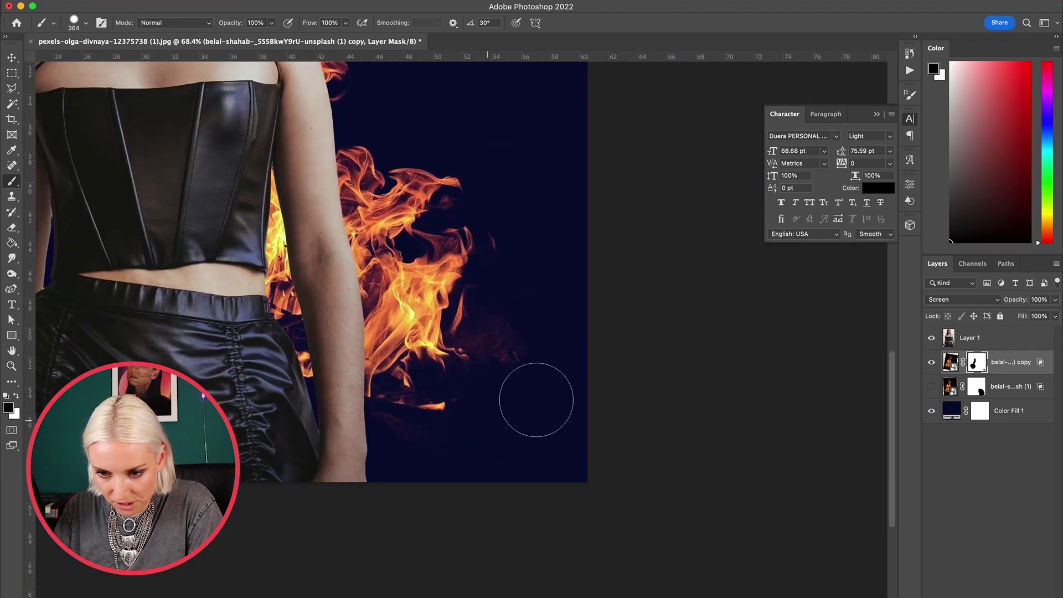
right_click(541, 395)
key("Return")
scroll(458, 419, "up", 1)
scroll(457, 418, "up", 1)
left_click_drag(434, 443, 382, 443)
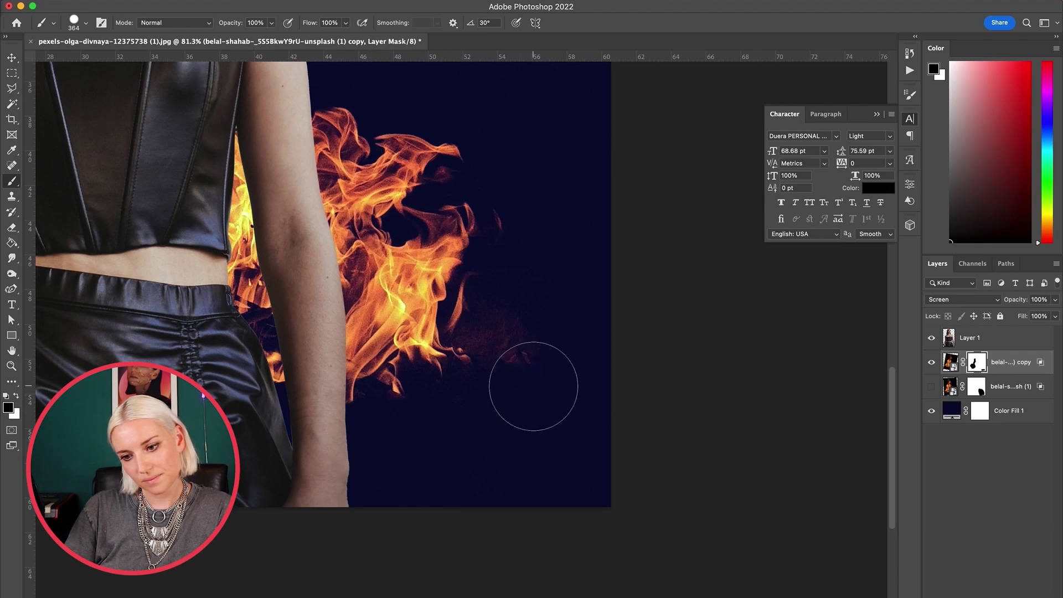
key("super+minus")
key("super+minus")
key("super+minus")
key("super+minus")
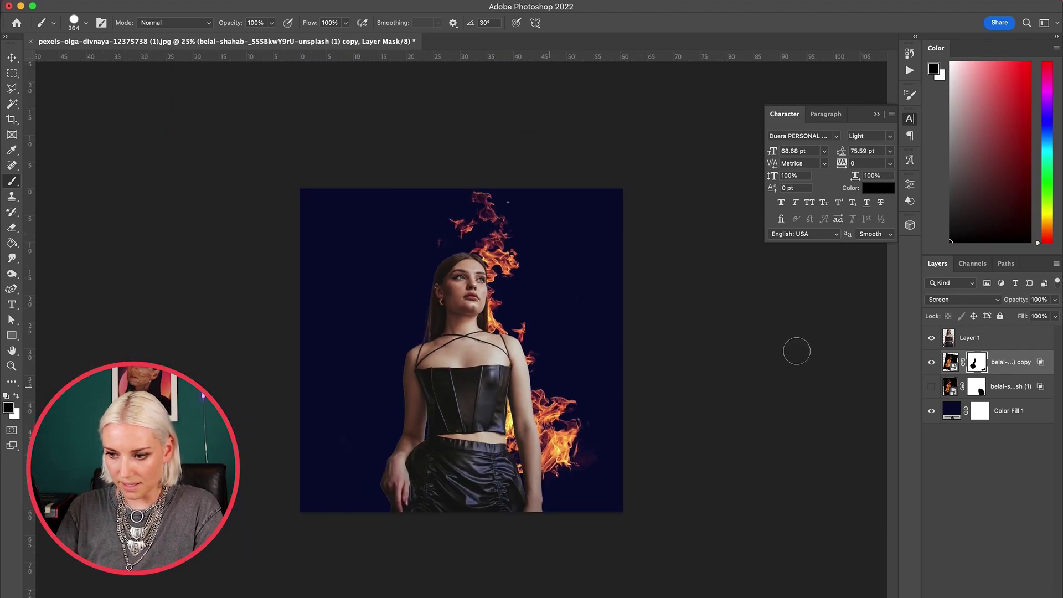
Show the masked original fire layer again and check how the flames of both fire layers surround the woman
left_click(932, 386)
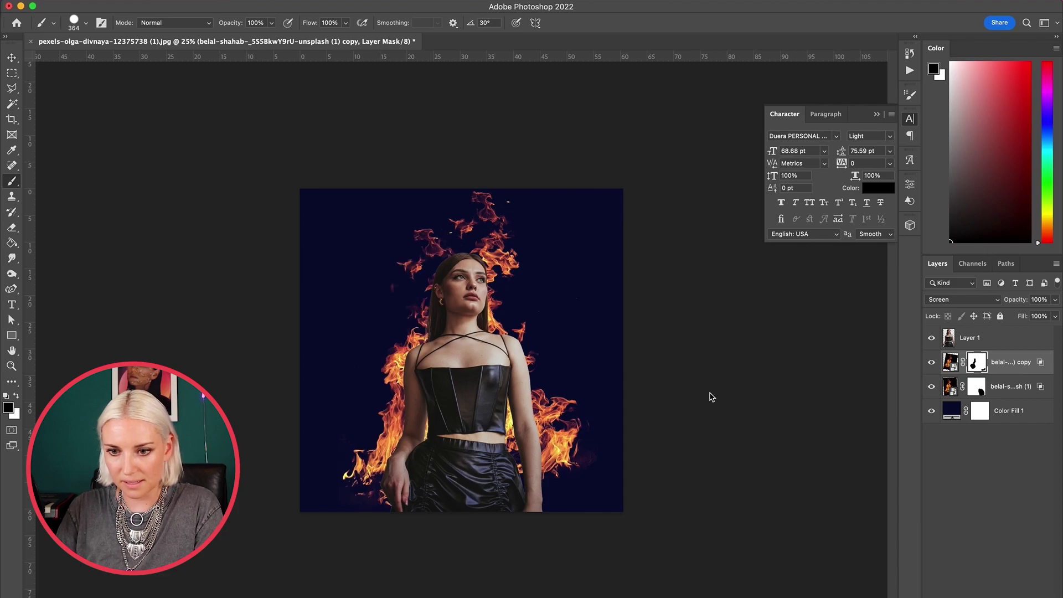
scroll(496, 387, "up", 5)
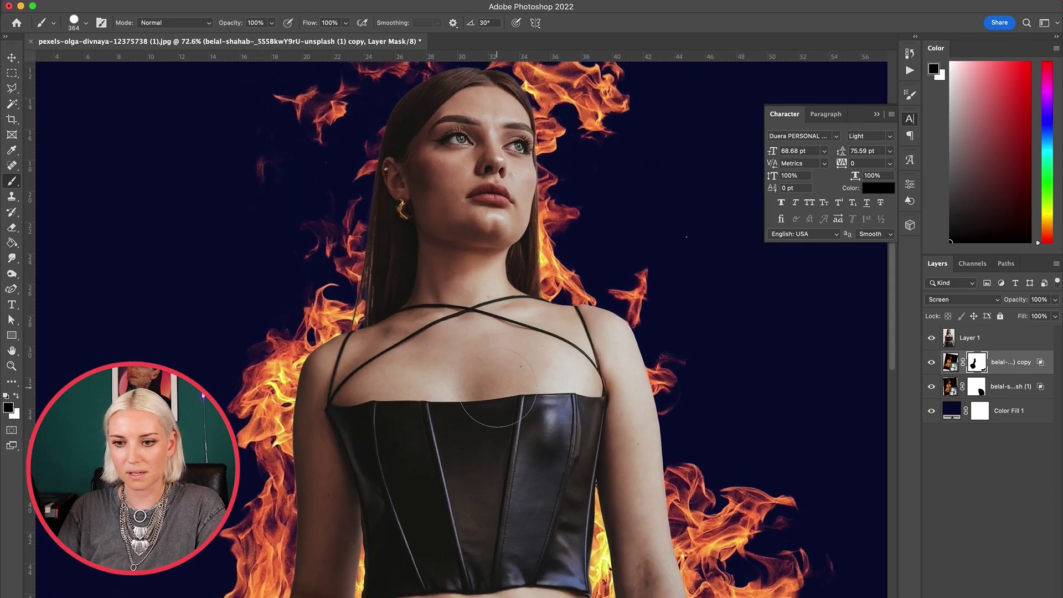
scroll(497, 388, "up", 5)
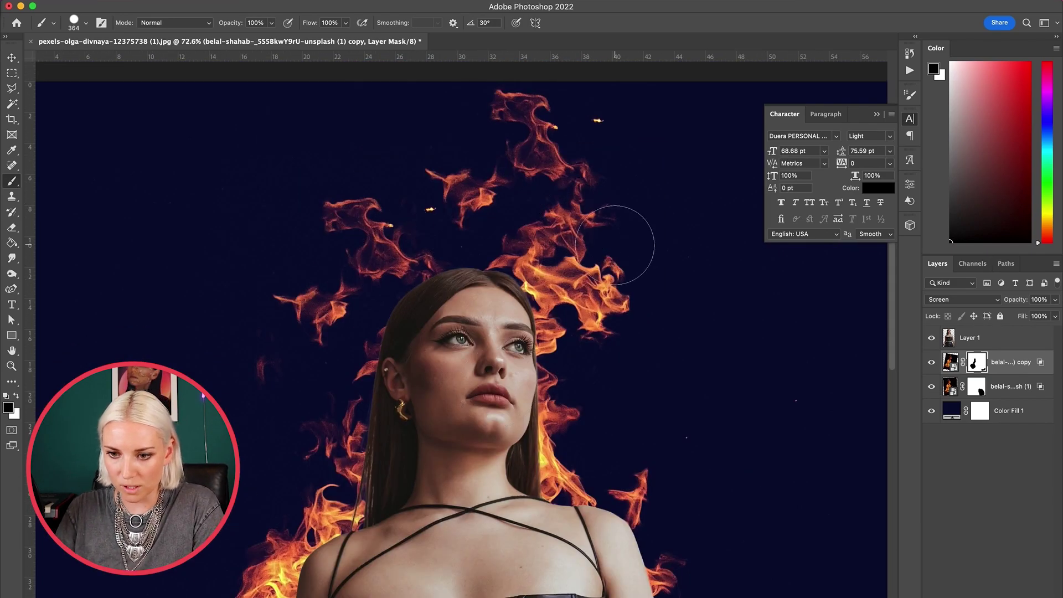
scroll(614, 245, "down", 4)
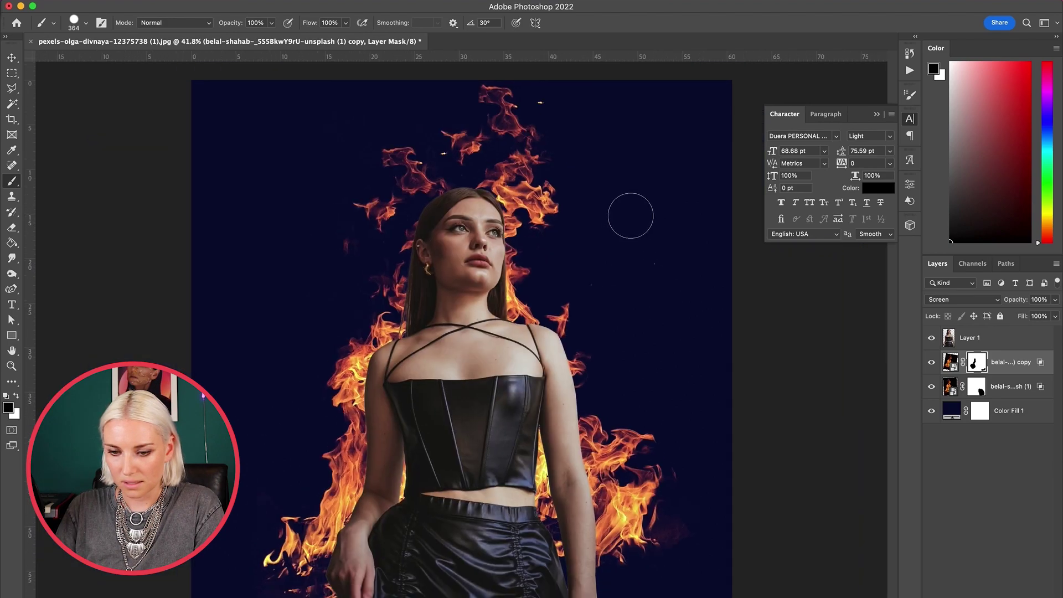
scroll(631, 216, "down", 1)
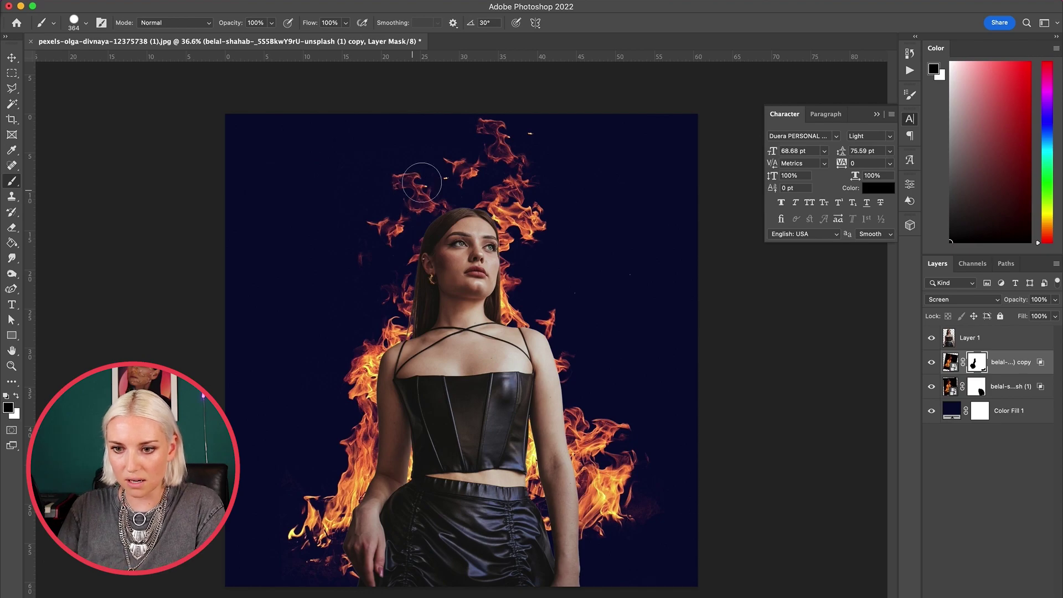
Paint out the upper stray flames above the woman's head on the copied fire layer's mask and check the remaining flames up close
left_click(931, 363)
left_click(932, 362)
mouse_move(458, 163)
left_mouse_down()
mouse_move(505, 135)
mouse_move(495, 125)
mouse_move(541, 131)
left_mouse_up()
key("super+plus")
key("super+plus")
key("super+plus")
key("super+plus")
key("super+plus")
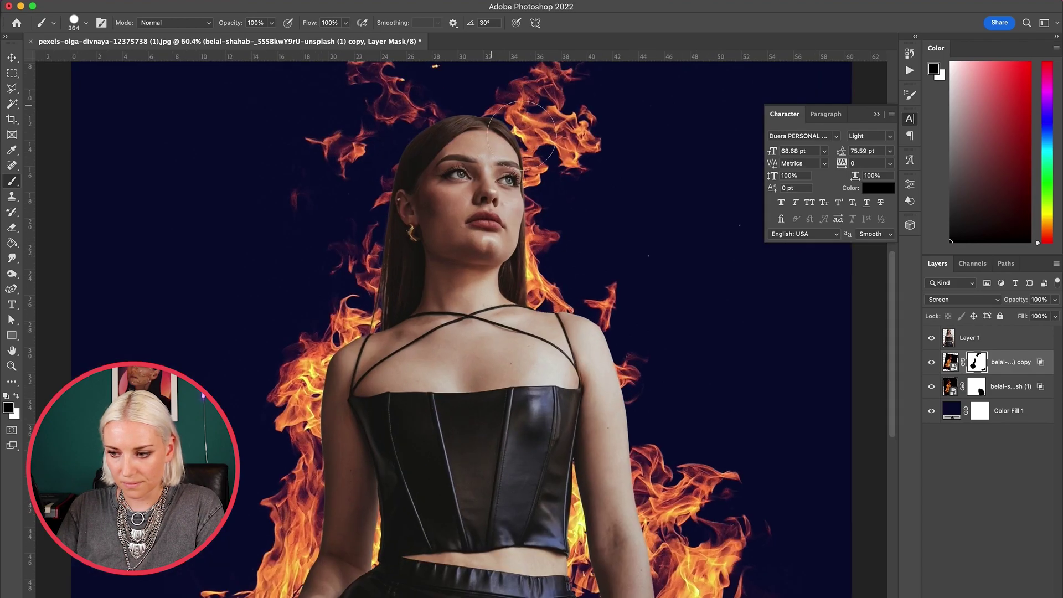
scroll(431, 182, "down", 5)
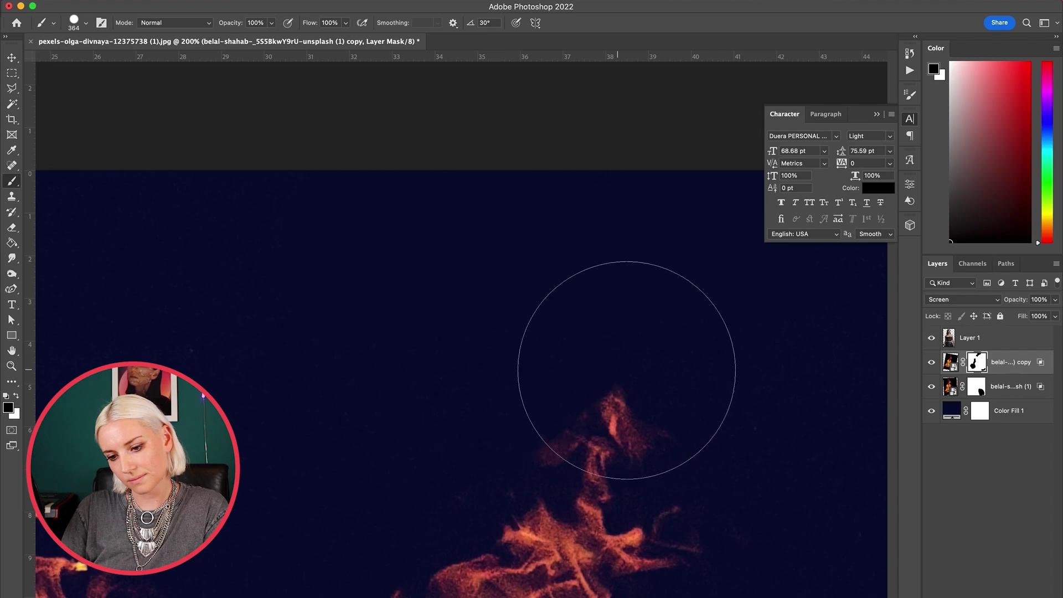
key("super+0")
Merge the two masked fire layers into one and set the merged layer's blend mode to Screen
left_click(989, 492)
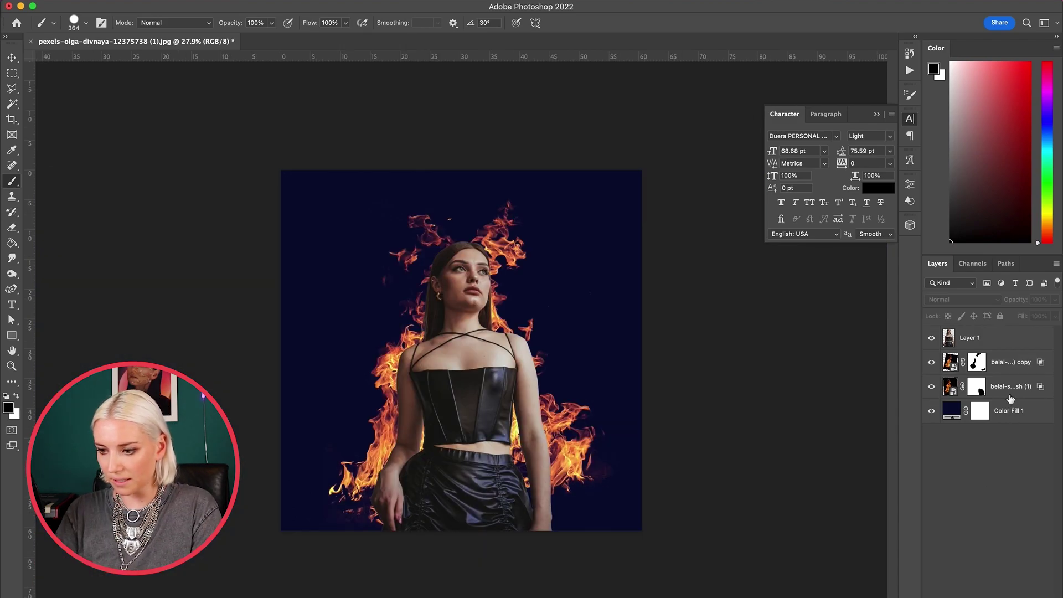
left_click(1011, 386)
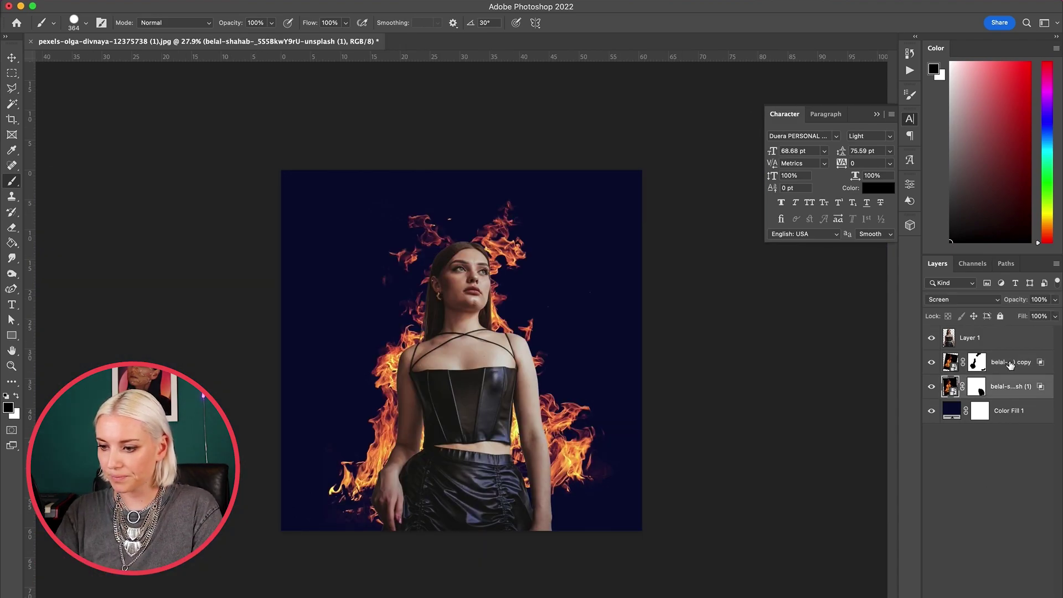
left_click(1009, 363, "shift")
right_click(1010, 363)
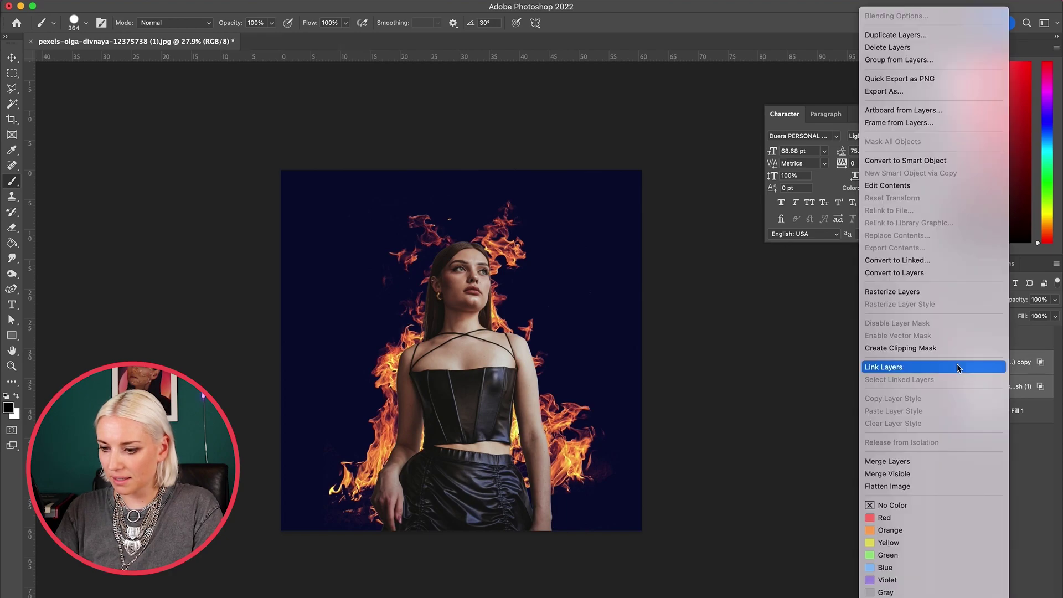
left_click(906, 463)
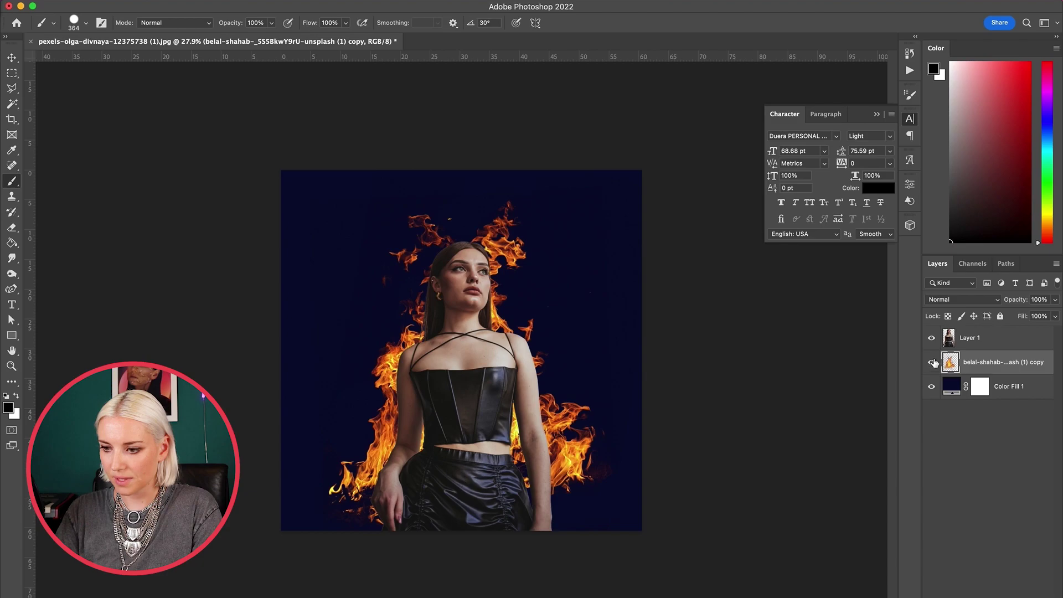
left_click(973, 300)
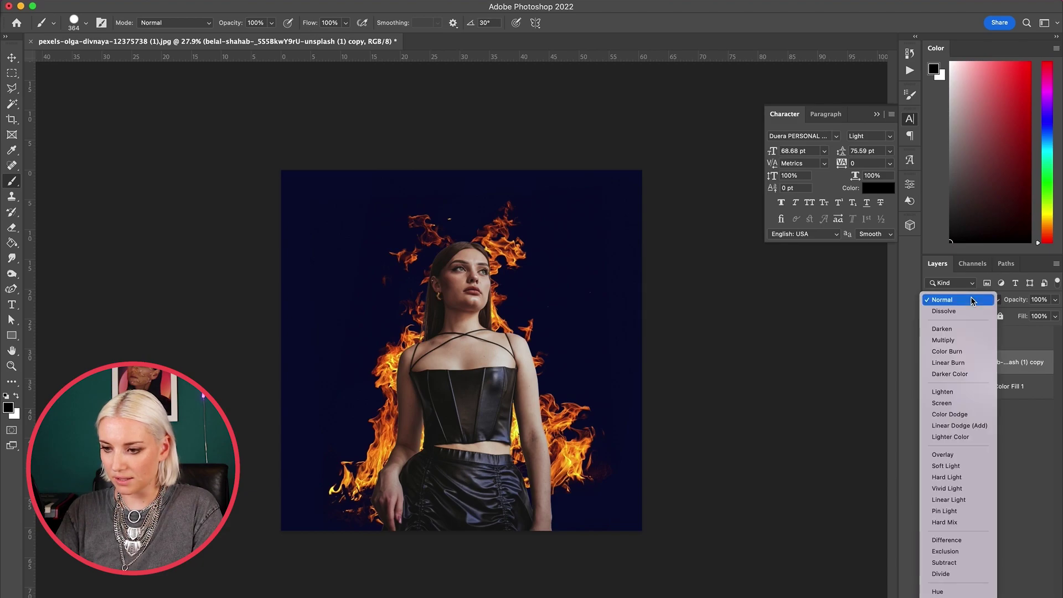
left_click(947, 407)
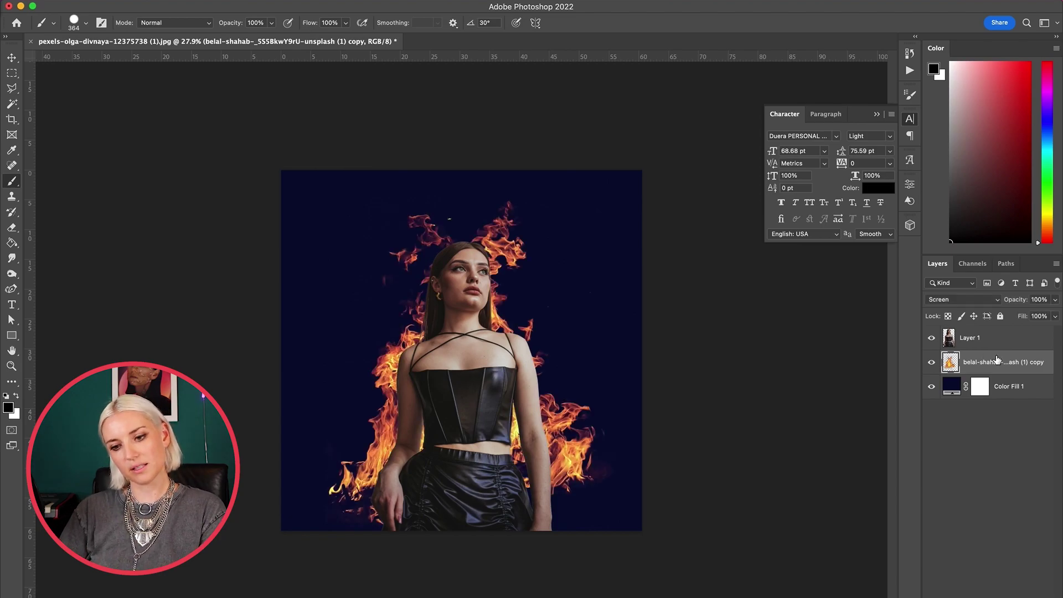
Examine the merged flames beside the woman's arms and along the lower edge of the composite
scroll(543, 429, "up", 5)
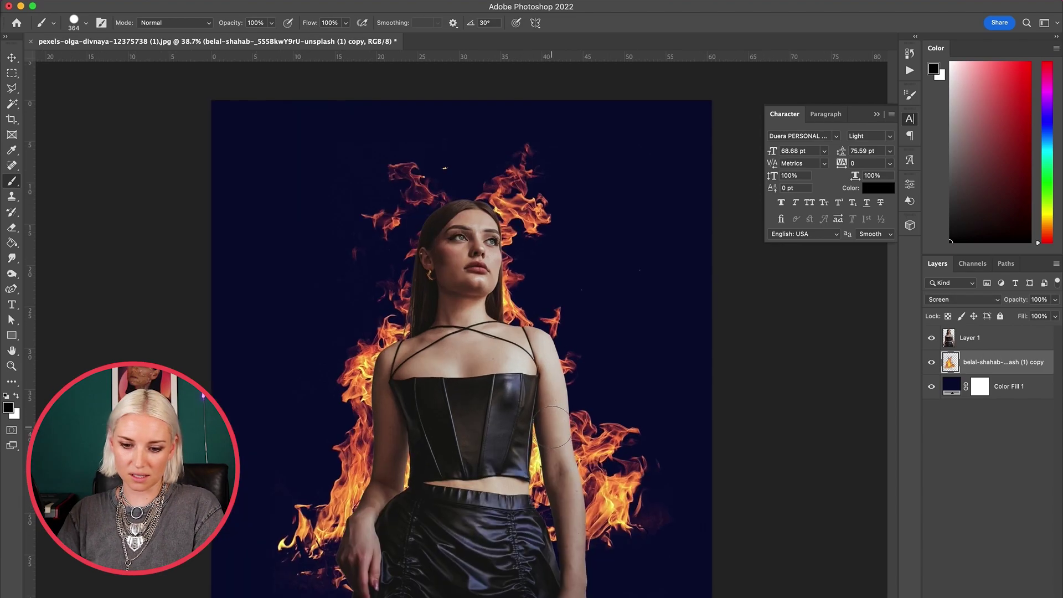
scroll(552, 427, "down", 3)
scroll(552, 426, "left", 5)
scroll(552, 426, "down", 3)
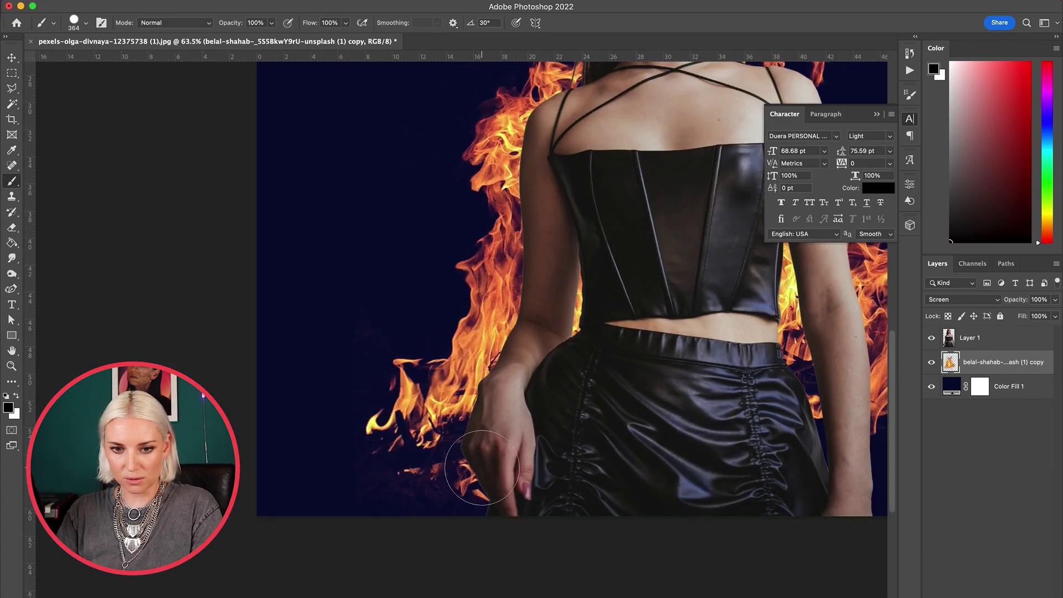
scroll(482, 468, "up", 3)
scroll(486, 474, "down", 2)
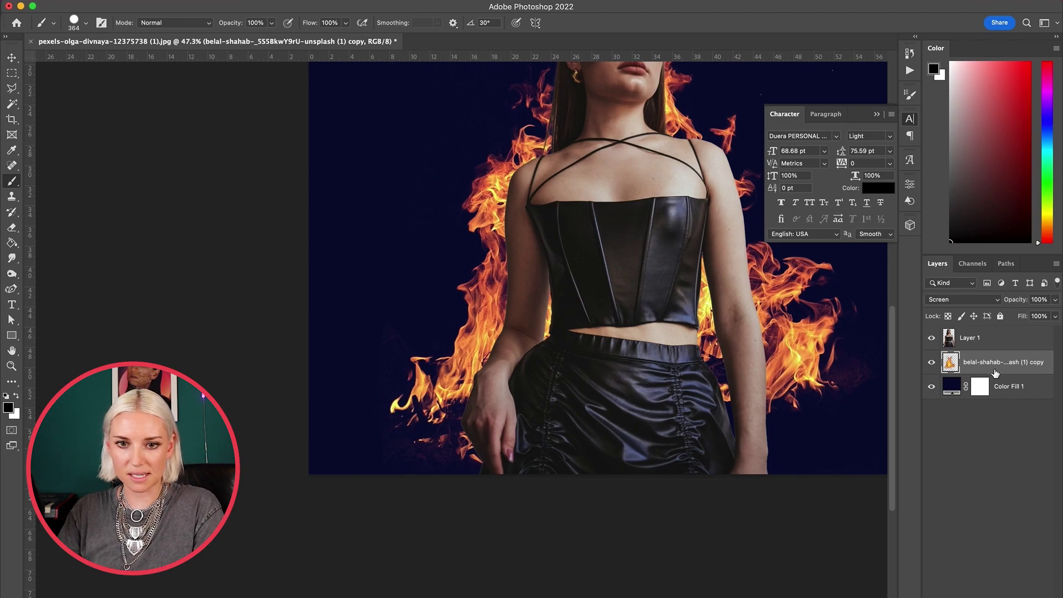
scroll(378, 218, "down", 3)
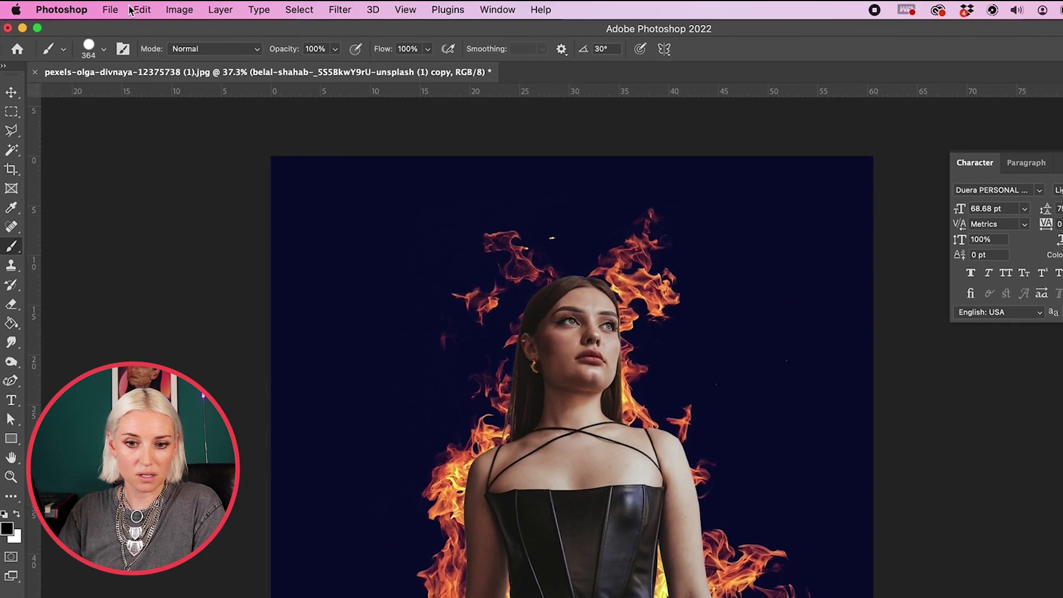
Start a Free Transform warp on the merged fire layer with a 3 x 3 grid
left_click(131, 9)
mouse_move(189, 153)
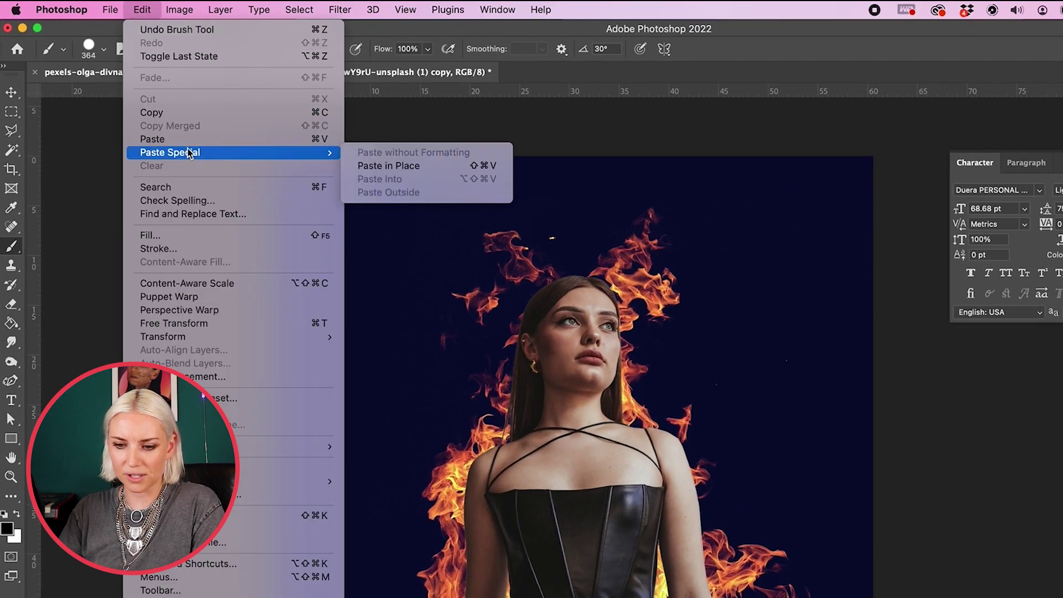
left_click(222, 326)
right_click(665, 314)
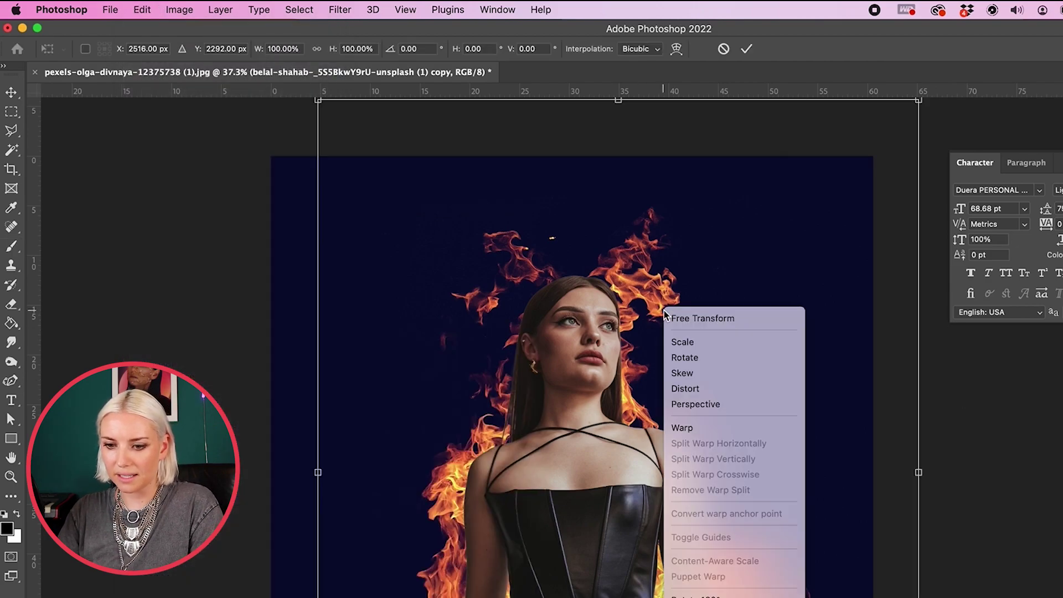
left_click(700, 428)
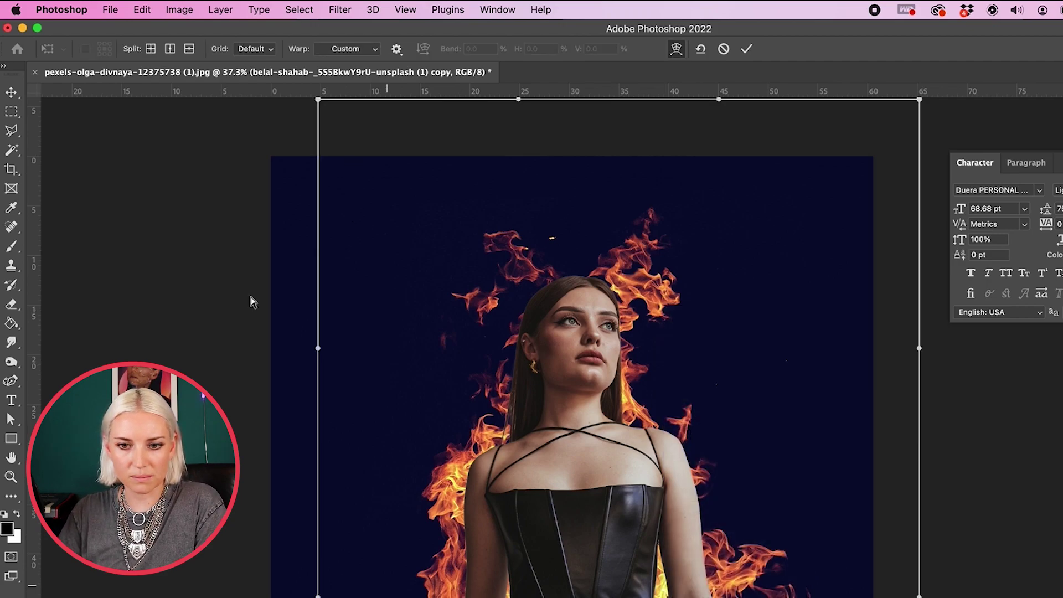
left_click(255, 48)
left_click(265, 62)
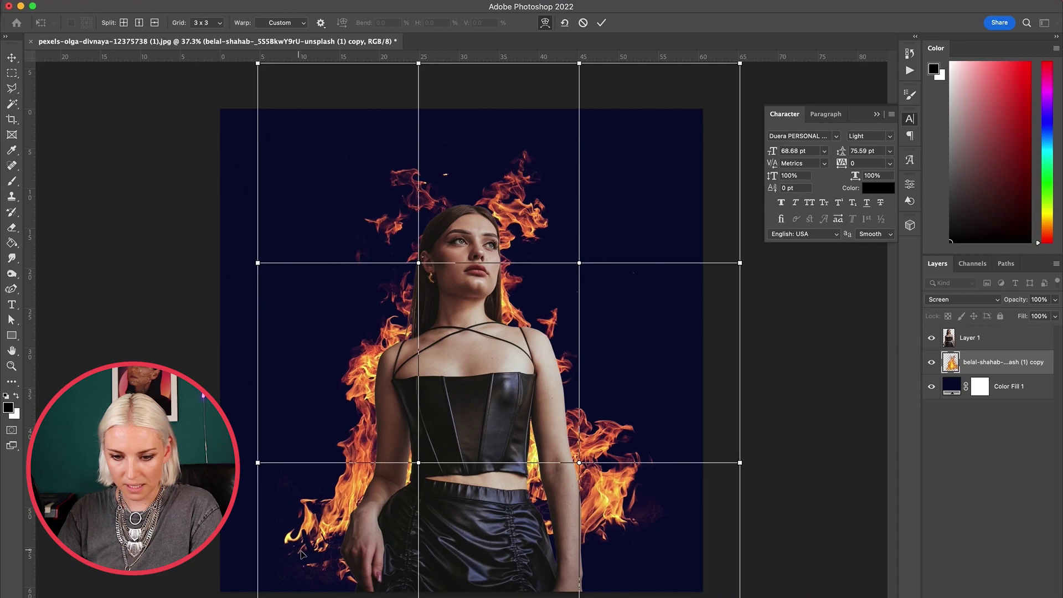
Warp the lower-left flames to reshape them around the woman's hand and hip
left_click_drag(301, 552, 376, 557)
mouse_move(403, 555)
left_mouse_down()
mouse_move(418, 551)
mouse_move(408, 548)
left_mouse_up()
left_click_drag(325, 582, 293, 578)
left_click_drag(279, 464, 283, 471)
left_click_drag(286, 536, 320, 549)
left_click_drag(310, 591, 346, 596)
Warp the flames on the right side of the woman to follow her shoulder and arm more closely
scroll(326, 590, "down", 1)
scroll(478, 578, "up", 4)
left_click_drag(614, 389, 581, 411)
left_click_drag(605, 280, 611, 307)
left_click_drag(622, 202, 649, 200)
Warp the flames around the woman's head and left shoulder, and apply the warp
left_click_drag(390, 225, 385, 224)
scroll(385, 228, "up", 8)
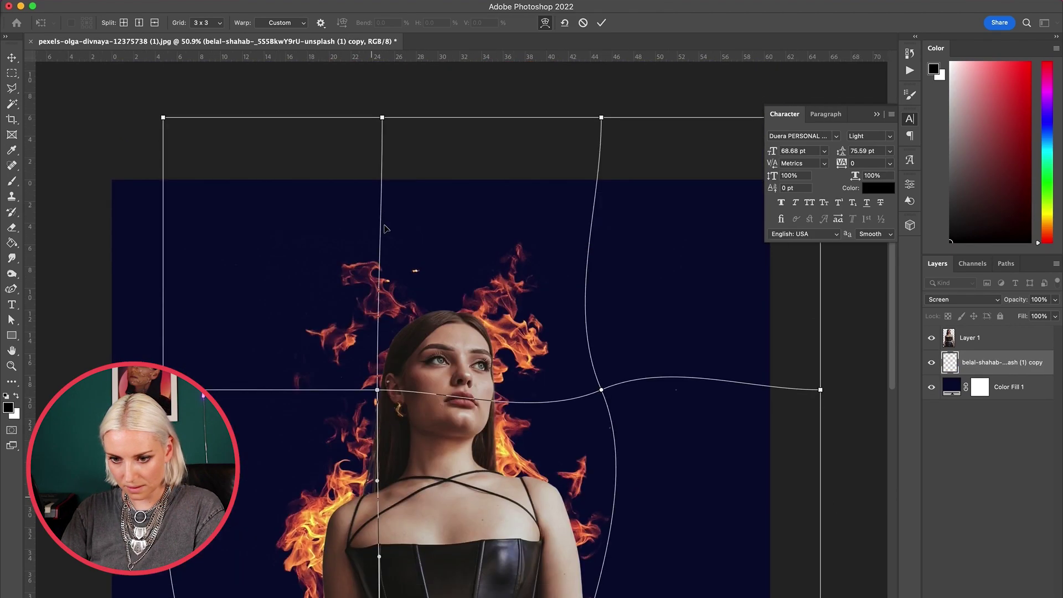
left_click_drag(403, 291, 409, 295)
left_click_drag(365, 248, 384, 259)
scroll(467, 260, "down", 4)
left_click_drag(296, 463, 286, 465)
left_click_drag(366, 451, 363, 446)
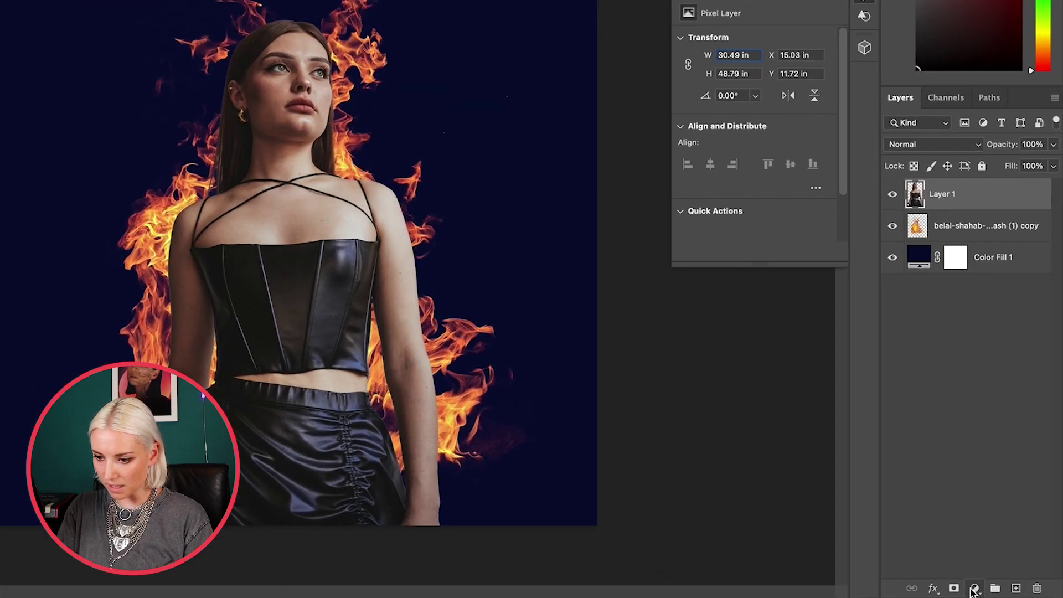
Add a Curves adjustment clipped to the woman's layer and darken her by lowering the highlights and setting a midpoint of input 120, output 94
left_click(975, 589)
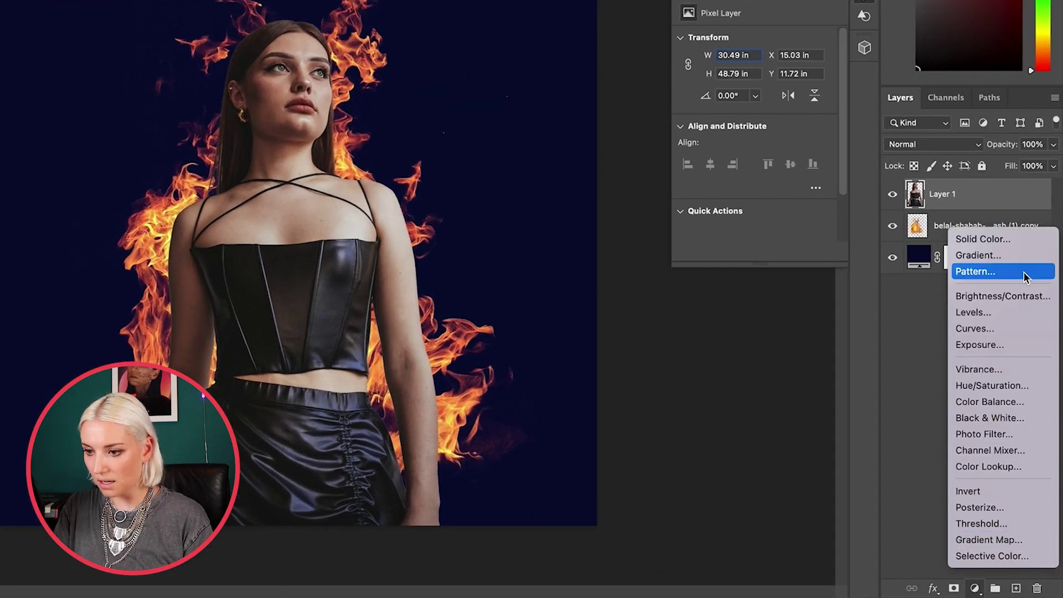
left_click(989, 328)
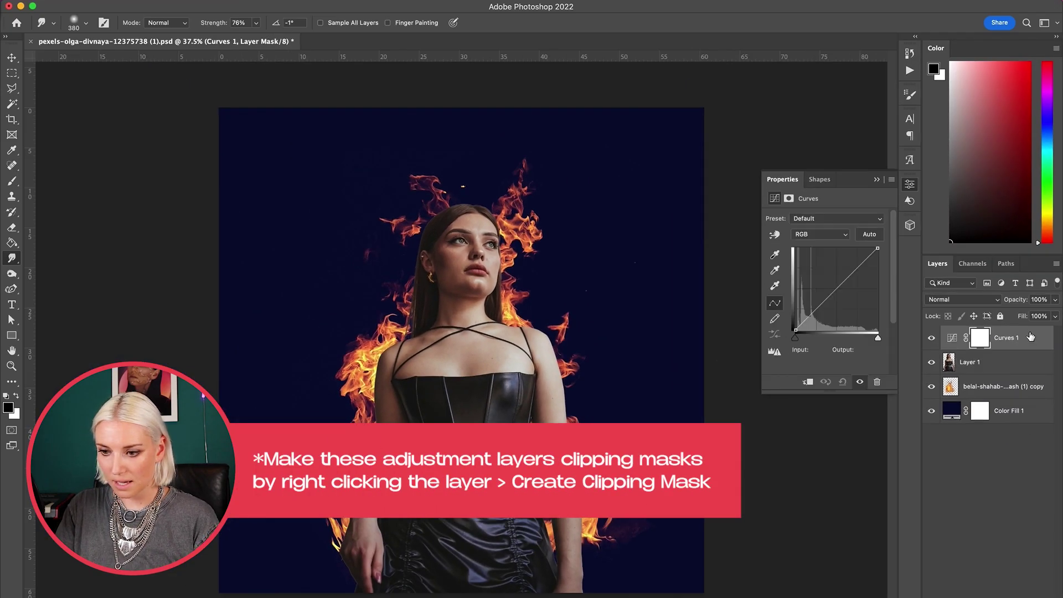
key("super+alt+g")
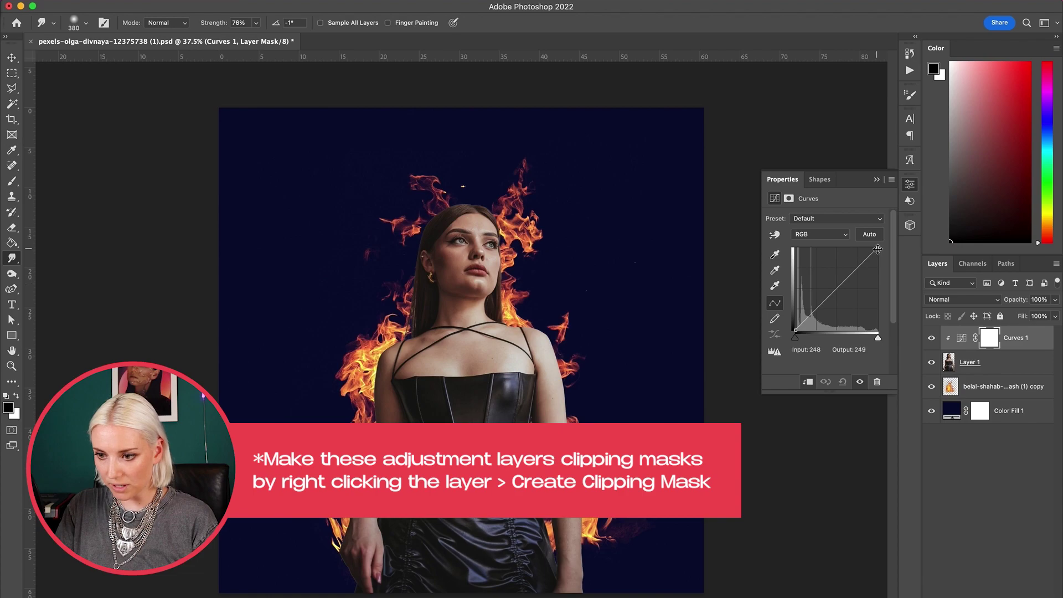
left_click_drag(878, 249, 841, 298)
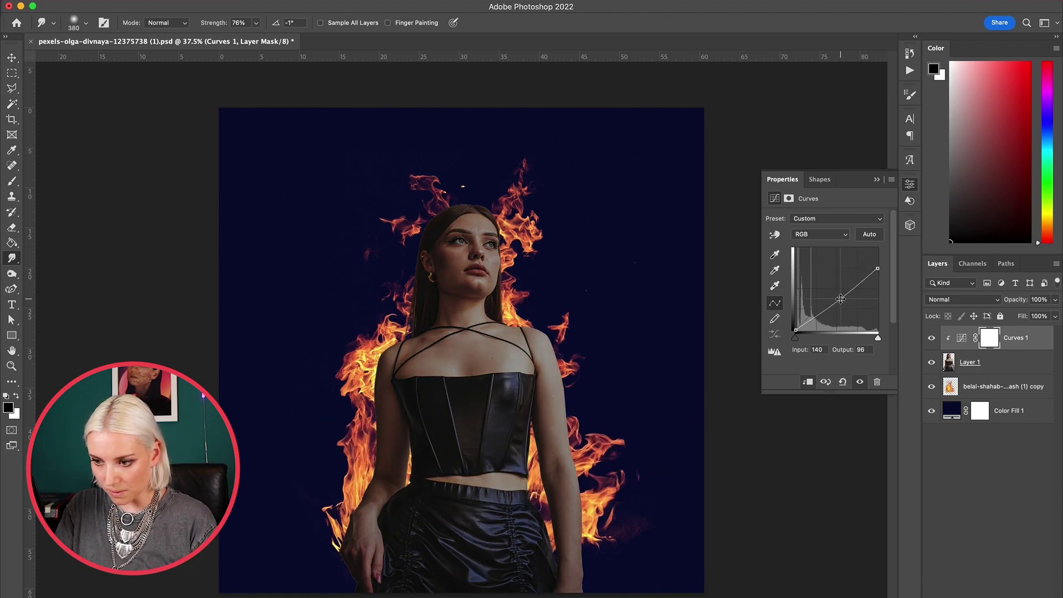
left_click_drag(798, 343, 799, 344)
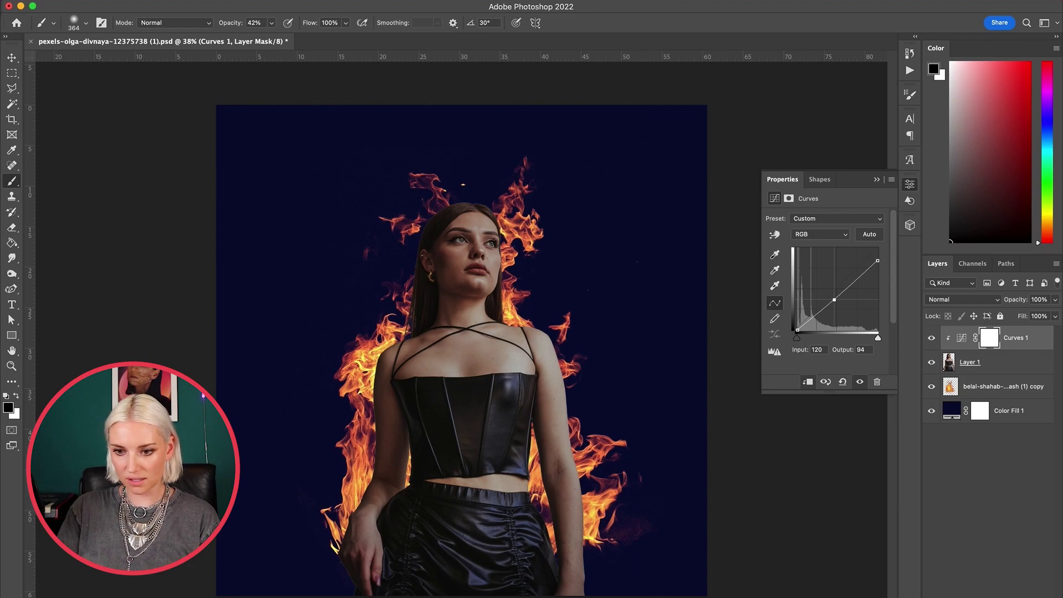
Add a Color Balance adjustment clipped to the woman's layer, with midtones at +18 cyan-red and -13 yellow-blue
left_click(991, 590)
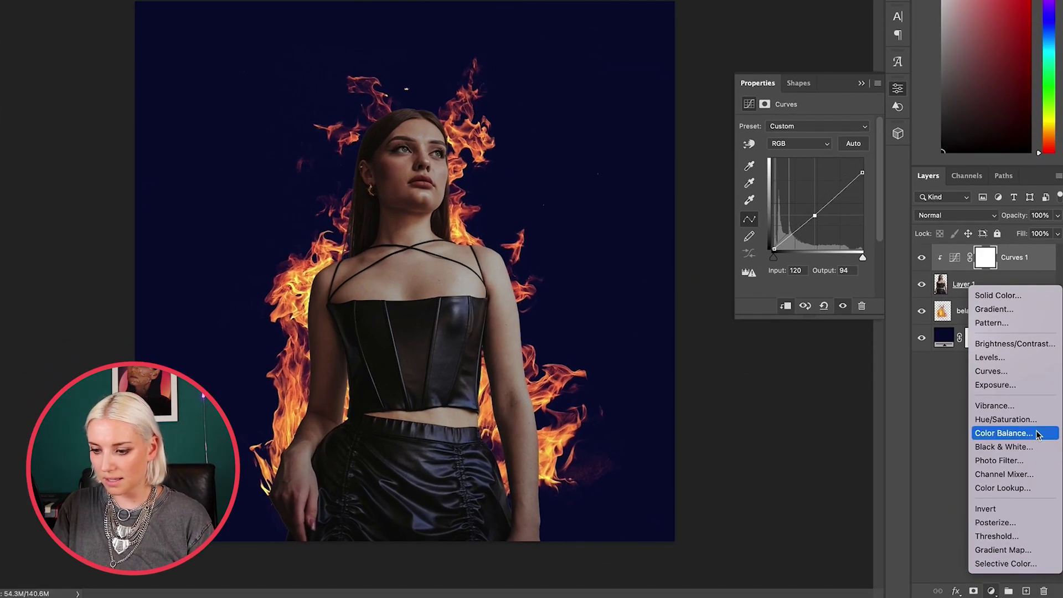
left_click(1003, 432)
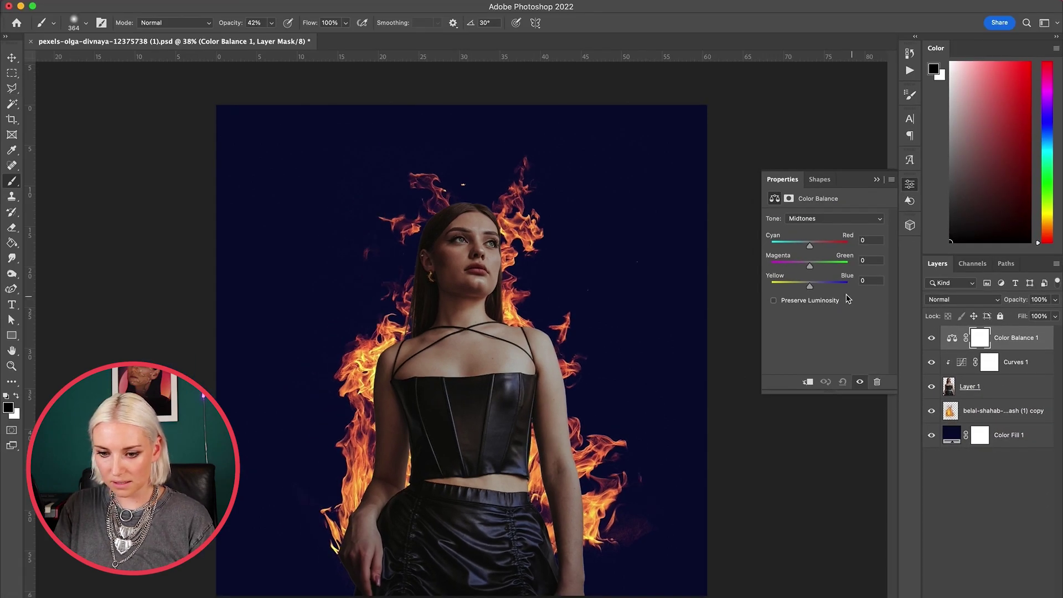
key("super+alt+g")
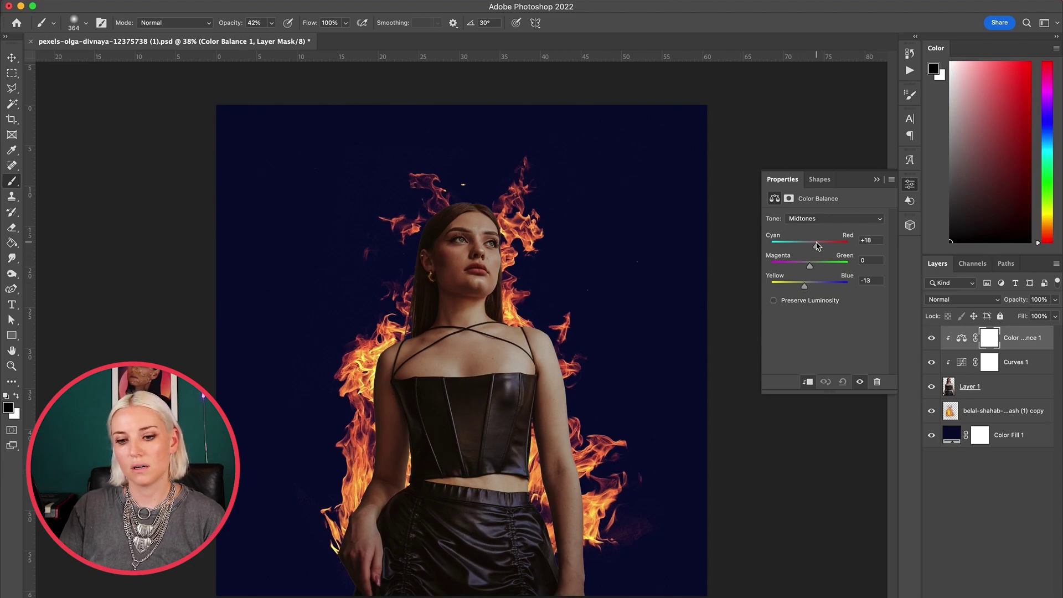
Set the Color Balance shadows to +22 cyan-red and -11 yellow-blue, and the highlights to +15 cyan-red and -7 yellow-blue
left_click(820, 218)
left_click(808, 208)
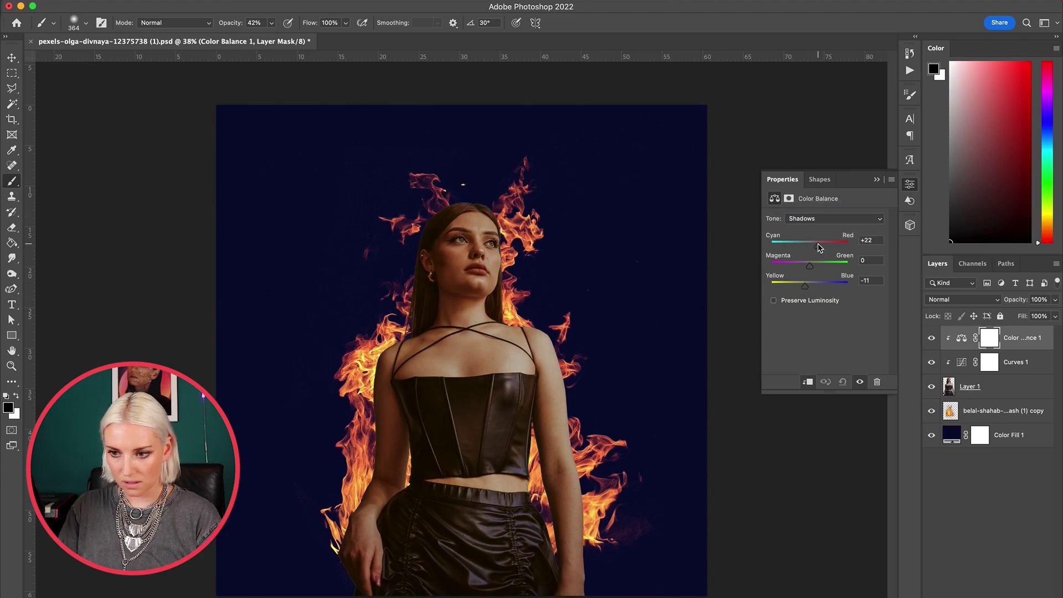
left_click(819, 219)
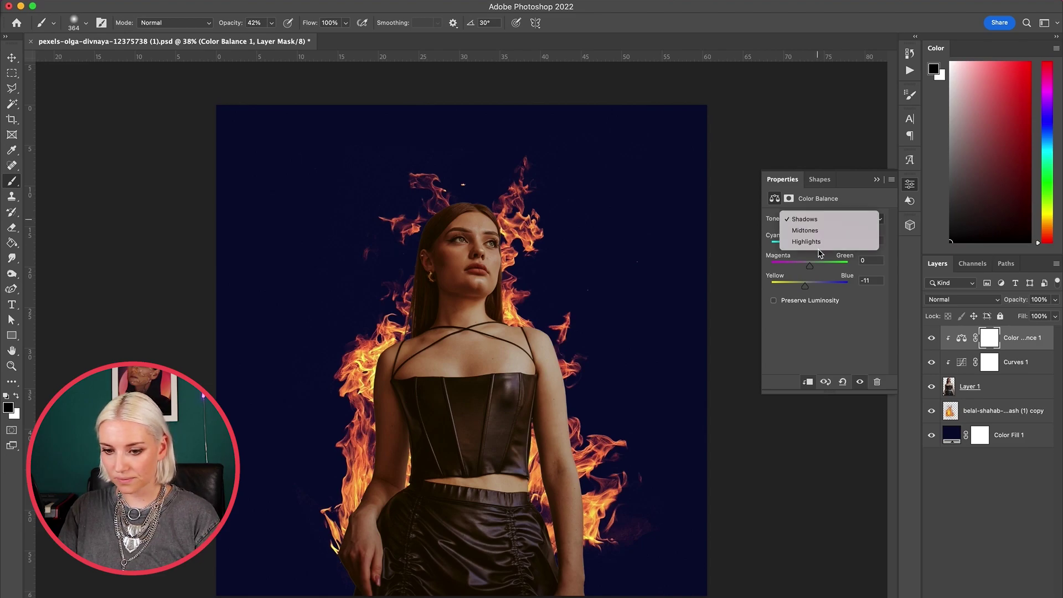
left_click(812, 313)
left_click(829, 220)
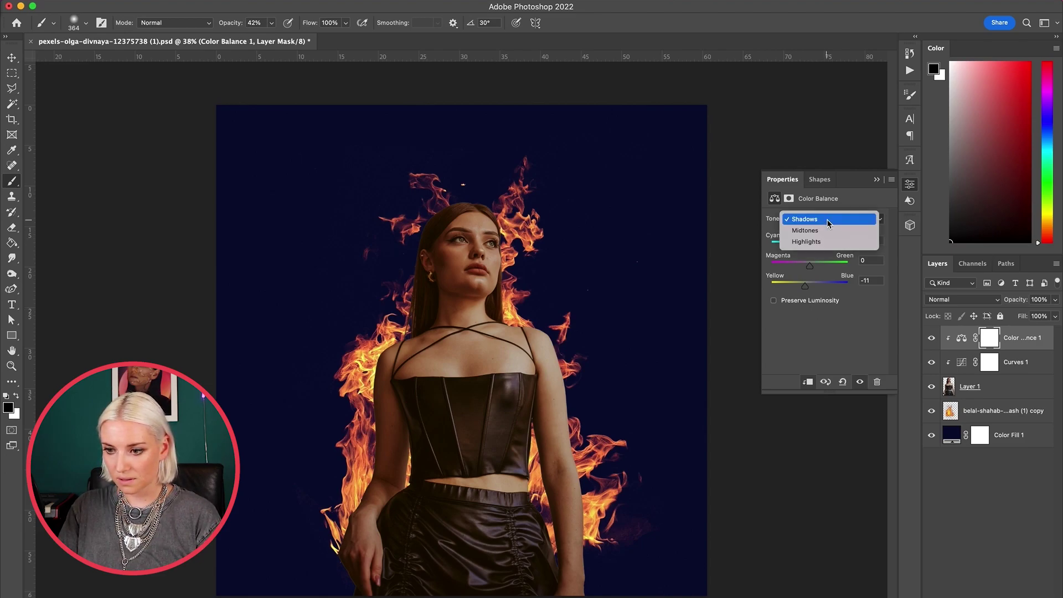
left_click(818, 243)
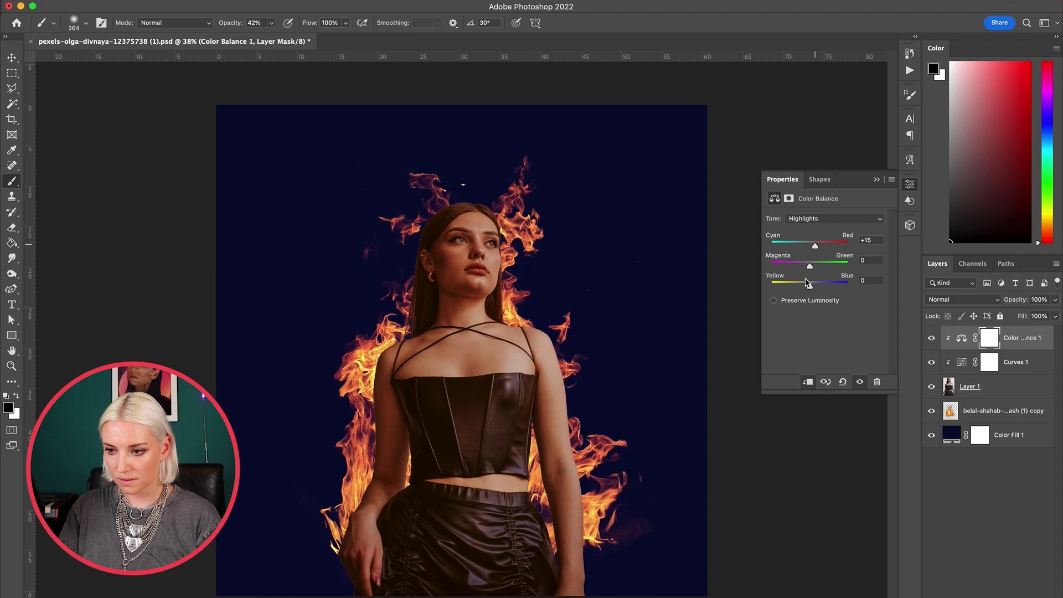
Compare the woman with and without the Color Balance adjustment, and lower that adjustment layer's opacity to about 74%
left_click(931, 338)
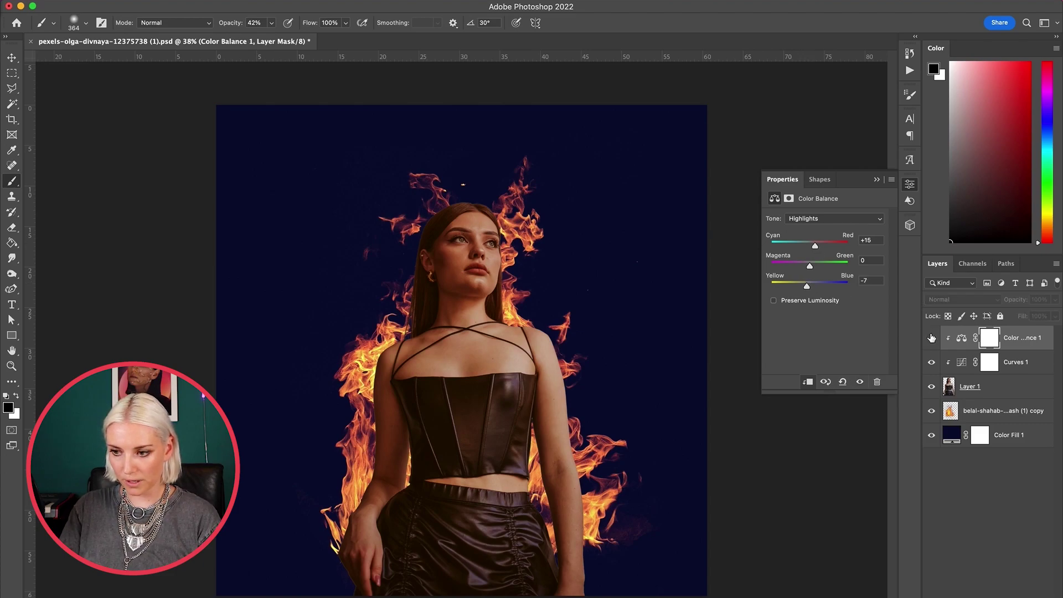
left_click(931, 338)
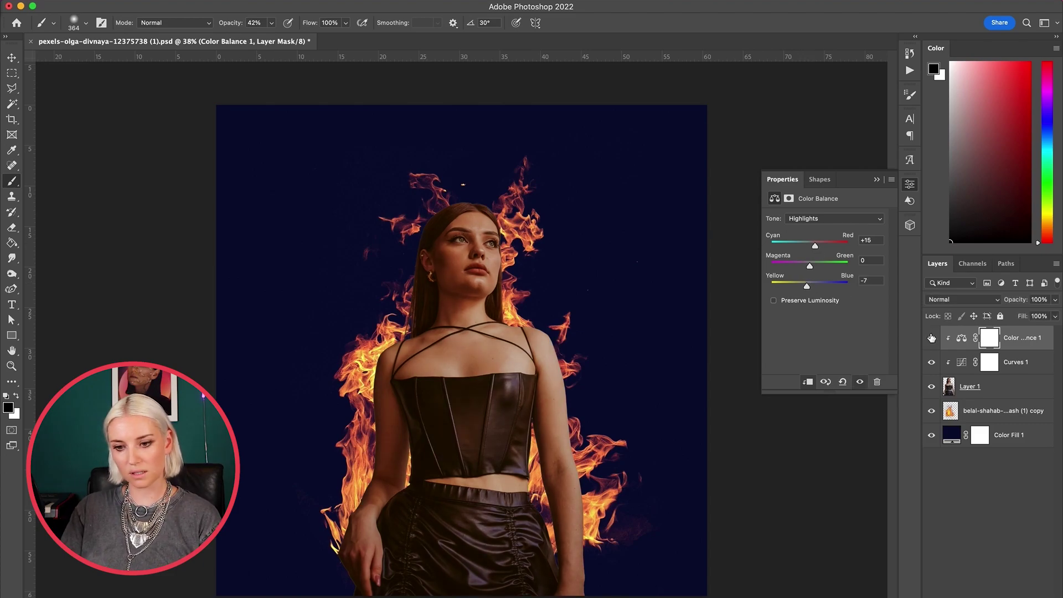
left_click(1053, 301)
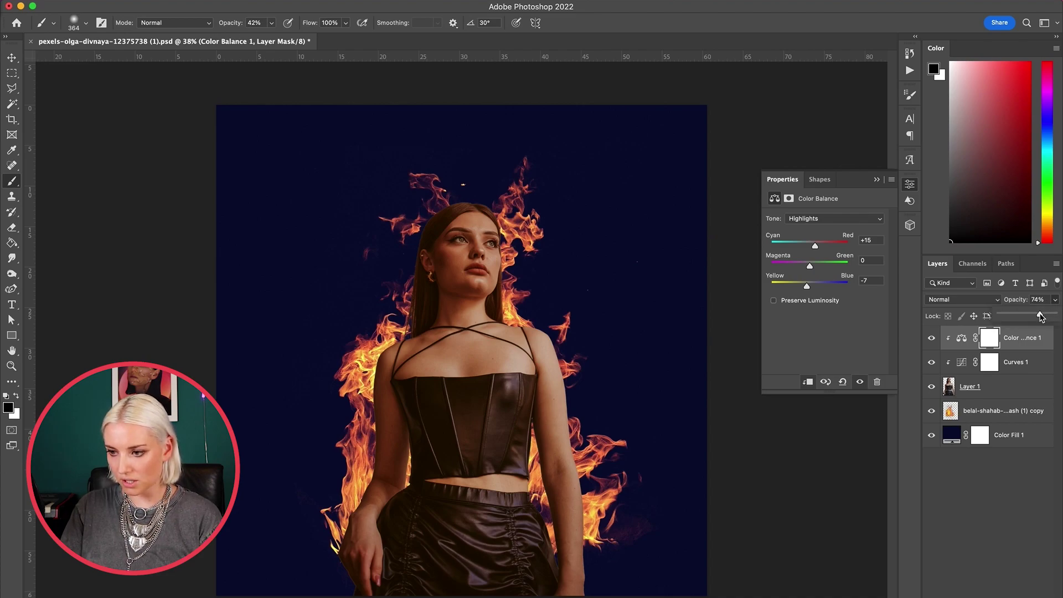
left_click(1025, 517)
Add a Solid Color fill clipped to the woman's layer, sampling flame orange #fba057 beside her neck
left_click(1023, 391)
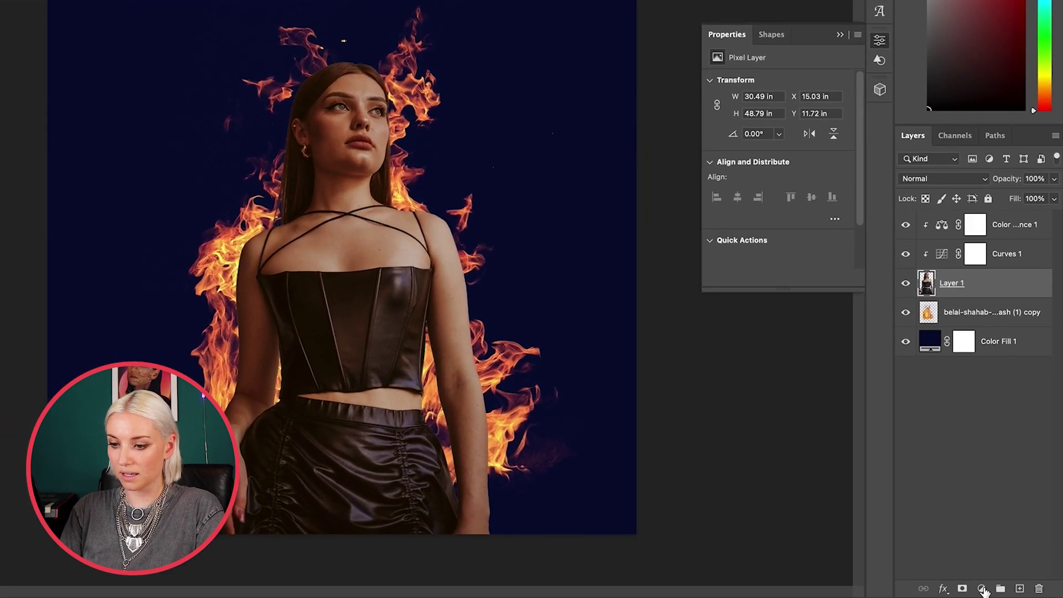
left_click(997, 596)
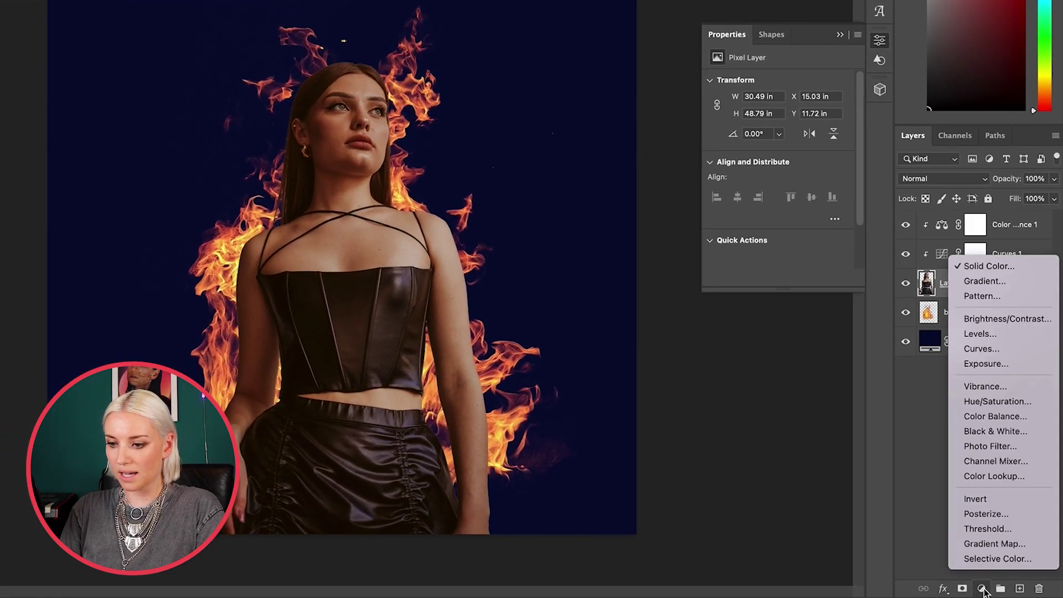
left_click(986, 265)
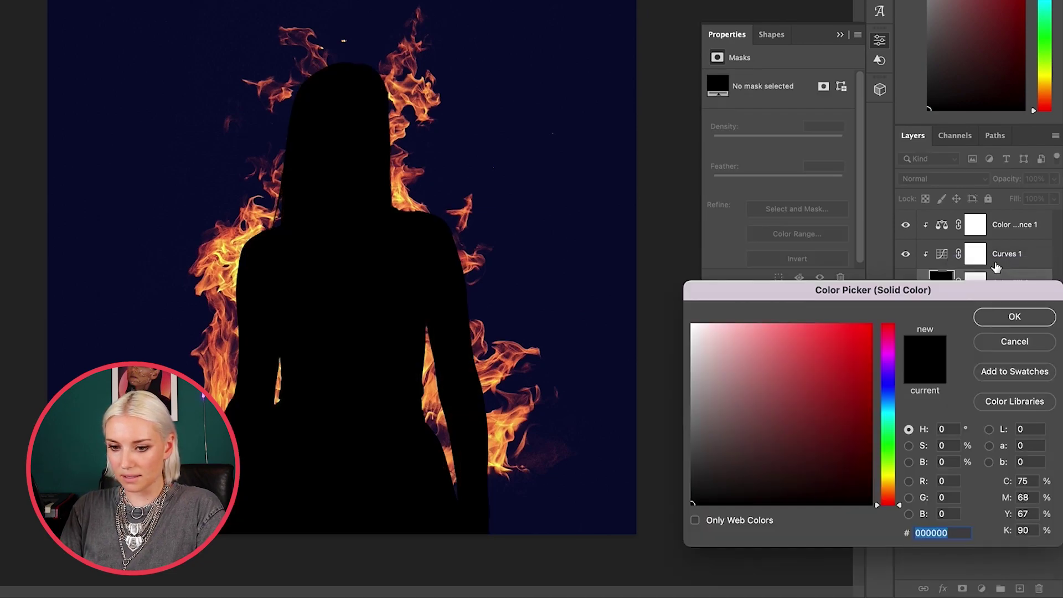
left_click(414, 201)
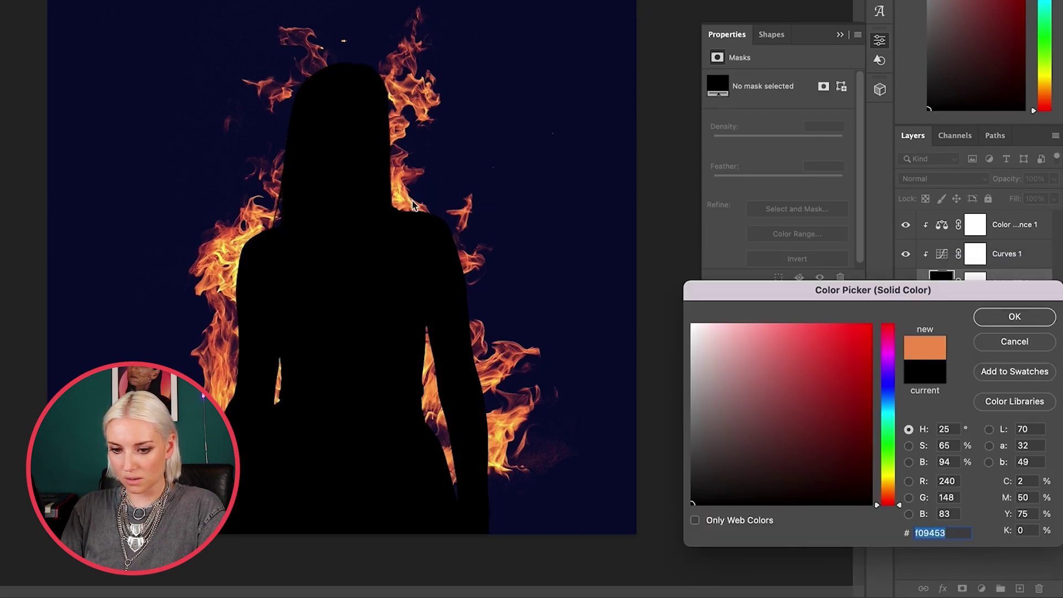
left_click(408, 201)
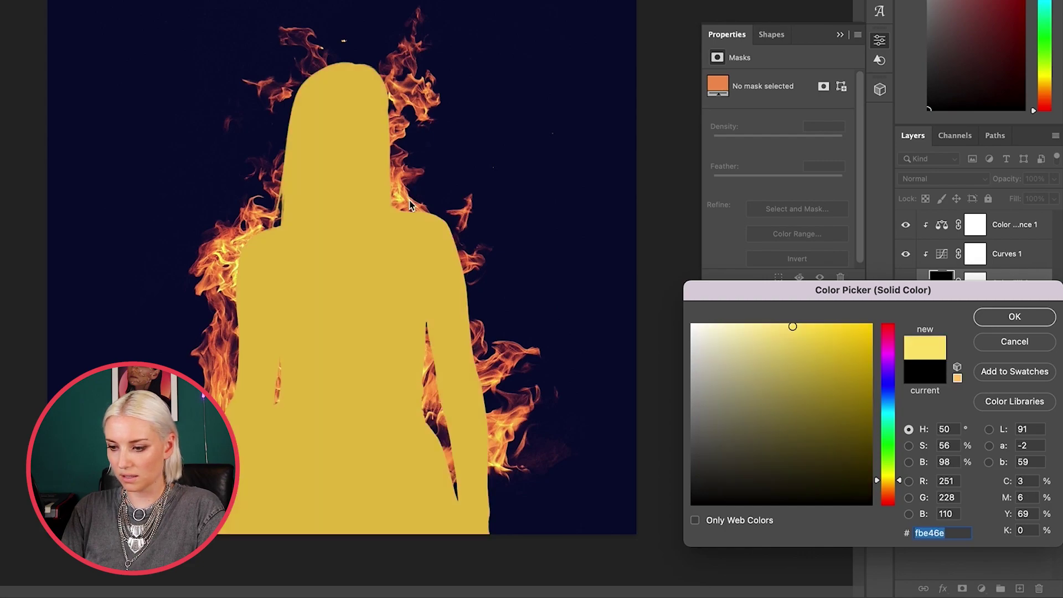
left_click(404, 201)
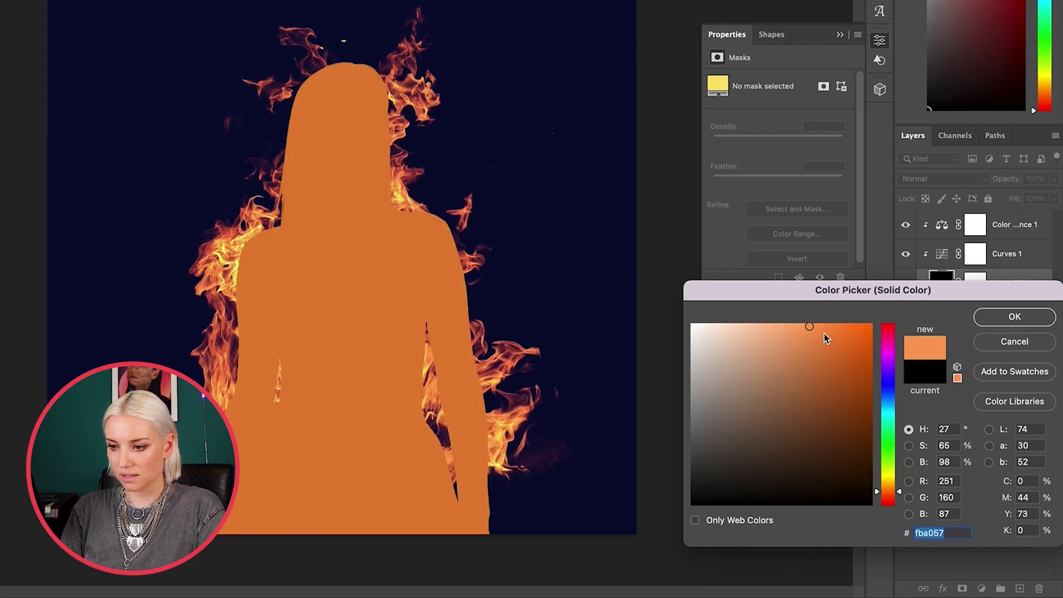
key("Return")
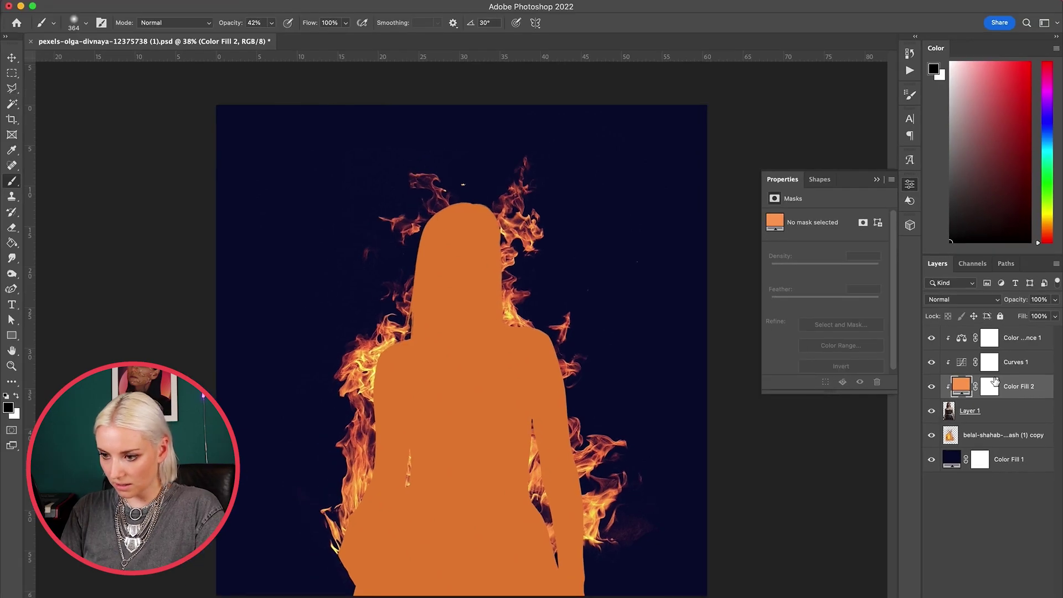
Select the empty area around the woman on her layer with the Magic Wand and expand the selection by 20 pixels
left_click(960, 412)
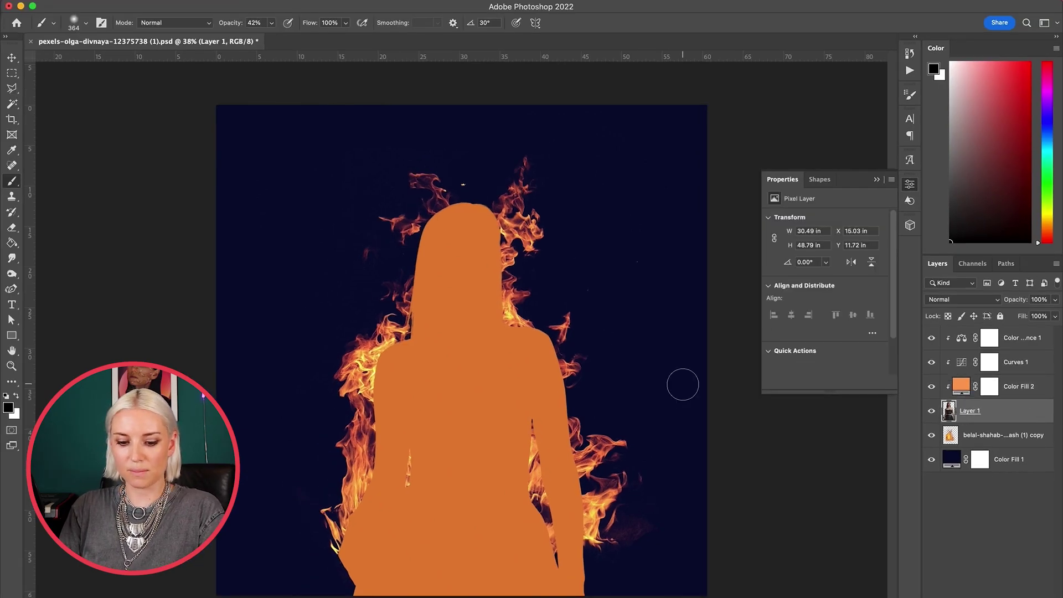
key("w")
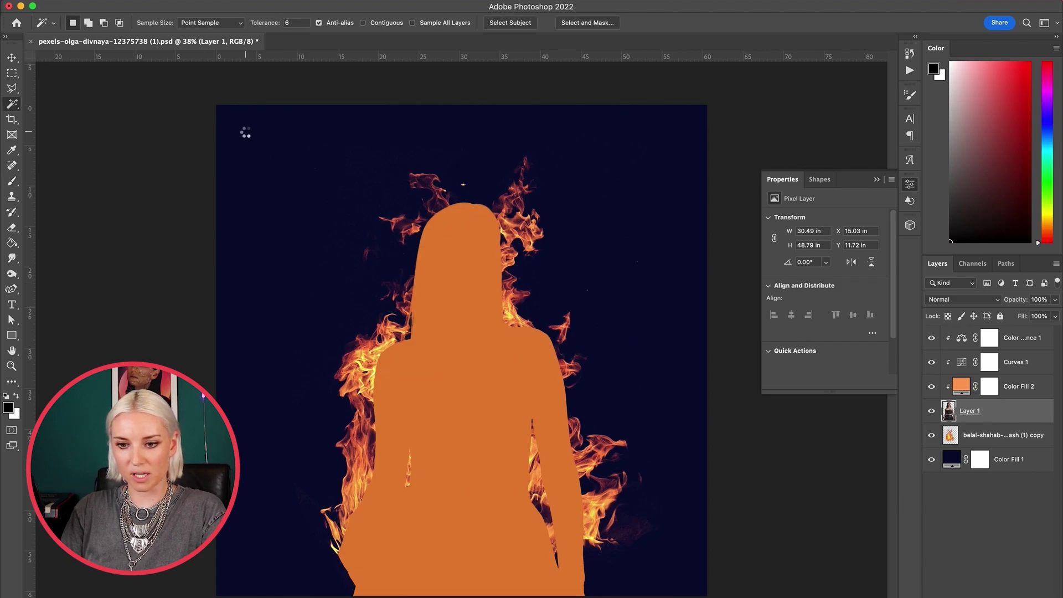
left_click(246, 132)
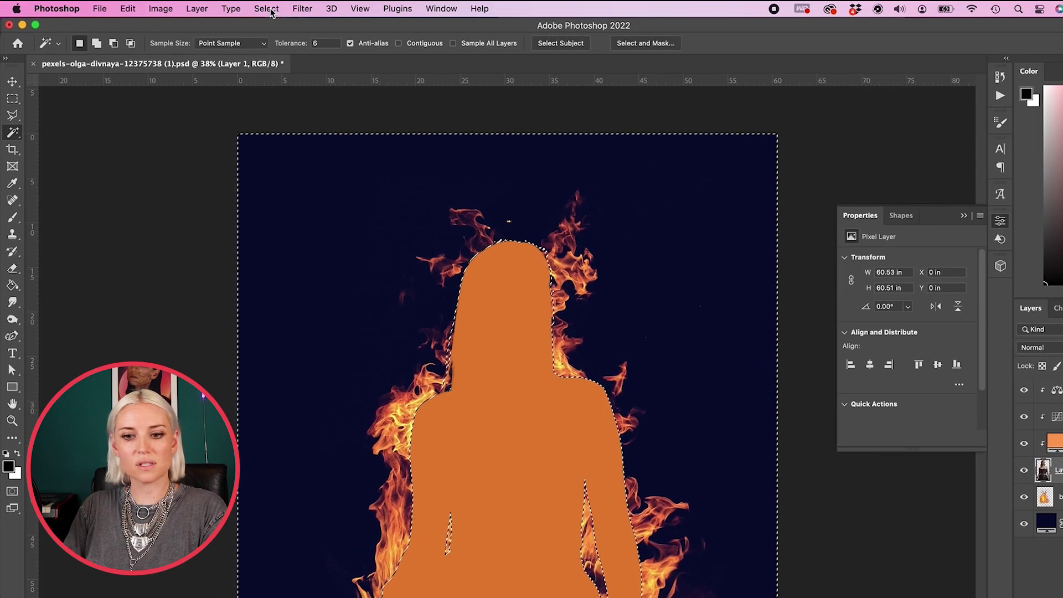
left_click(267, 8)
mouse_move(344, 201)
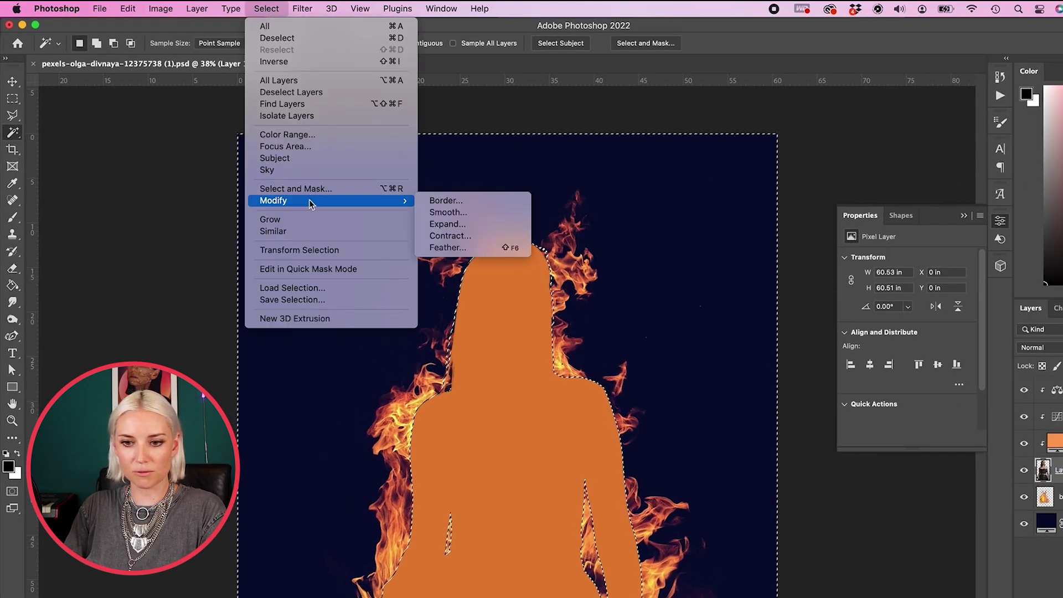
left_click(443, 223)
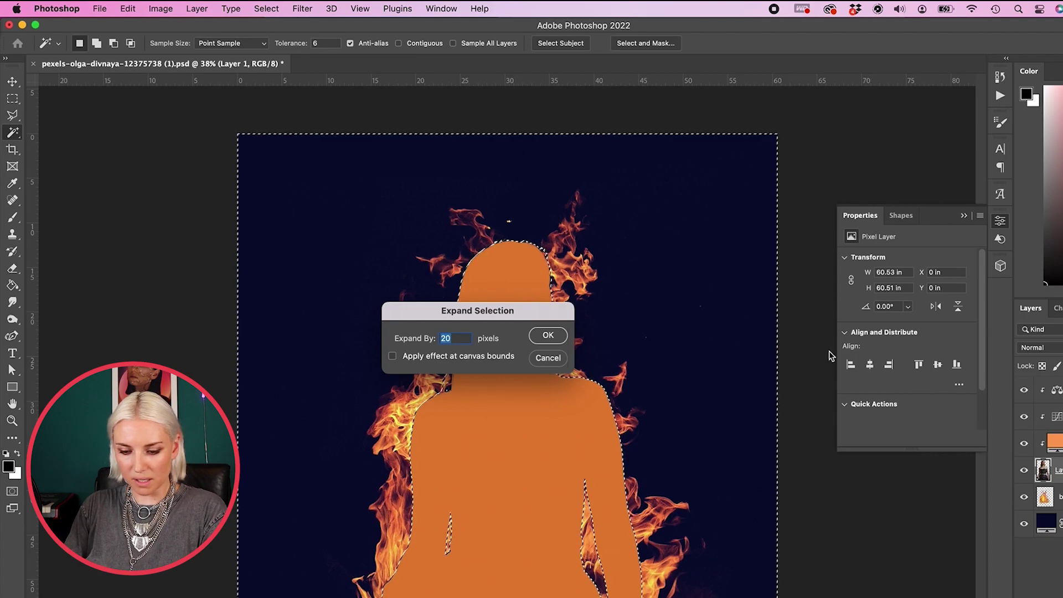
key("Return")
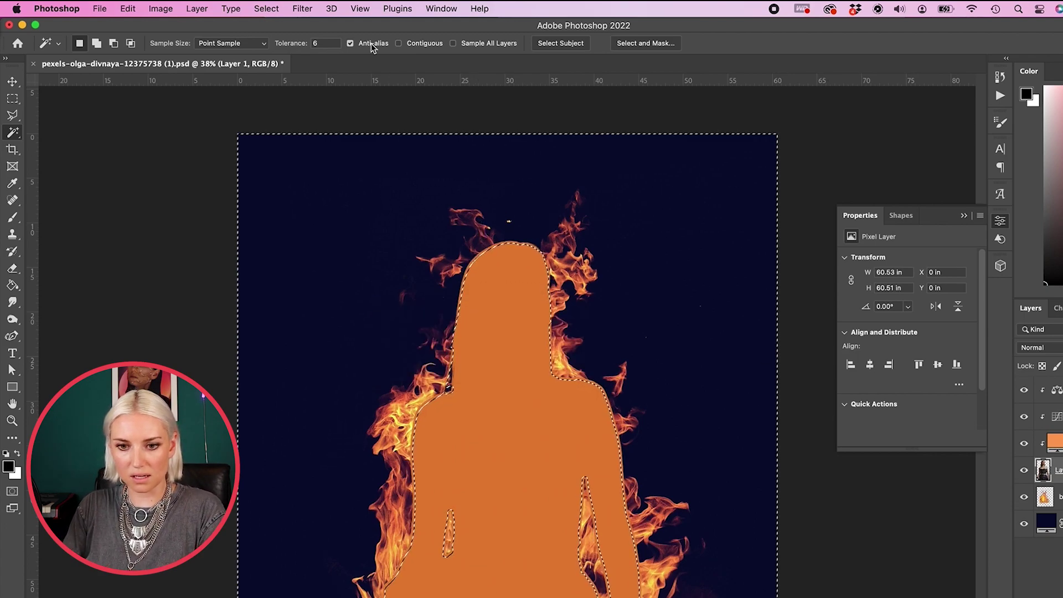
Feather the expanded selection around the woman with a radius of 20 pixels
left_click(275, 9)
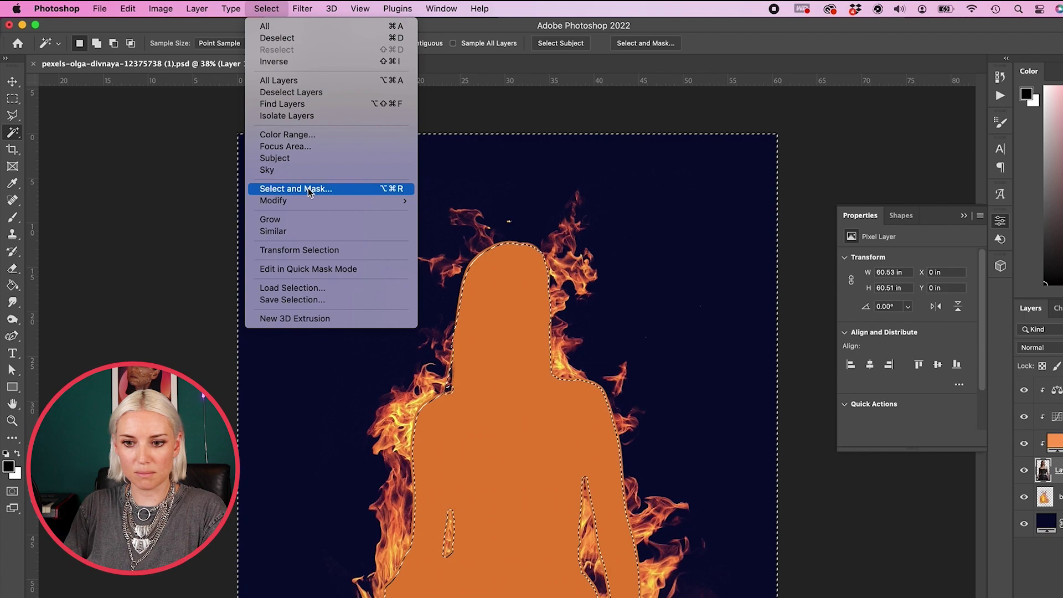
mouse_move(359, 201)
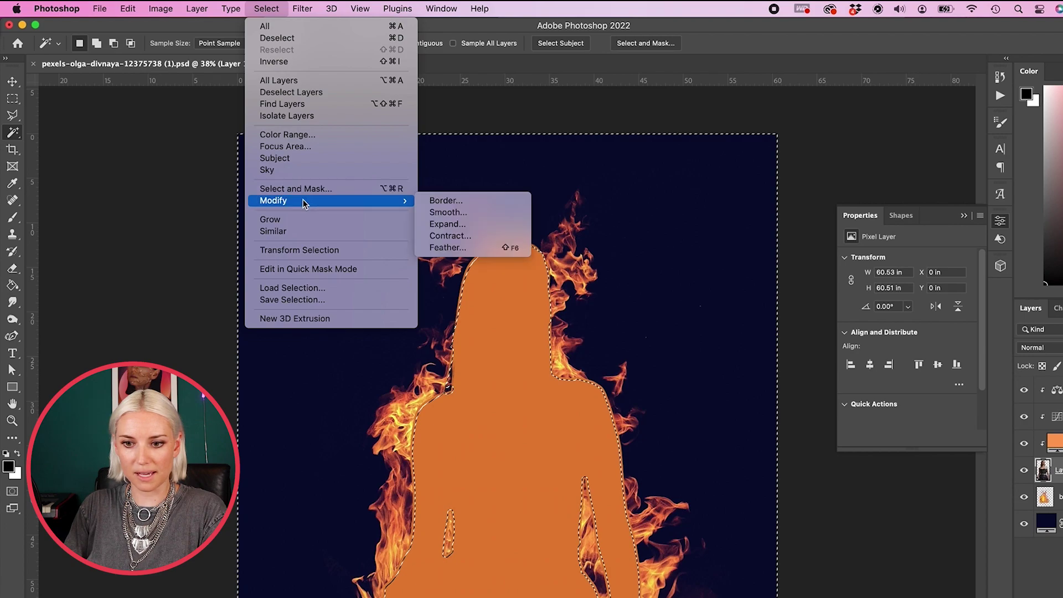
left_click(475, 247)
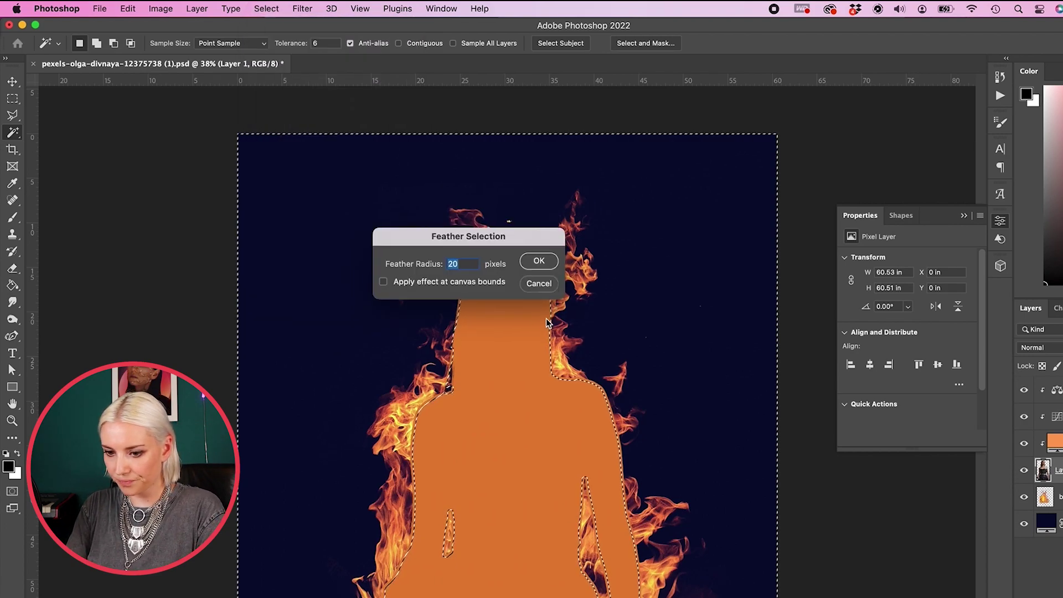
key("Return")
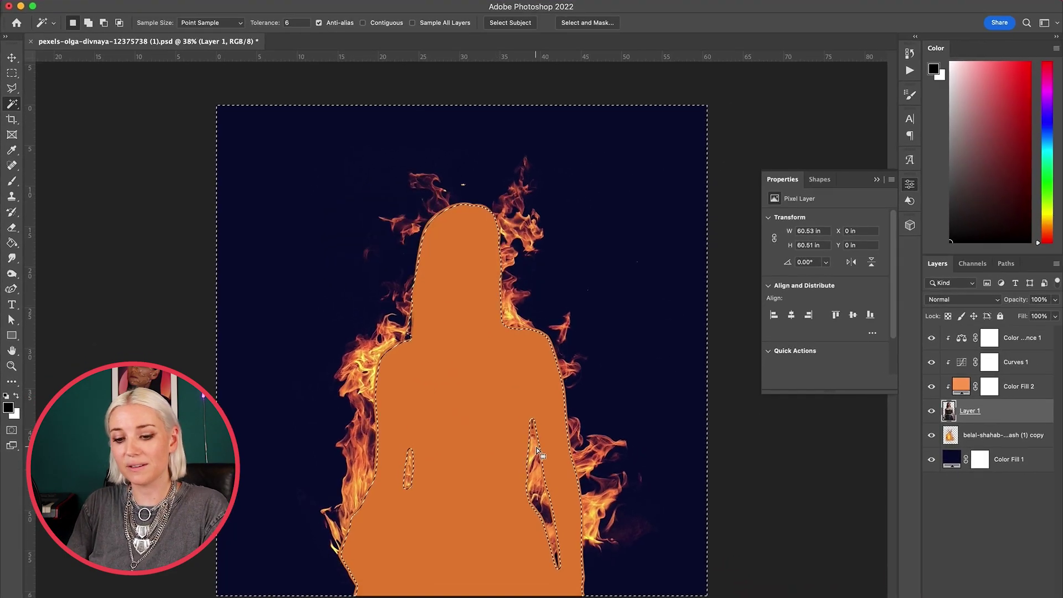
Invert the feathered selection so that it covers the inside of the woman's silhouette
right_click(537, 447)
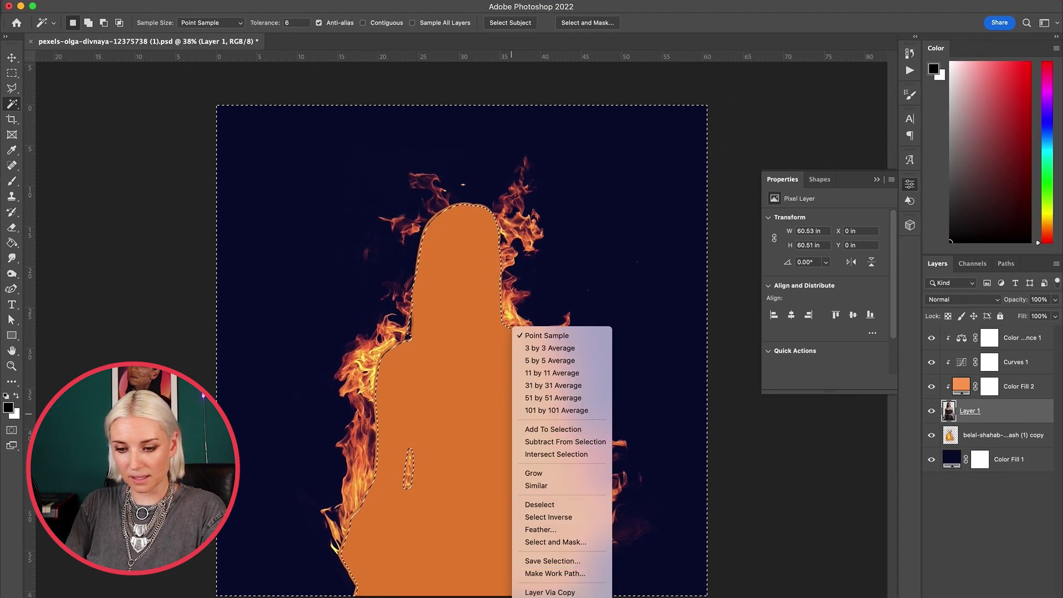
left_click(577, 524)
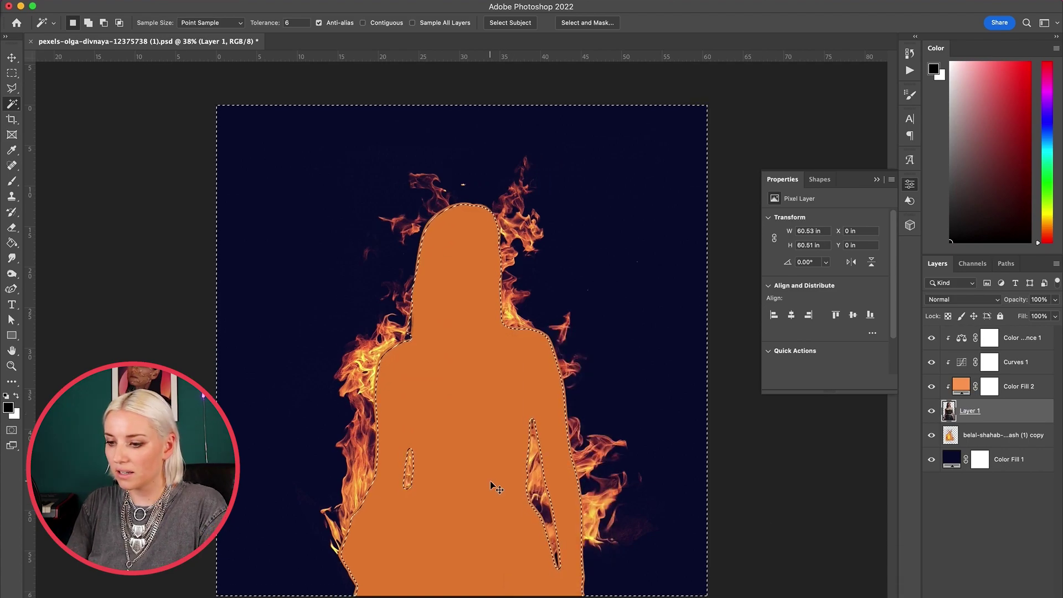
key("super+shift+i")
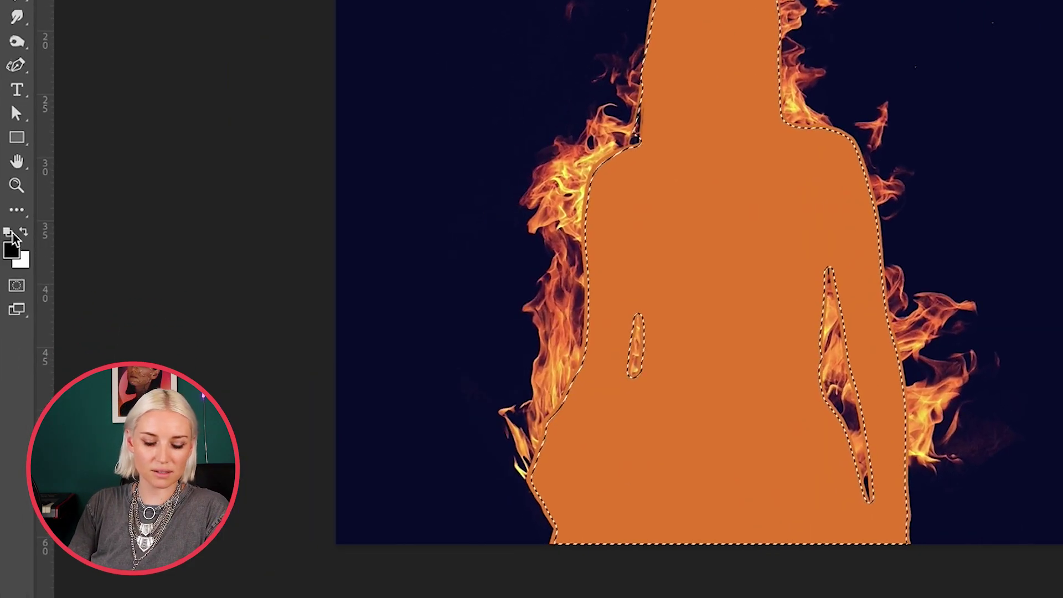
Fill the selected silhouette with black on the orange color fill's layer mask, keeping only a rim glow, and deselect
left_click(16, 396)
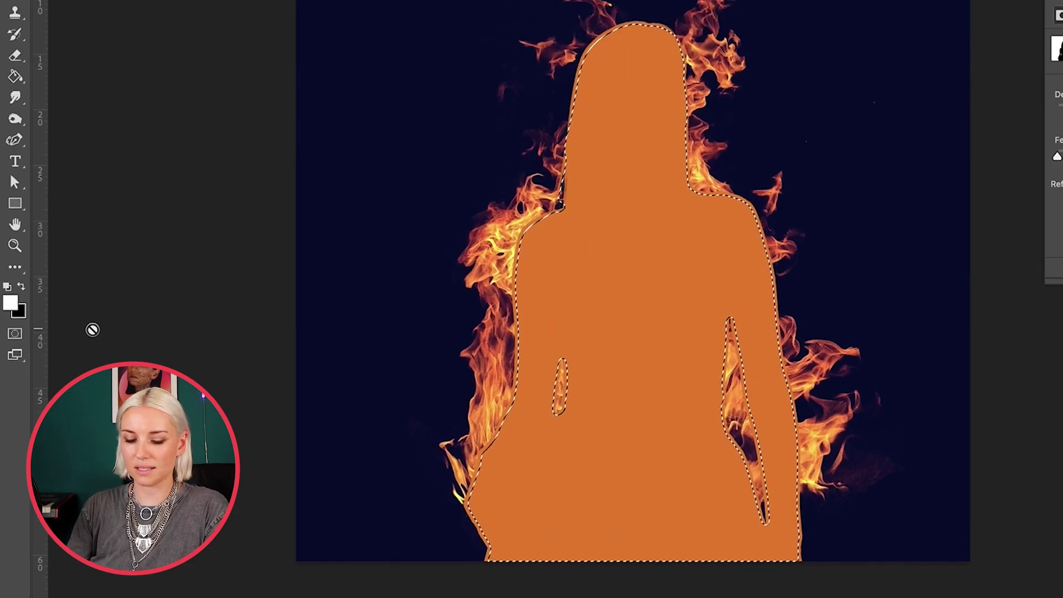
key("super+BackSpace")
key("super+d")
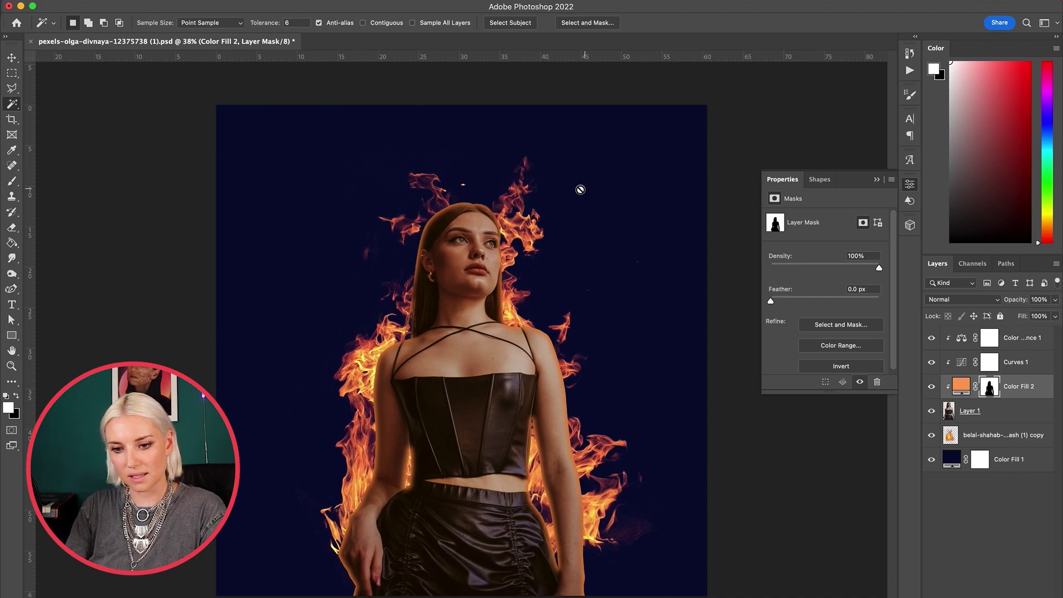
Check the orange rim along the woman's edges and set the orange fill layer's blend mode to Vivid Light
scroll(422, 249, "up", 6)
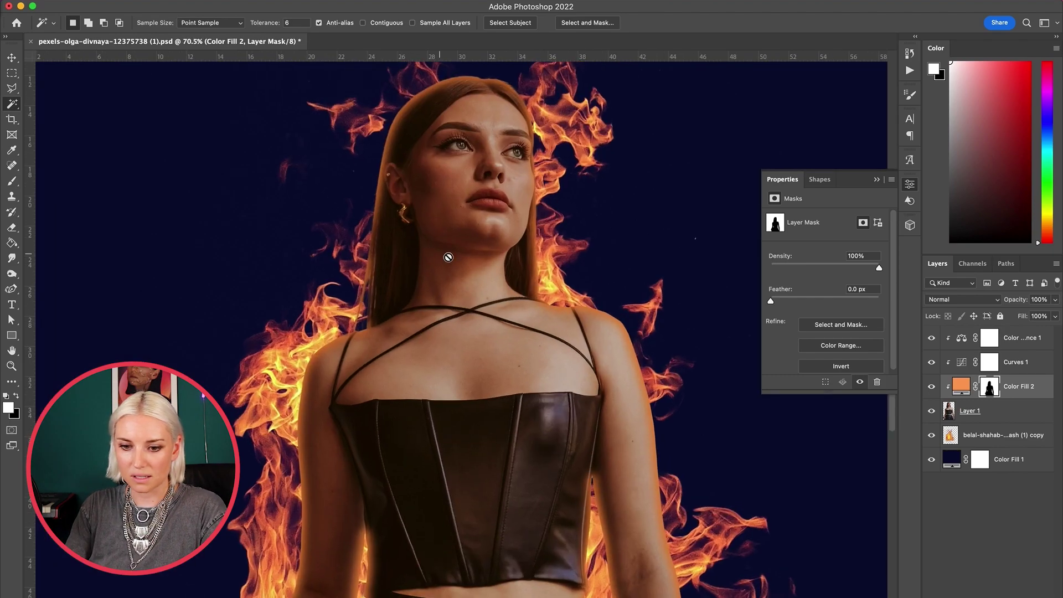
scroll(603, 399, "down", 5)
scroll(603, 400, "up", 7)
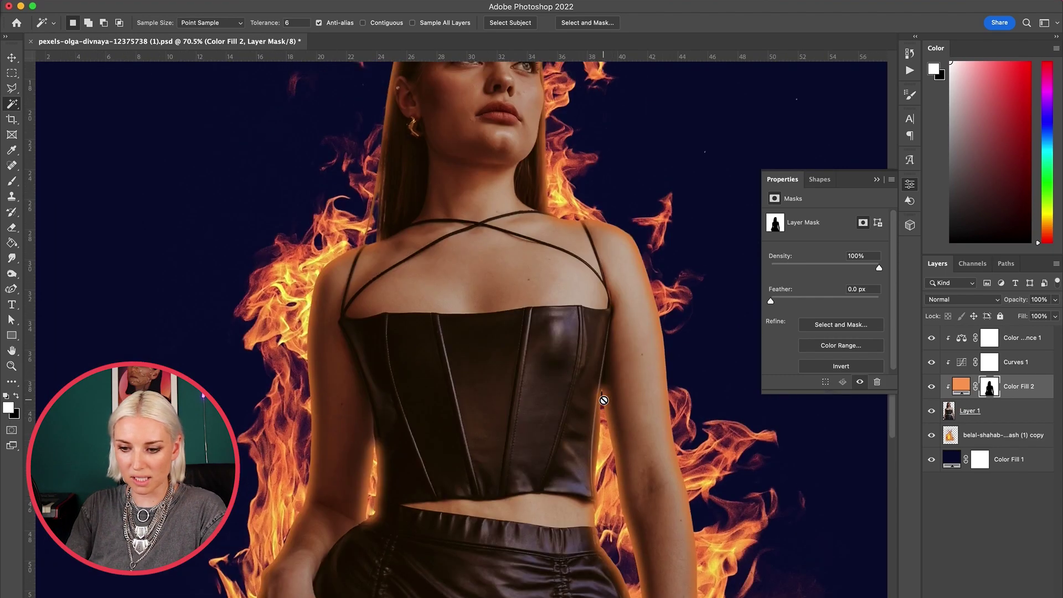
key("super+minus")
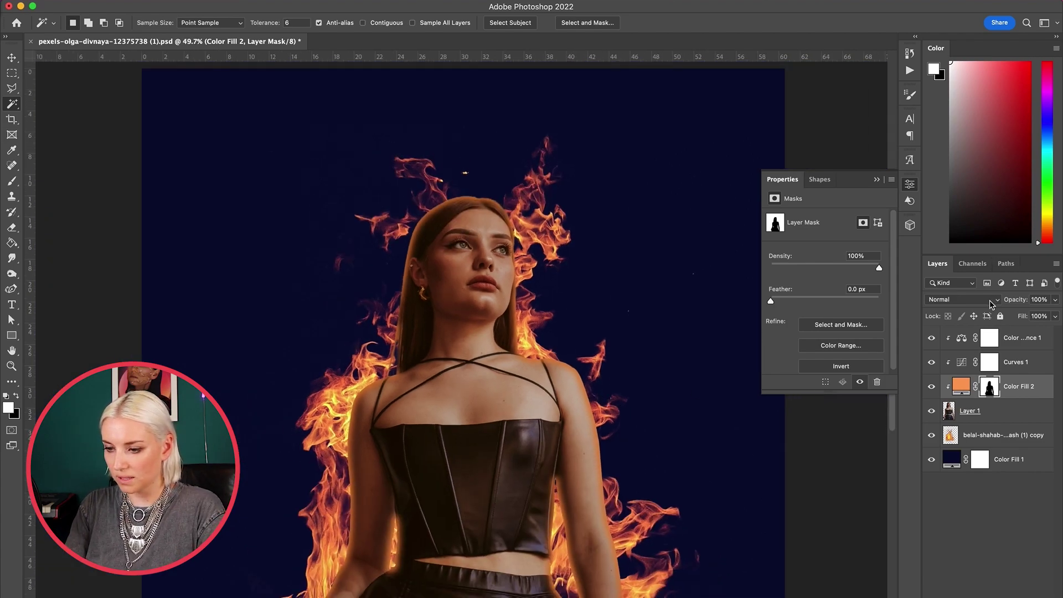
left_click(955, 300)
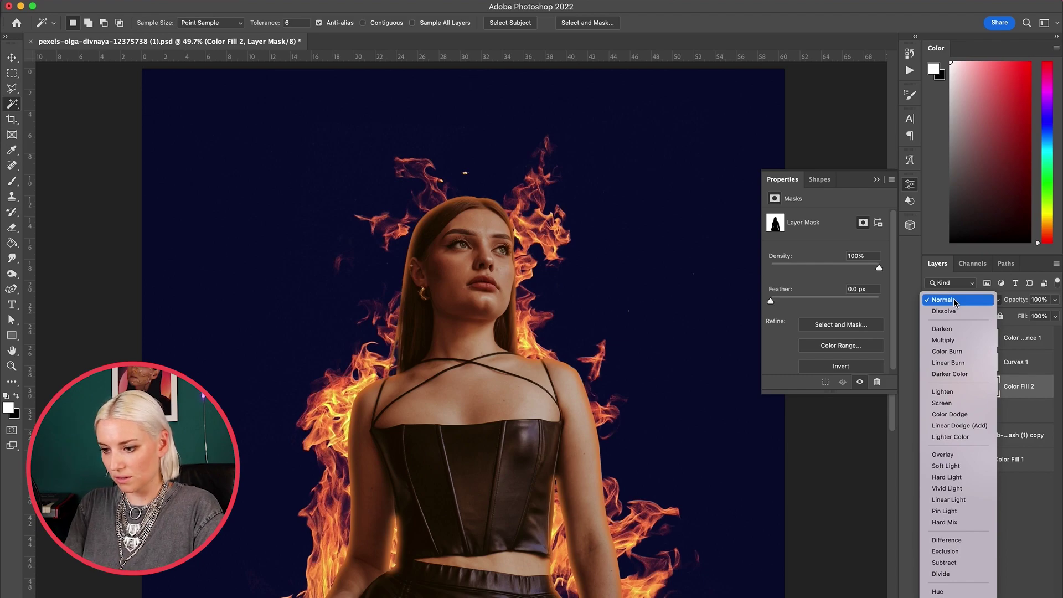
left_click(955, 300)
left_click(970, 303)
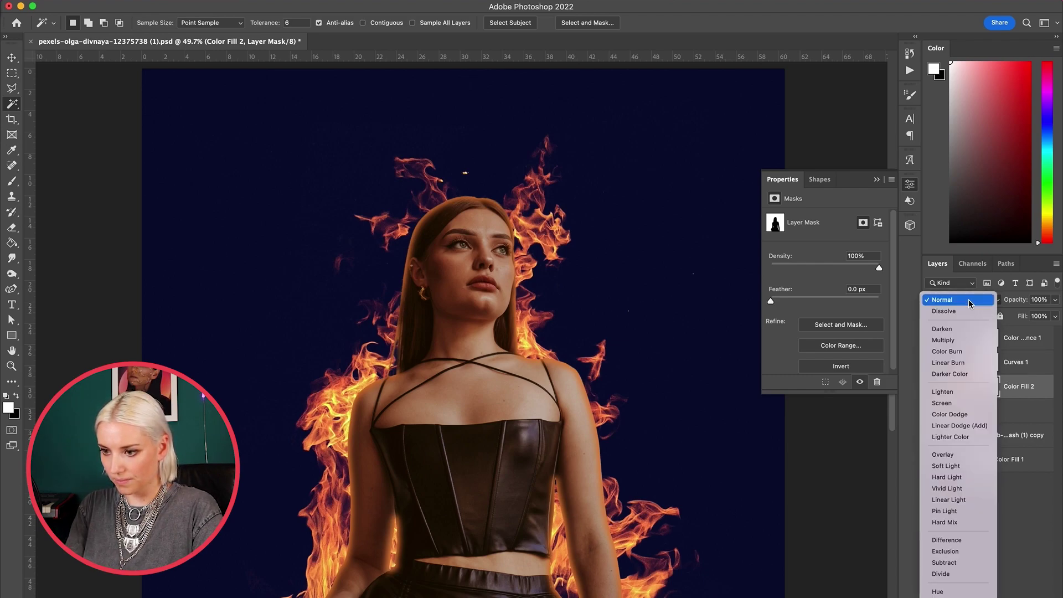
left_click(964, 489)
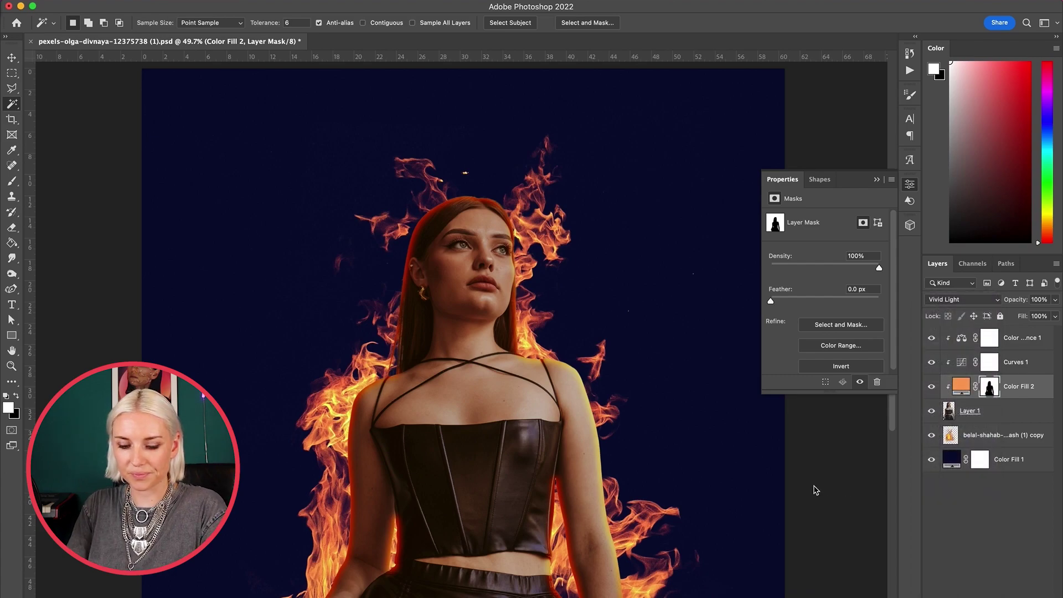
Set up a soft 201 px brush with 52% flow and black as the paint color for the orange fill's mask
scroll(814, 487, "down", 3)
scroll(813, 487, "up", 2)
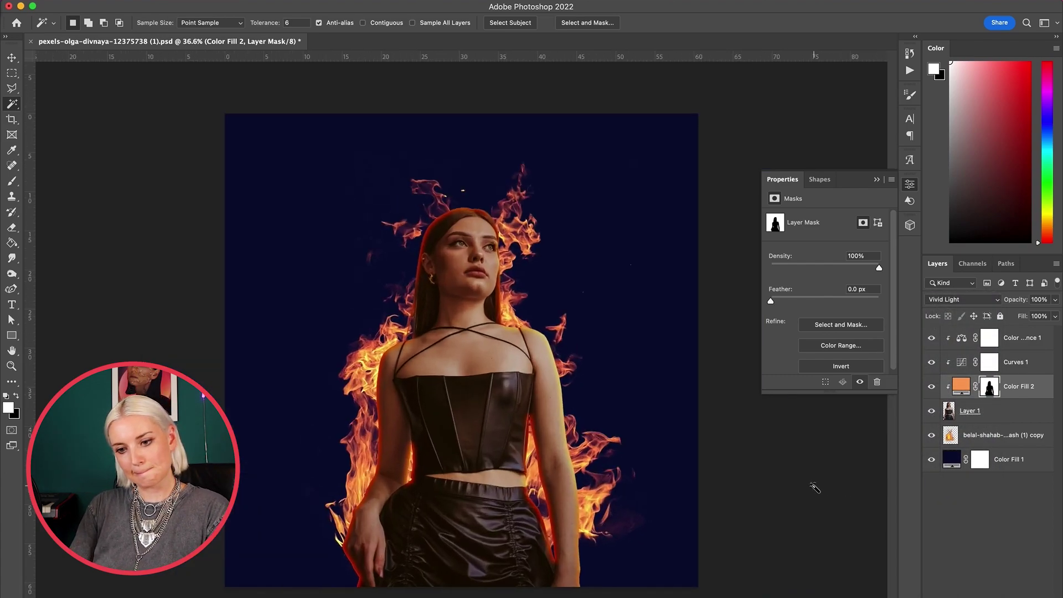
scroll(814, 487, "up", 1)
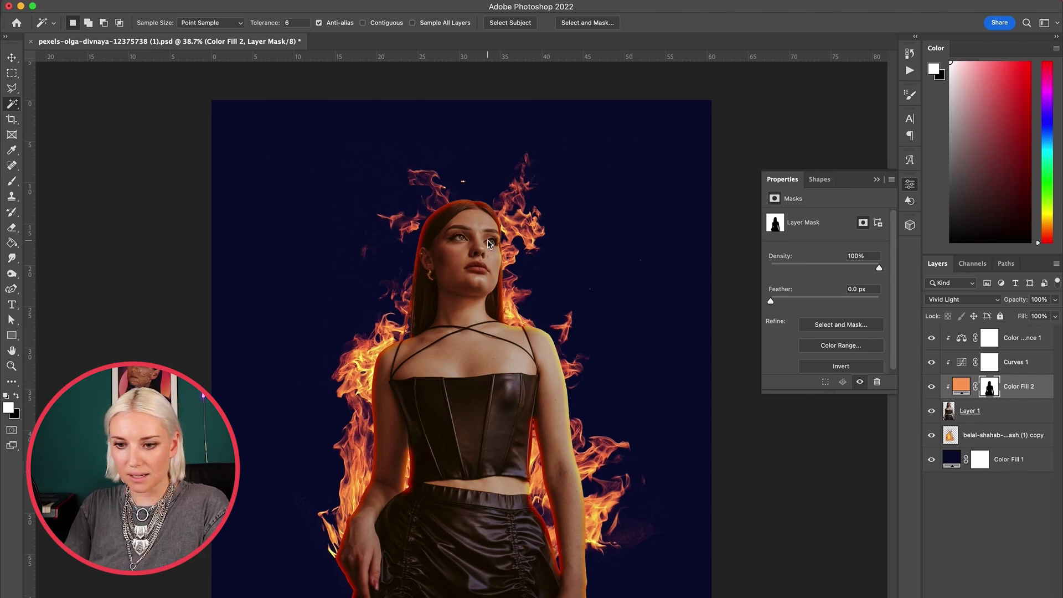
scroll(488, 242, "up", 2)
scroll(488, 242, "up", 5)
key("b")
right_click(646, 245)
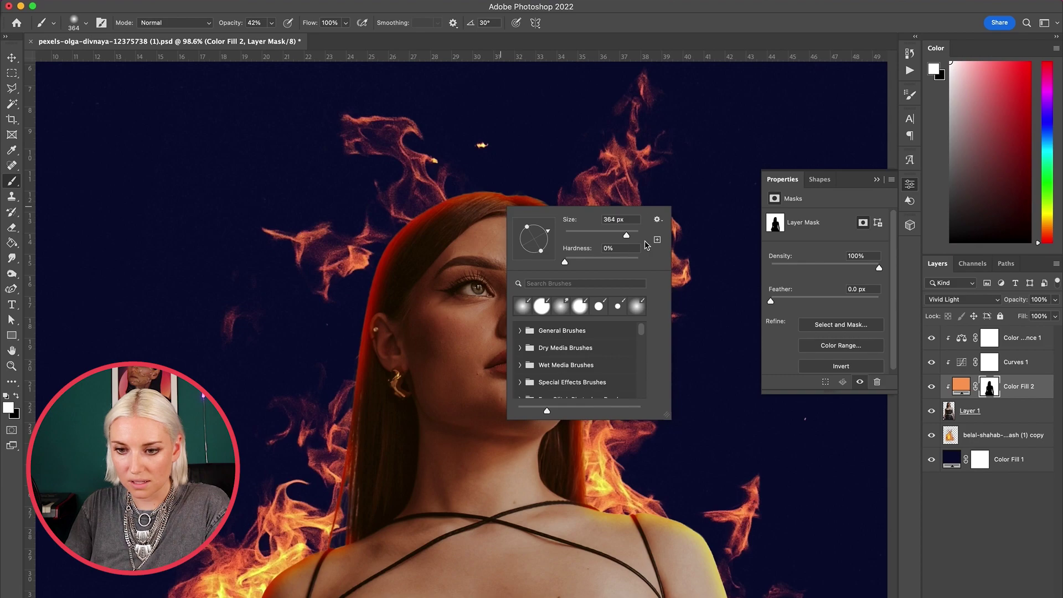
left_click_drag(624, 233, 618, 233)
left_click(481, 142)
key("x")
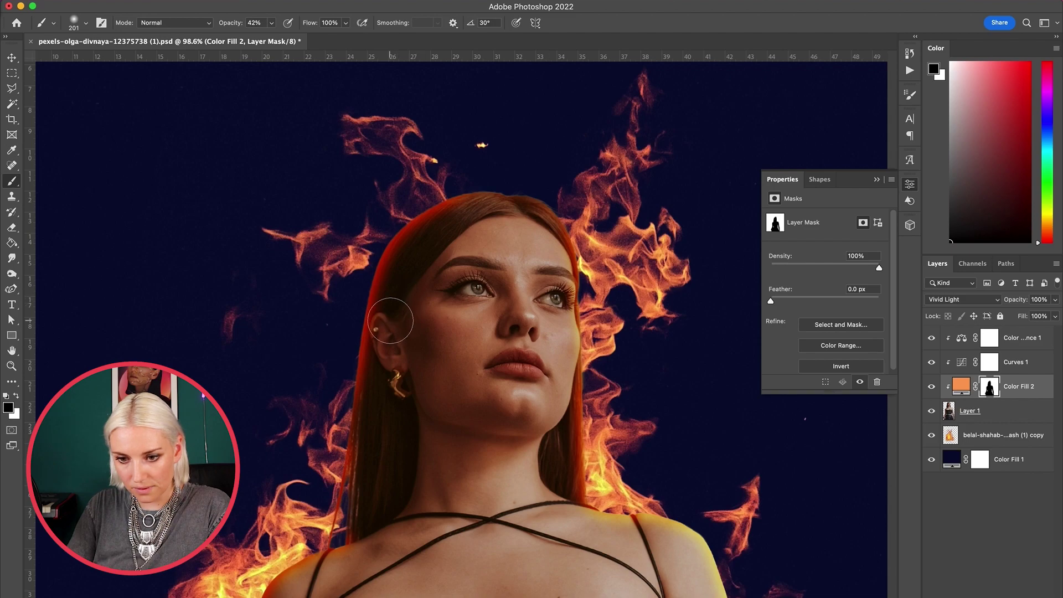
scroll(442, 238, "up", 5)
left_click(345, 22)
left_click_drag(345, 36, 318, 36)
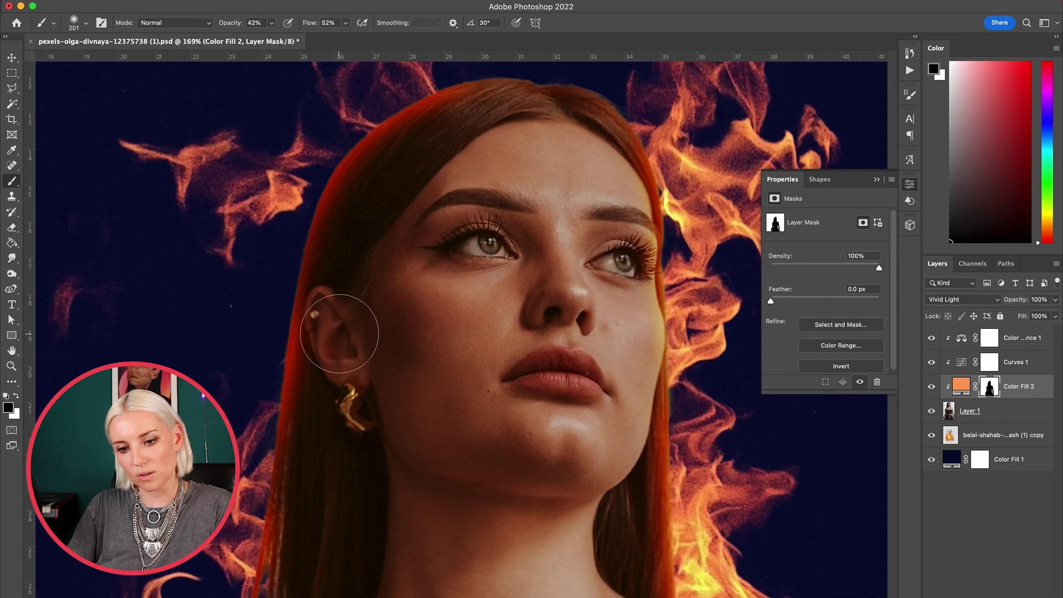
Try painting a white stroke on the orange fill's mask over the hair beside the ear, and undo it
scroll(636, 299, "down", 15)
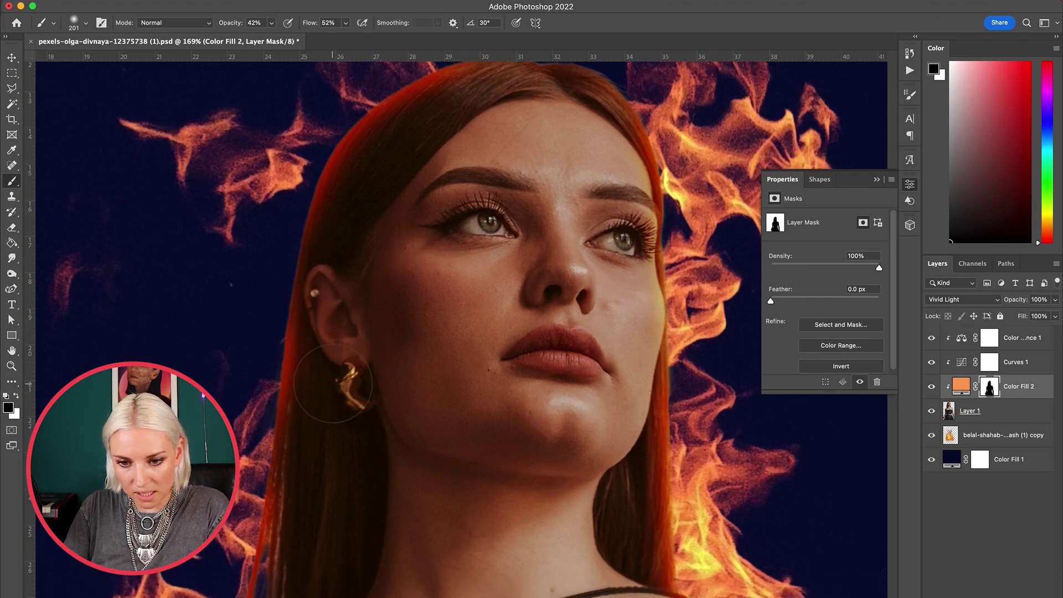
scroll(280, 434, "up", 10)
key("x")
left_click_drag(359, 224, 347, 307)
key("super+z")
Lower the brush to 30% flow and 23% opacity and paint orange glow into the hair beside the ear
left_click(345, 23)
left_click_drag(346, 36, 333, 36)
left_click_drag(271, 23, 258, 36)
left_click_drag(353, 236, 332, 307)
Enlarge the brush to 460 px and blend the orange glow along the woman's long hair and shoulders on the fill's mask
key("x")
right_click(411, 290)
left_click_drag(507, 322, 529, 322)
left_click(468, 259)
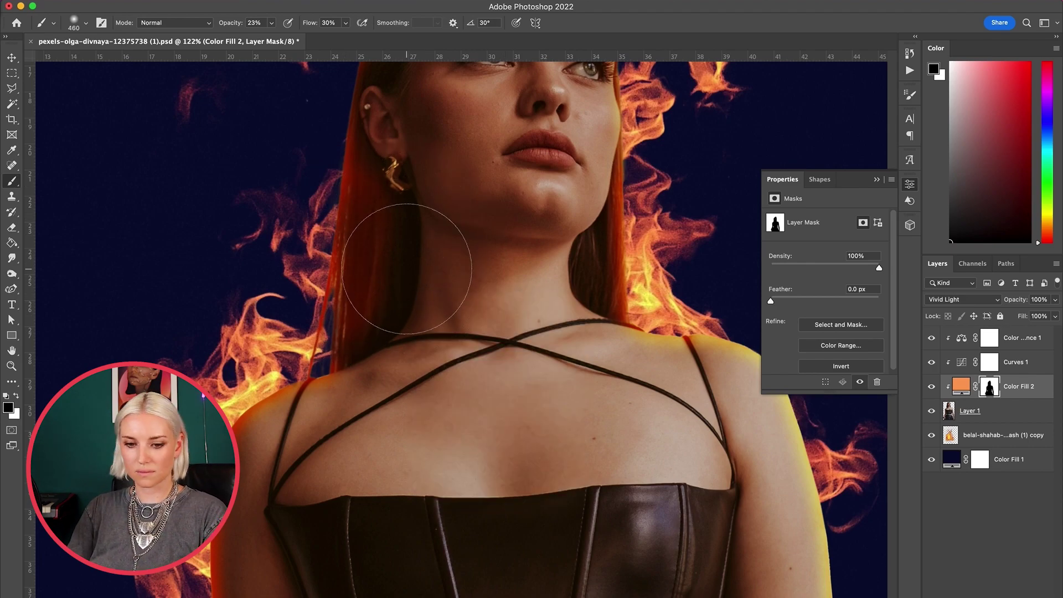
scroll(407, 271, "down", 5)
scroll(407, 271, "left", 3)
scroll(407, 270, "up", 5)
scroll(407, 269, "right", 2)
key("x")
key("x")
key("x")
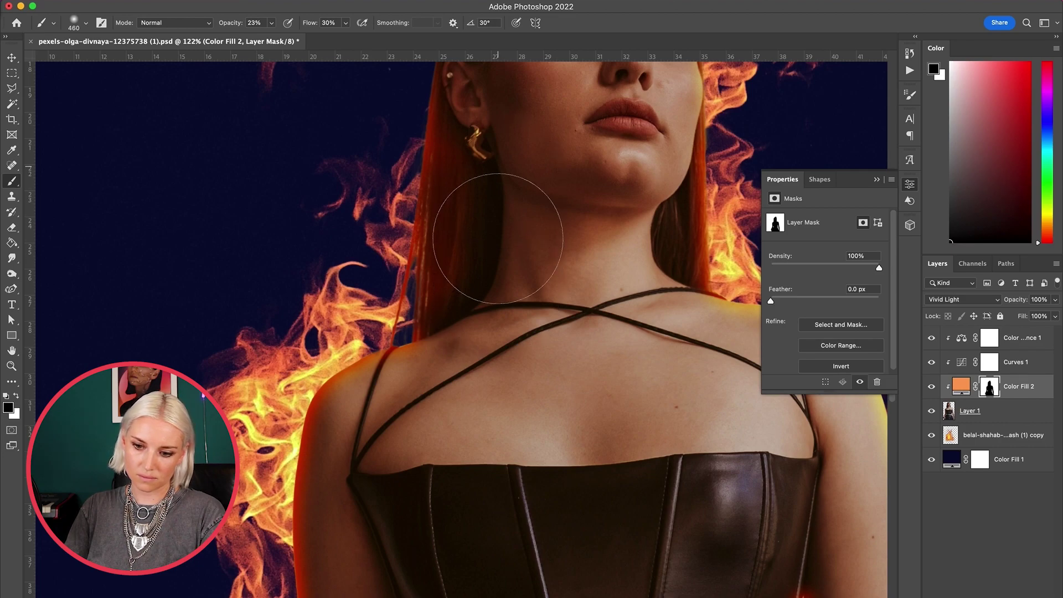
Brush more orange glow onto the outer edge of the woman's arm on the fill's mask and check the torso edges
scroll(415, 380, "down", 10)
scroll(392, 367, "left", 2)
scroll(392, 367, "up", 3)
key("x")
mouse_move(288, 471)
left_mouse_down()
mouse_move(280, 509)
mouse_move(265, 382)
left_mouse_up()
left_click(271, 22)
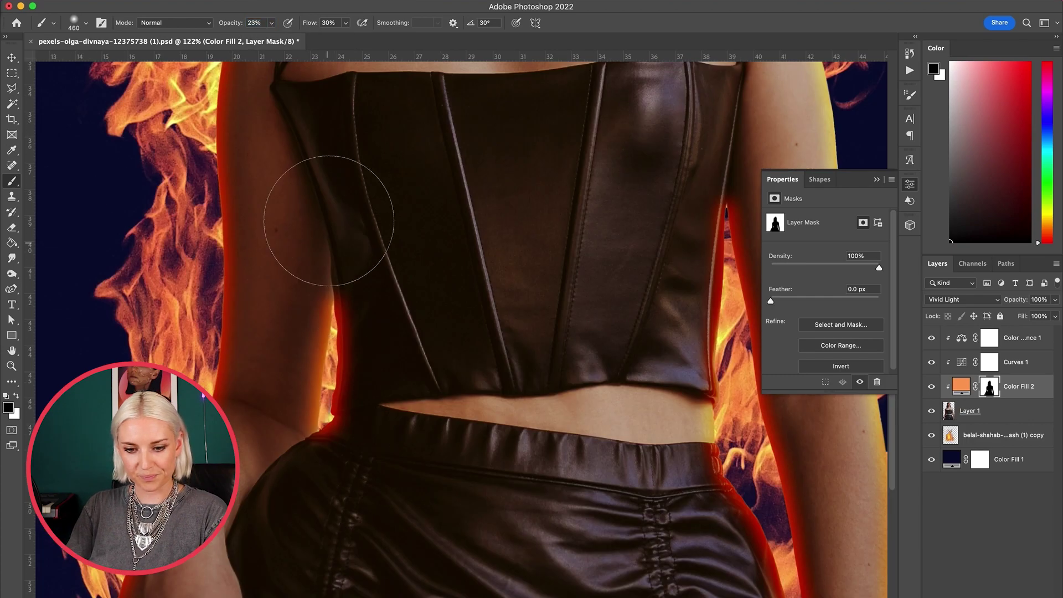
scroll(222, 498, "up", 2)
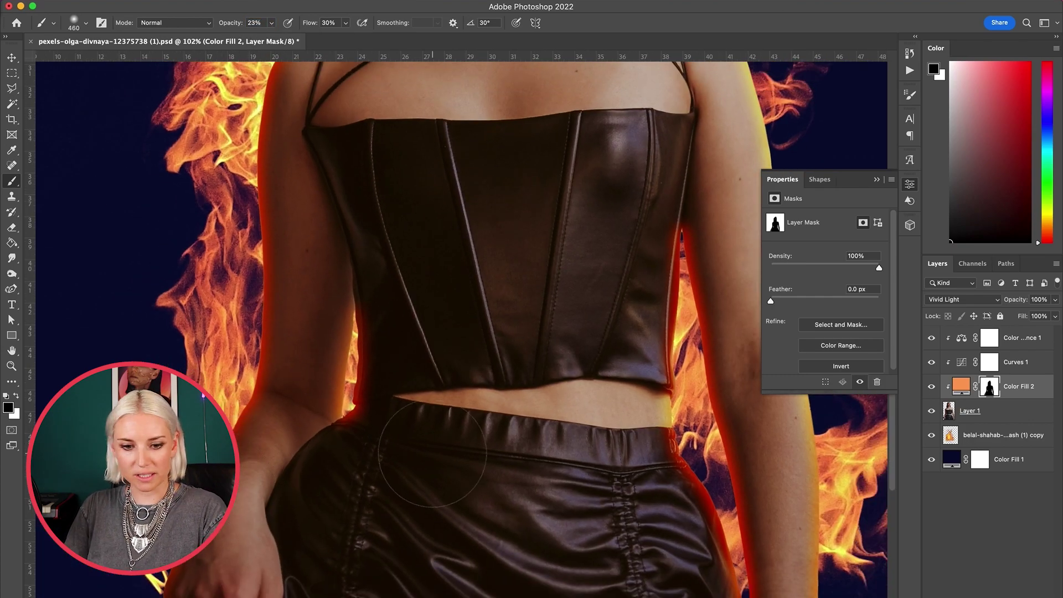
scroll(432, 454, "up", 4)
scroll(432, 454, "right", 4)
scroll(531, 335, "down", 8)
scroll(605, 476, "up", 15)
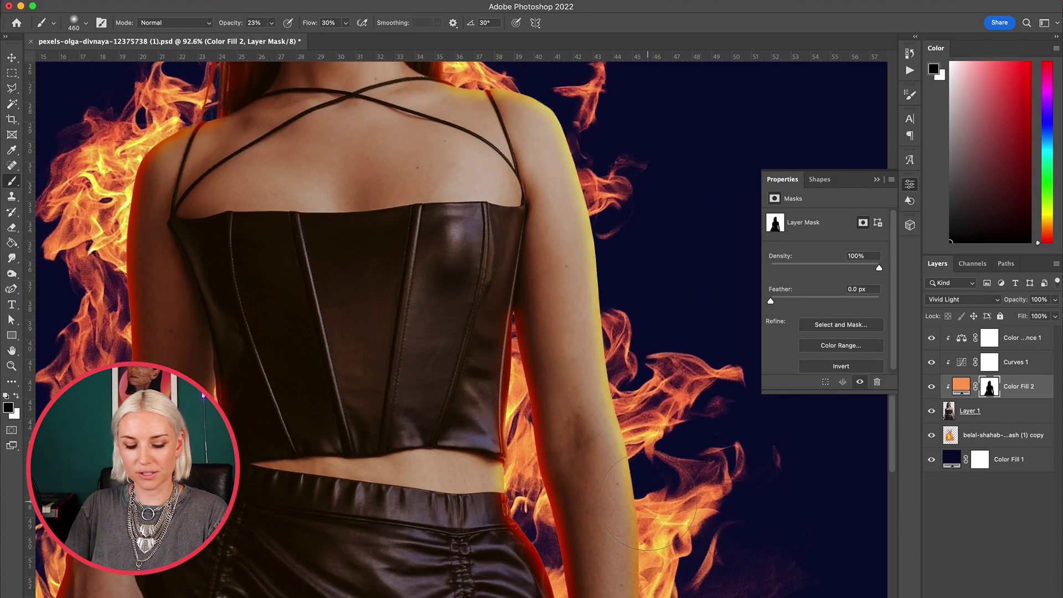
Refine the orange glow on the hair, arm and skirt, alternating white and black on the fill's mask
key("x")
scroll(515, 359, "down", 5)
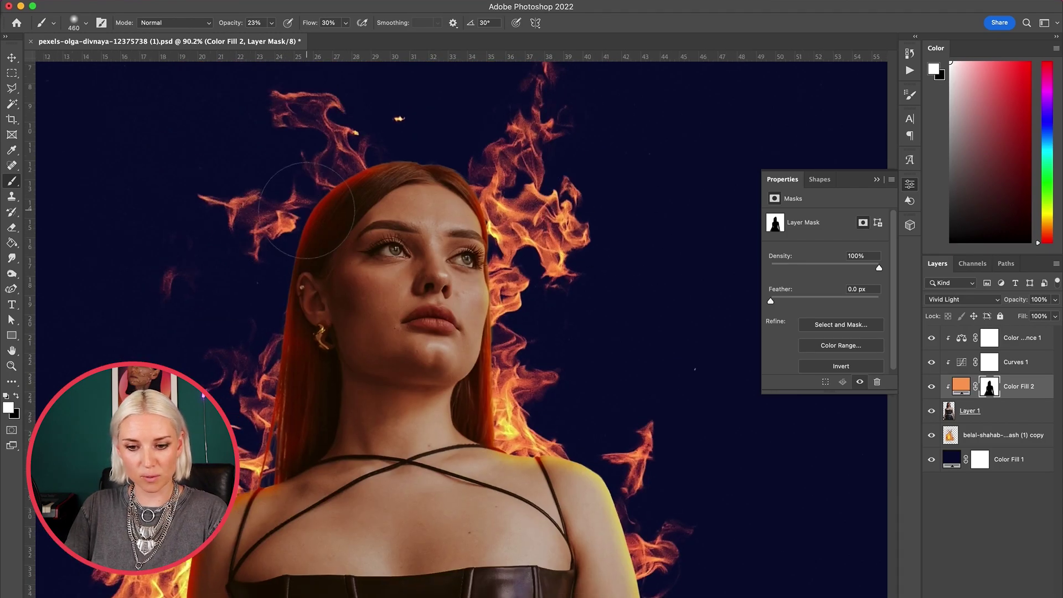
key("x")
scroll(378, 345, "up", 3)
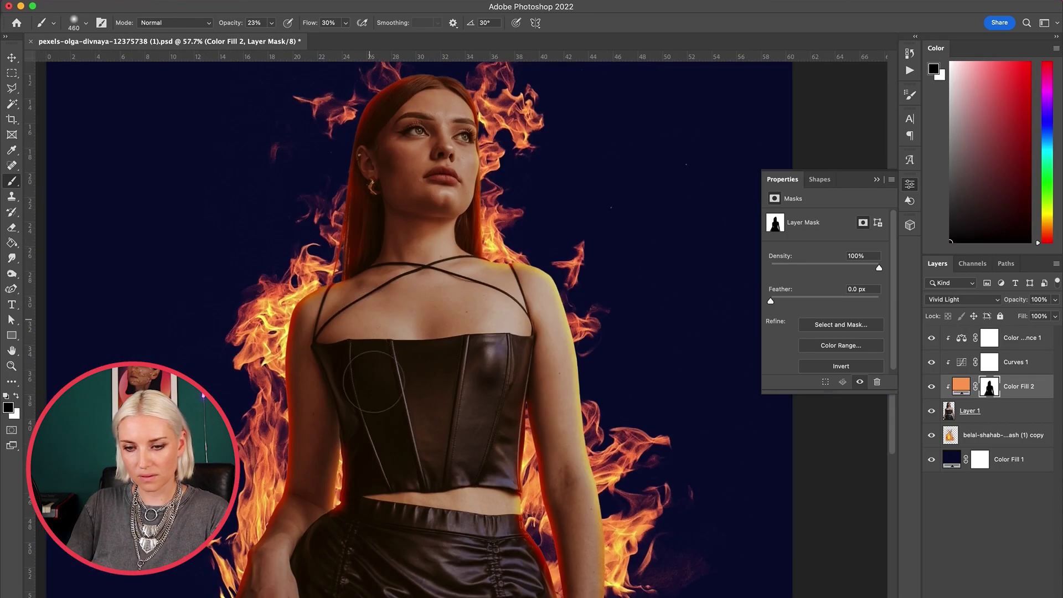
scroll(506, 541, "down", 6)
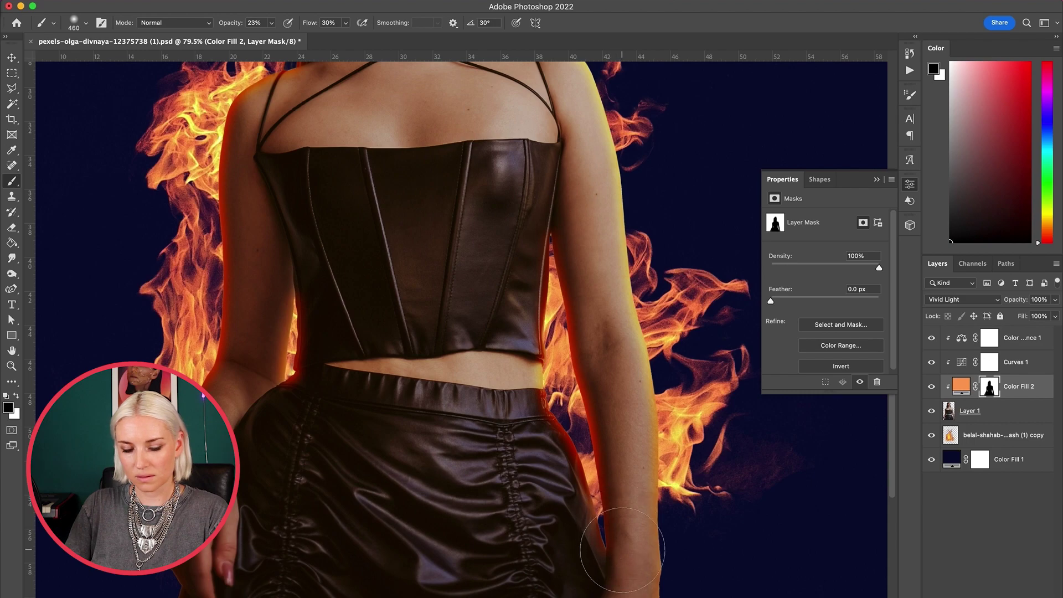
scroll(614, 548, "down", 3)
key("x")
scroll(495, 350, "down", 3)
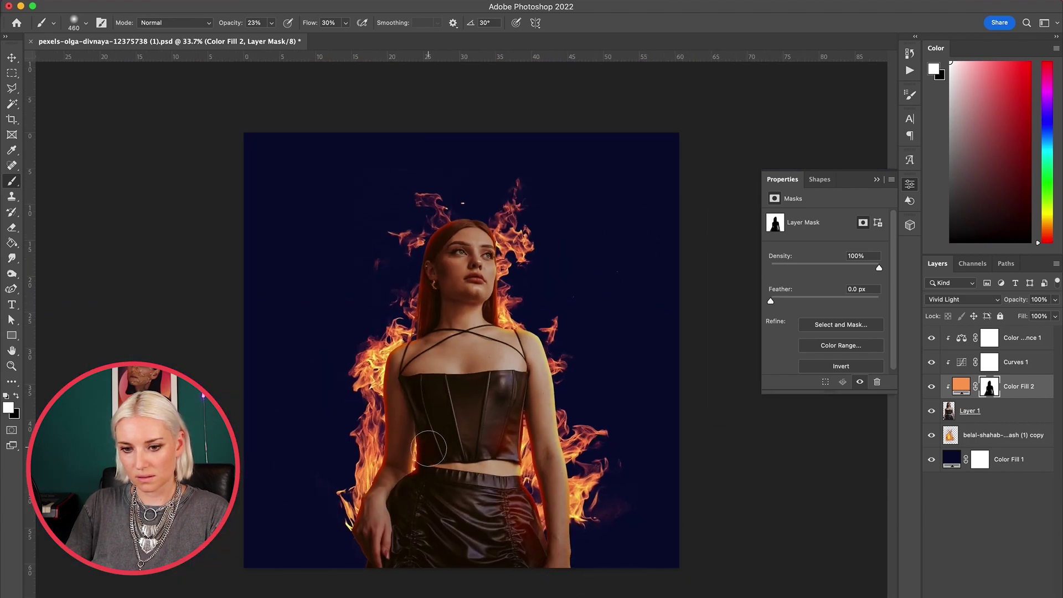
Darken the woman in the Curves 1 adjustment, moving the black point to input 28 and lowering the white point to output about 203
left_click(1034, 365)
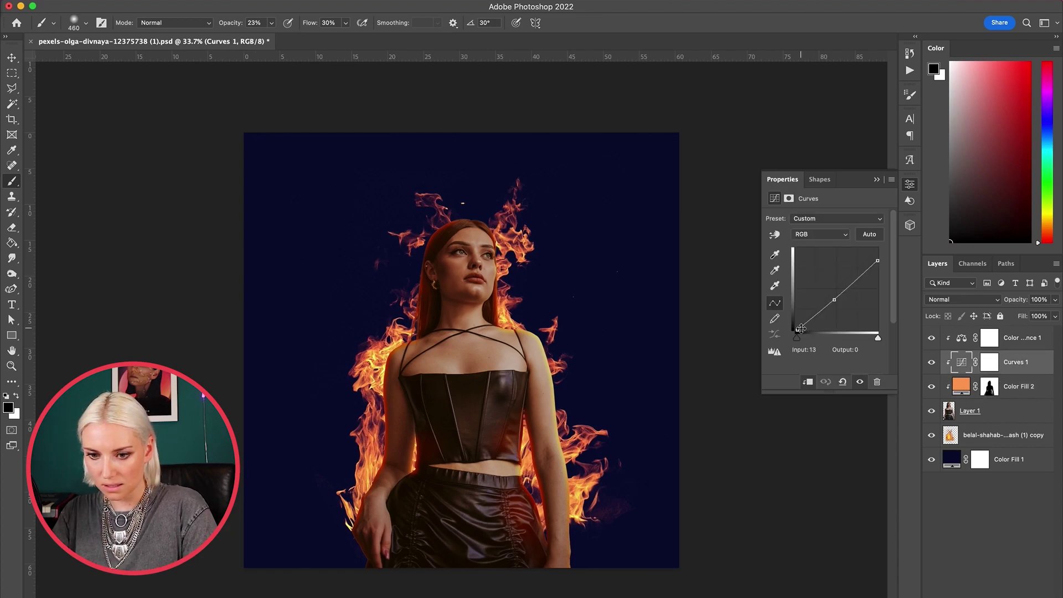
left_click_drag(798, 330, 819, 321)
left_click_drag(878, 260, 877, 265)
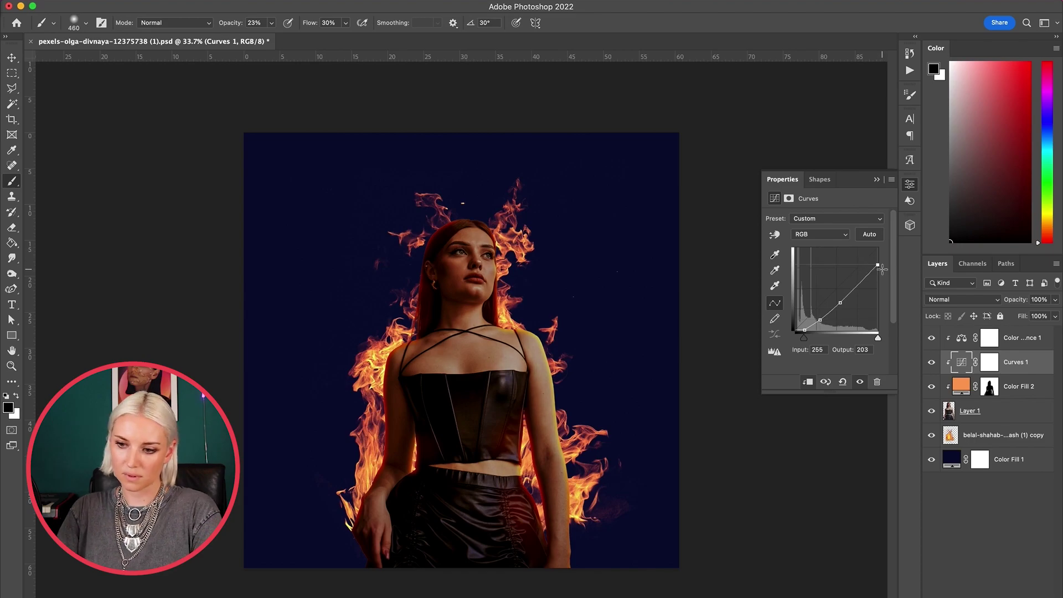
scroll(709, 422, "up", 2)
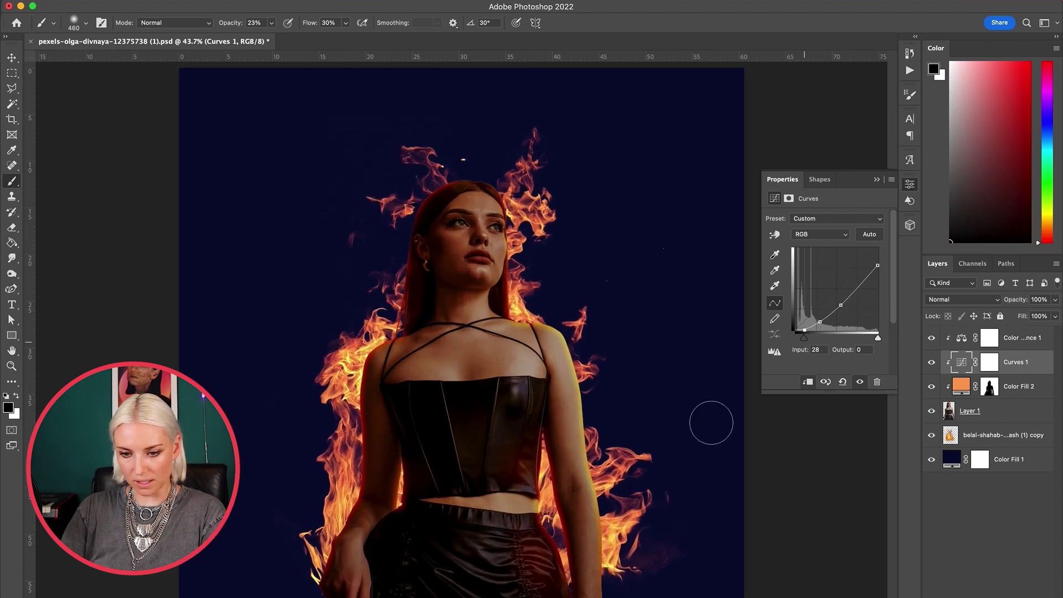
scroll(709, 423, "down", 2)
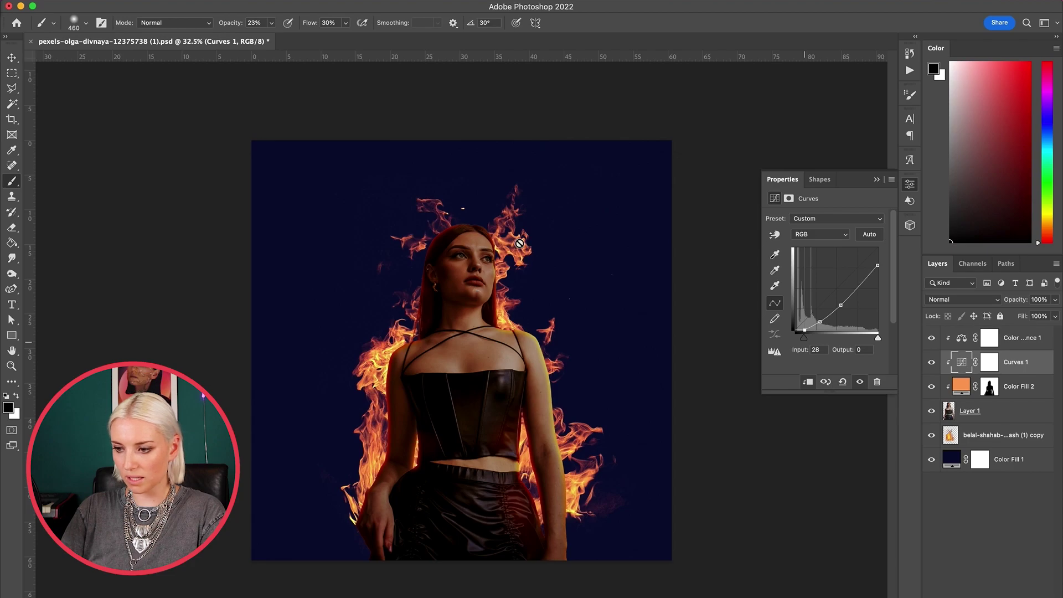
Paint black on the Curves 1 mask over the face, chest and arm to bring back their brightness
left_click(990, 366)
key("x")
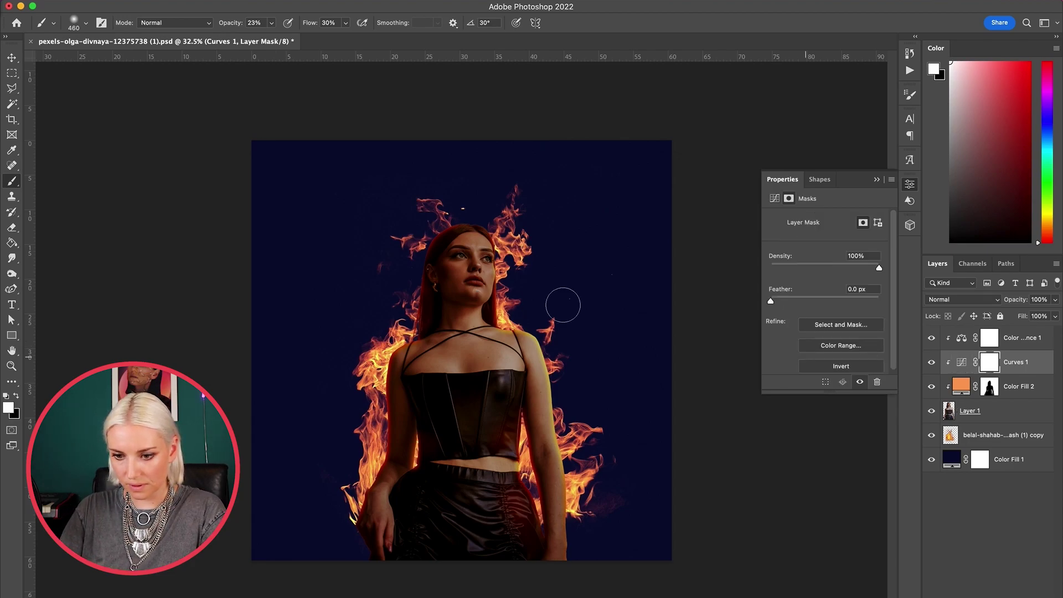
key("x")
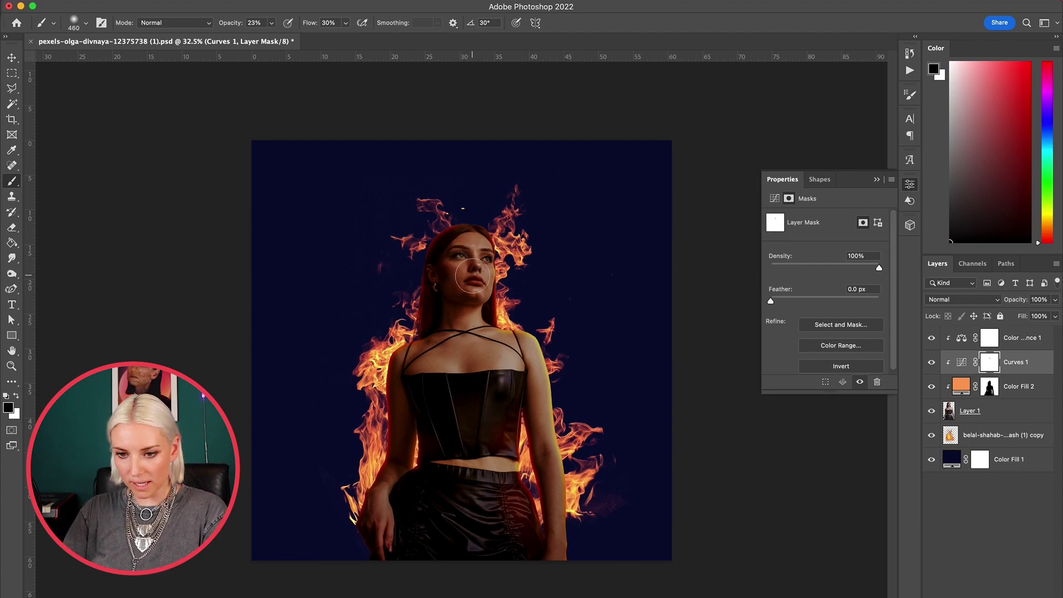
mouse_move(402, 395)
left_mouse_down()
mouse_move(402, 446)
mouse_move(404, 409)
mouse_move(418, 383)
left_mouse_up()
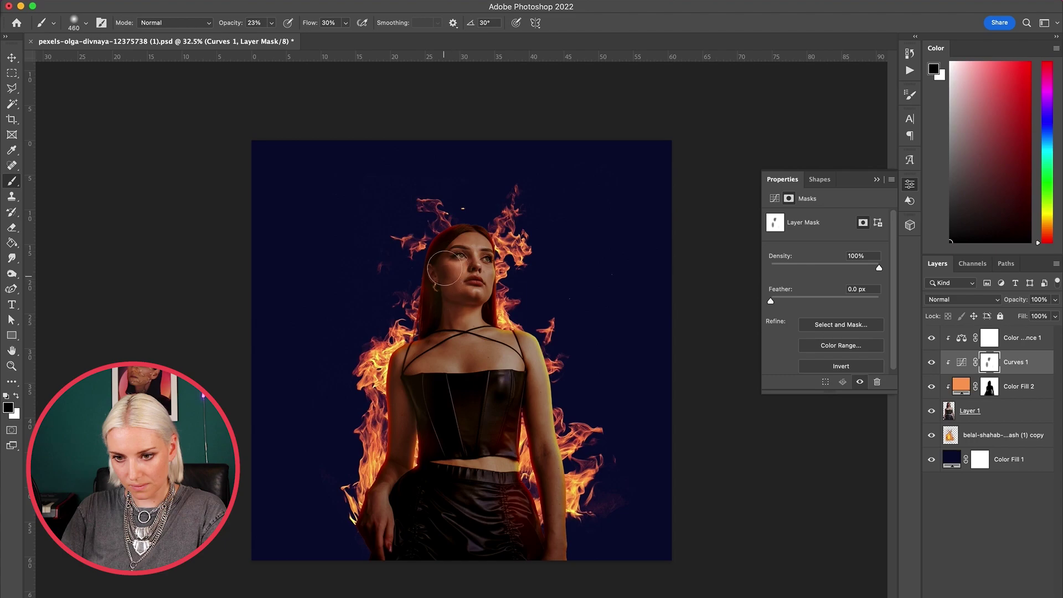
mouse_move(446, 347)
left_mouse_down()
mouse_move(398, 408)
mouse_move(398, 445)
left_mouse_up()
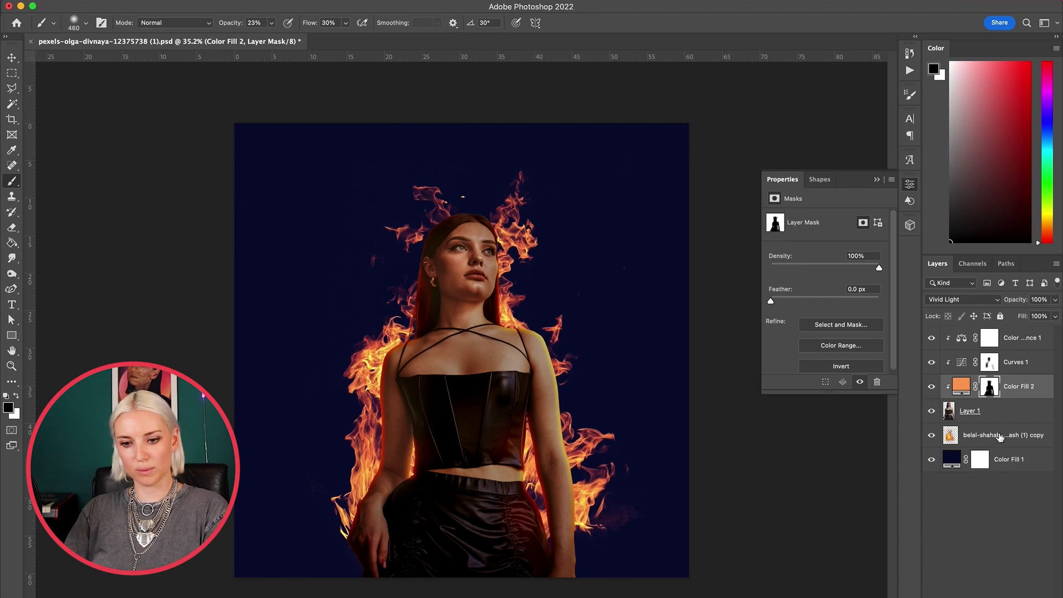
Shift the flame layer's hue to -9 and its lightness to -4 with Hue/Saturation
left_click(999, 438)
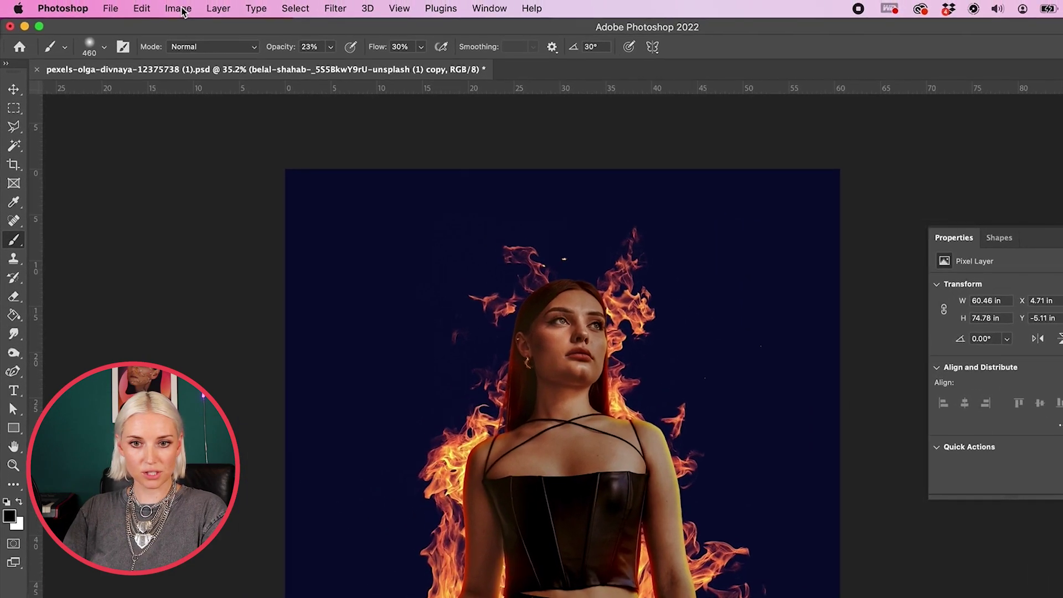
left_click(178, 9)
mouse_move(310, 48)
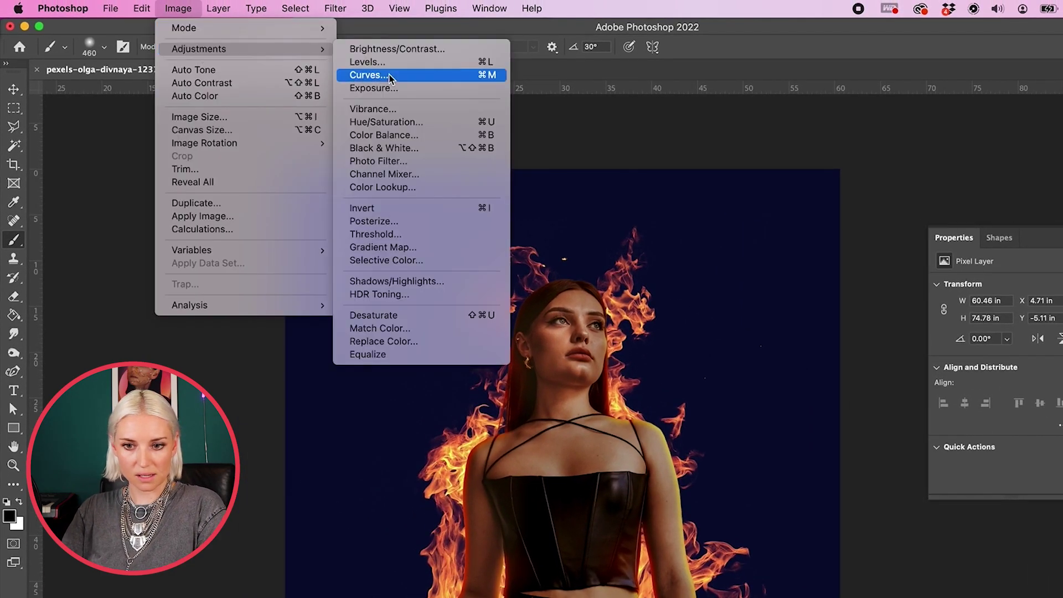
left_click(712, 122)
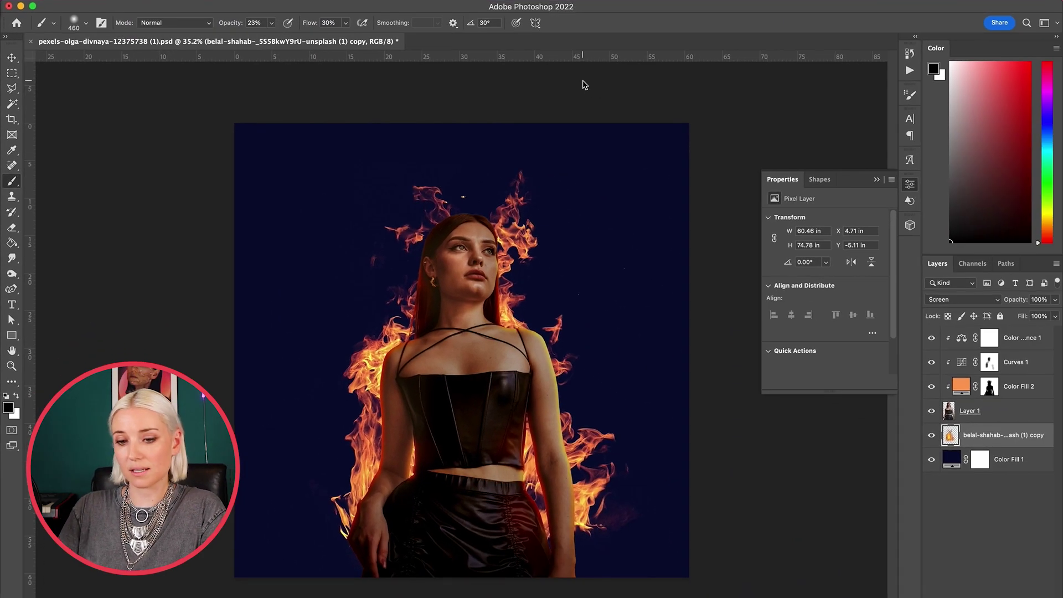
key("super+u")
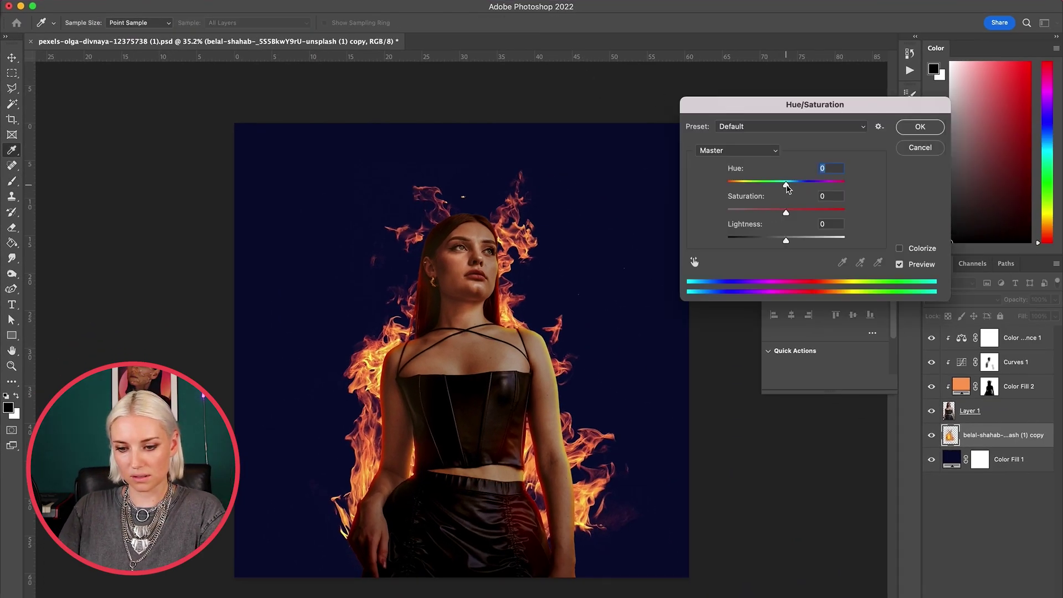
left_click_drag(787, 187, 781, 188)
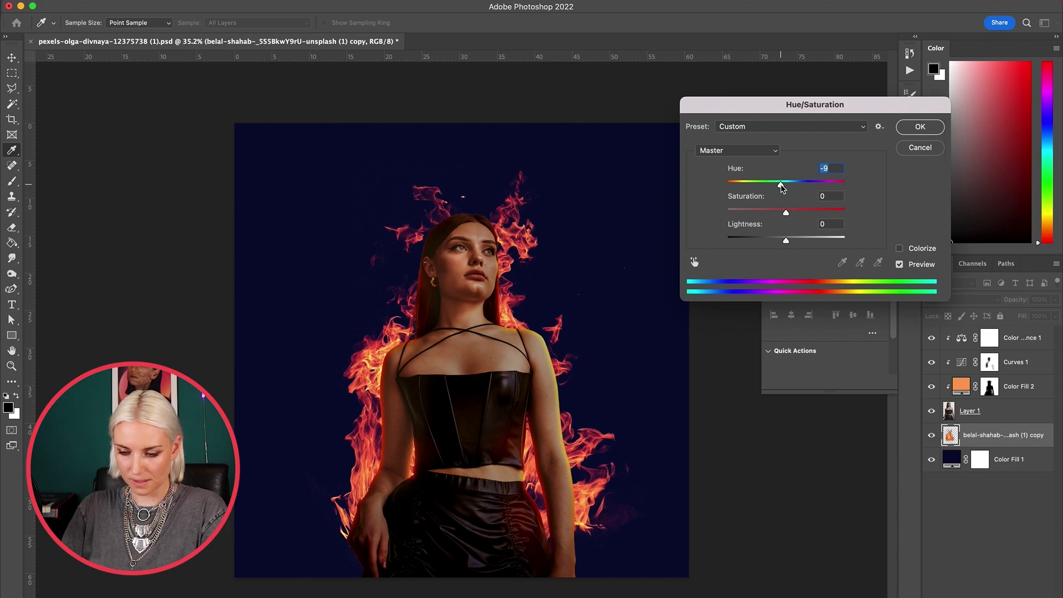
left_click(781, 239)
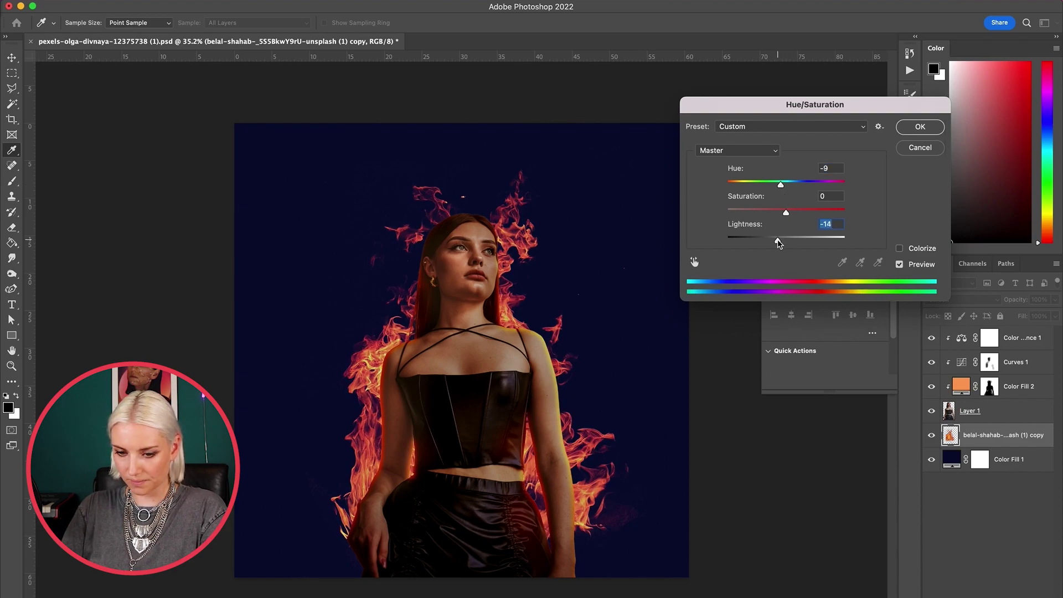
left_click_drag(777, 241, 777, 241)
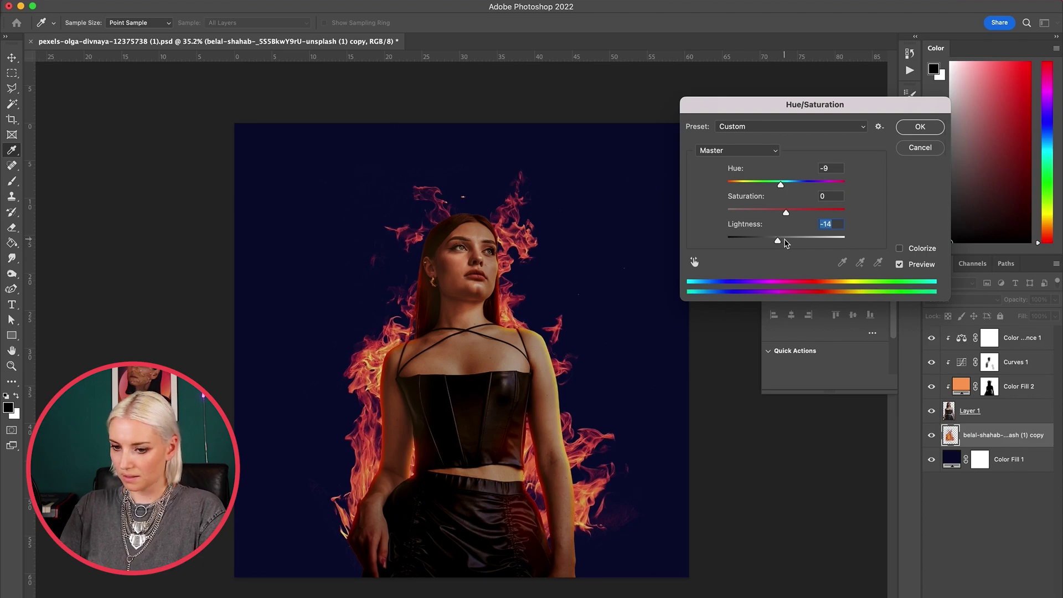
left_click(786, 241)
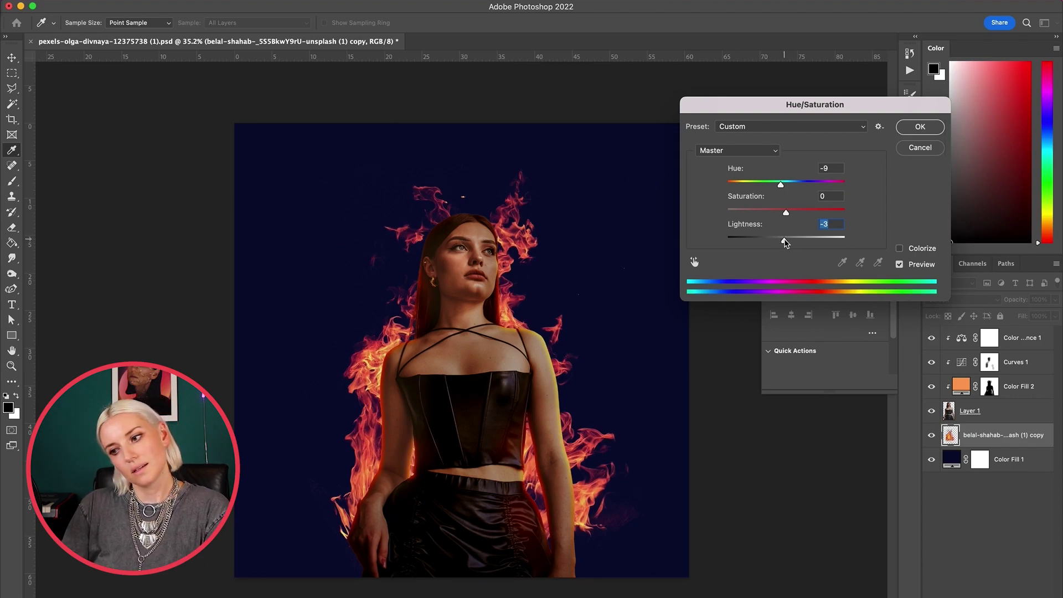
left_click(920, 127)
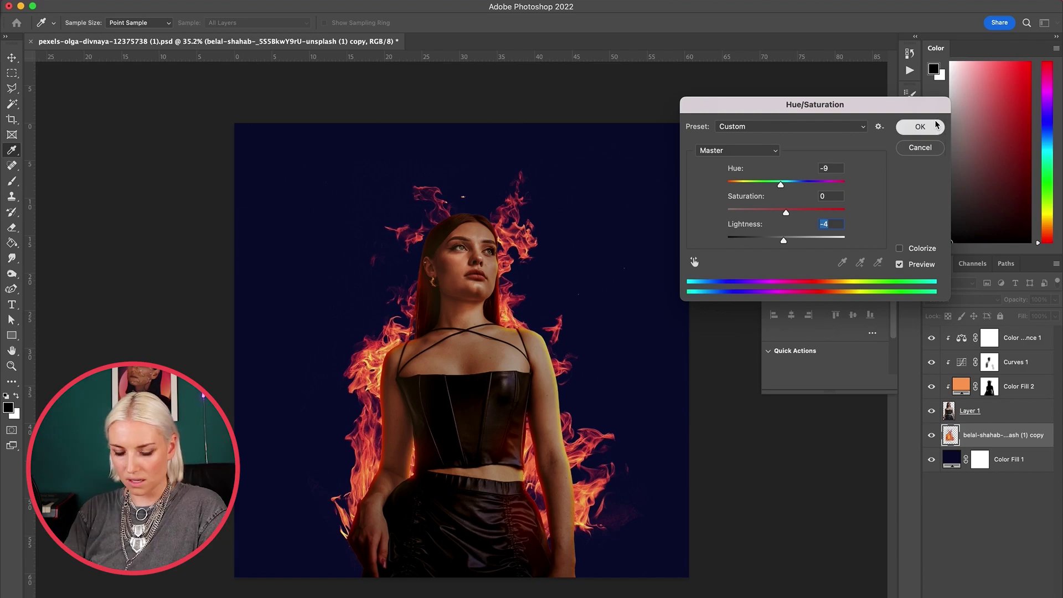
key("b")
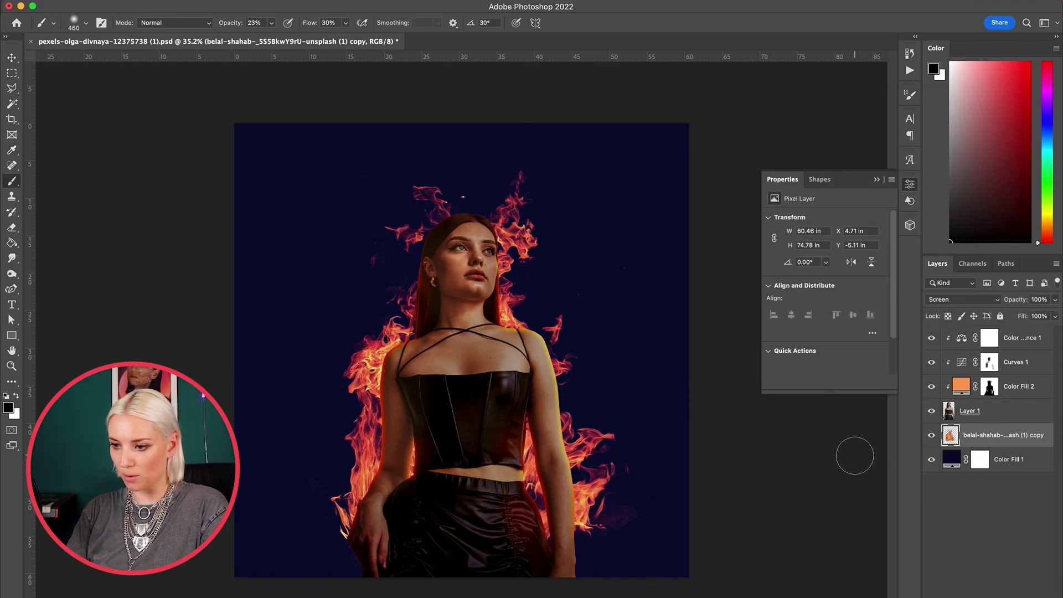
Try changing the red level of the shadows in the Color Balance adjustment, and undo the changes
left_click(961, 339)
left_click(813, 219)
left_click(812, 209)
left_click_drag(834, 243, 837, 244)
key("super+z")
key("super+z")
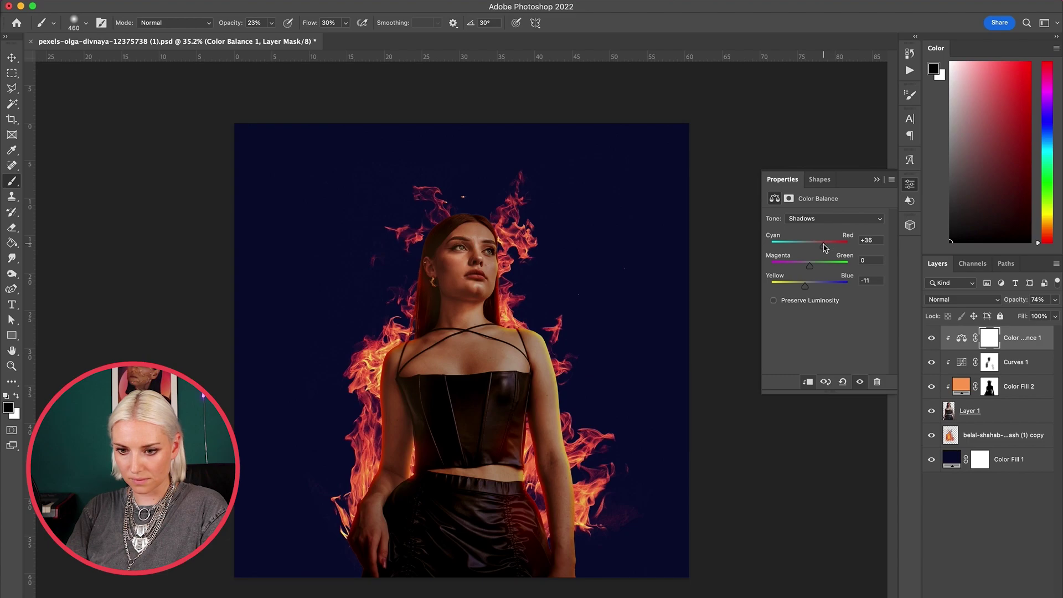
Deepen the woman's shadows in the Curves 1 adjustment, setting the midtone point to input 145 and output 75
left_click(961, 362)
mouse_move(797, 337)
left_mouse_down()
mouse_move(772, 337)
mouse_move(792, 328)
left_mouse_up()
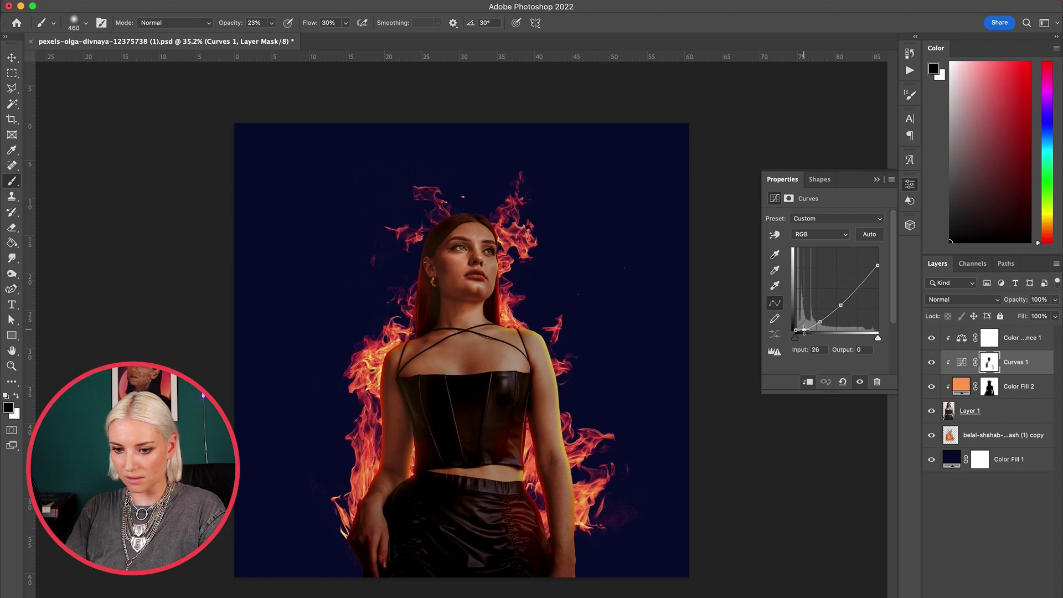
left_click_drag(819, 322, 843, 309)
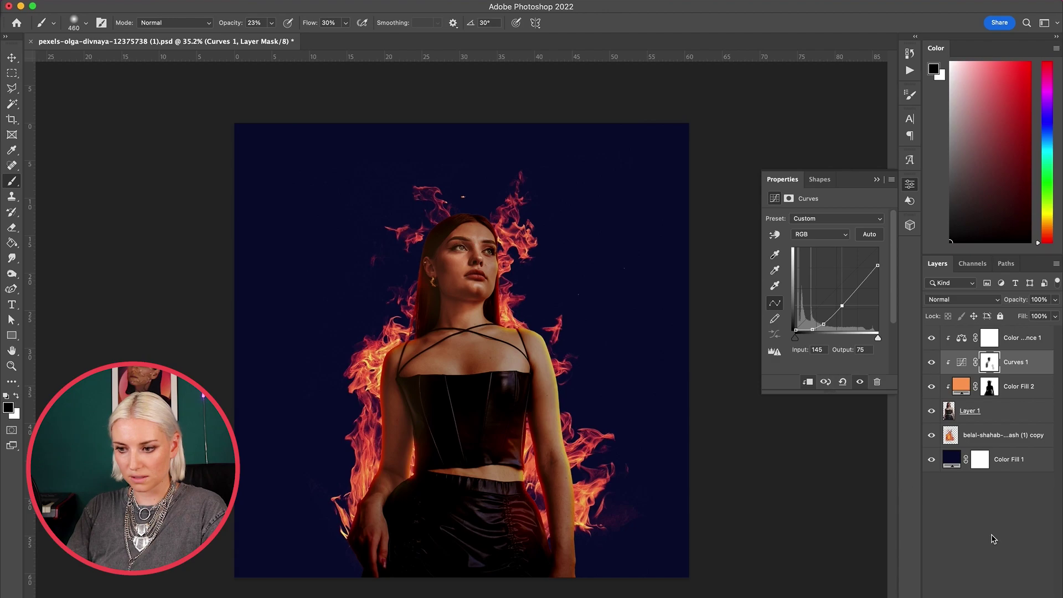
Recolor the Color Fill 2 rim light from orange to a redder orange-red by shifting its hue
left_click(1031, 397)
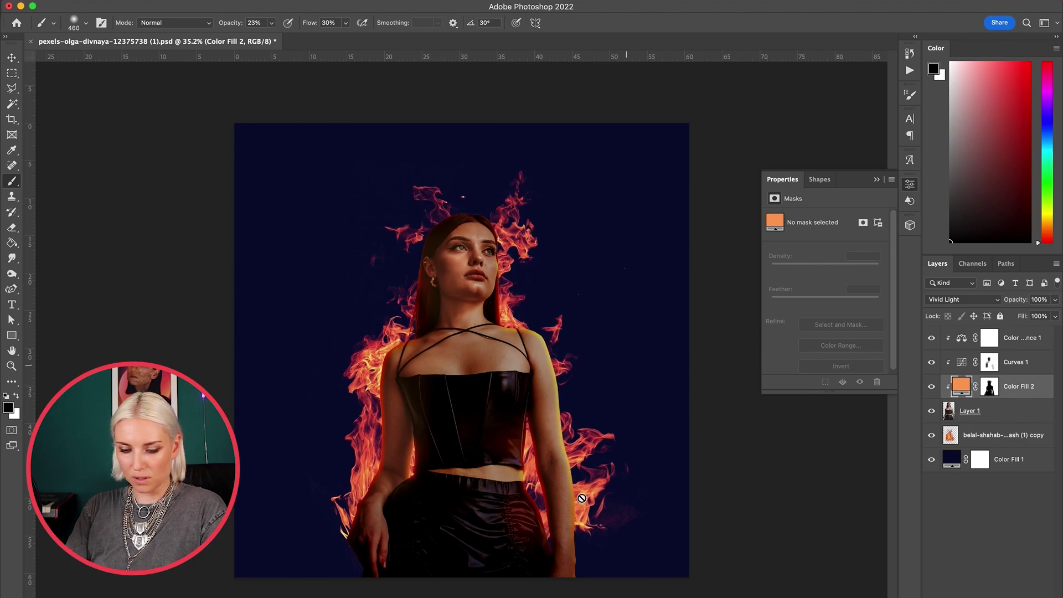
double_click(962, 387)
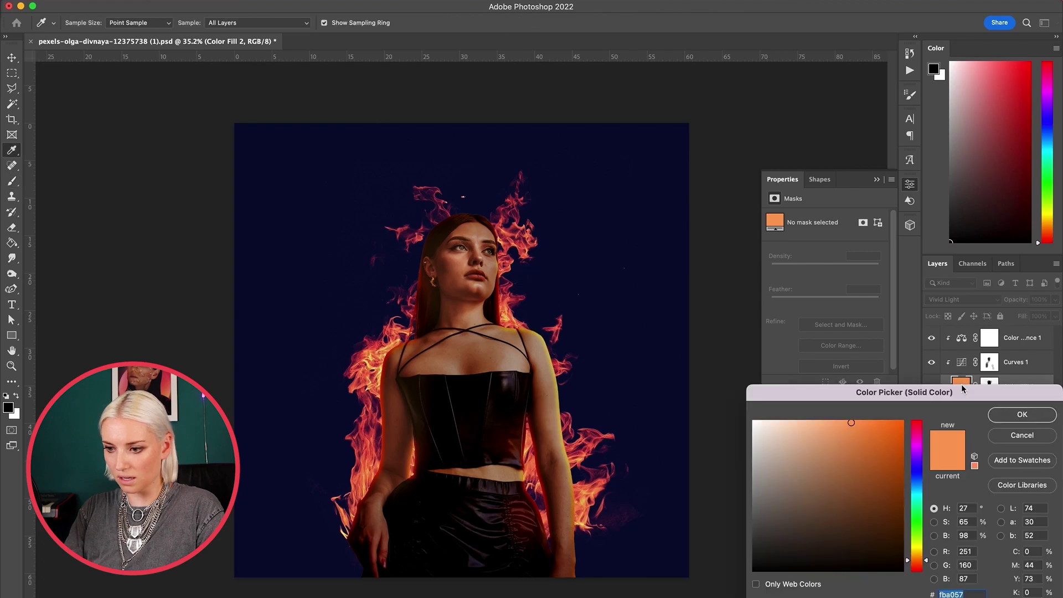
left_click(917, 566)
left_click_drag(917, 567, 917, 569)
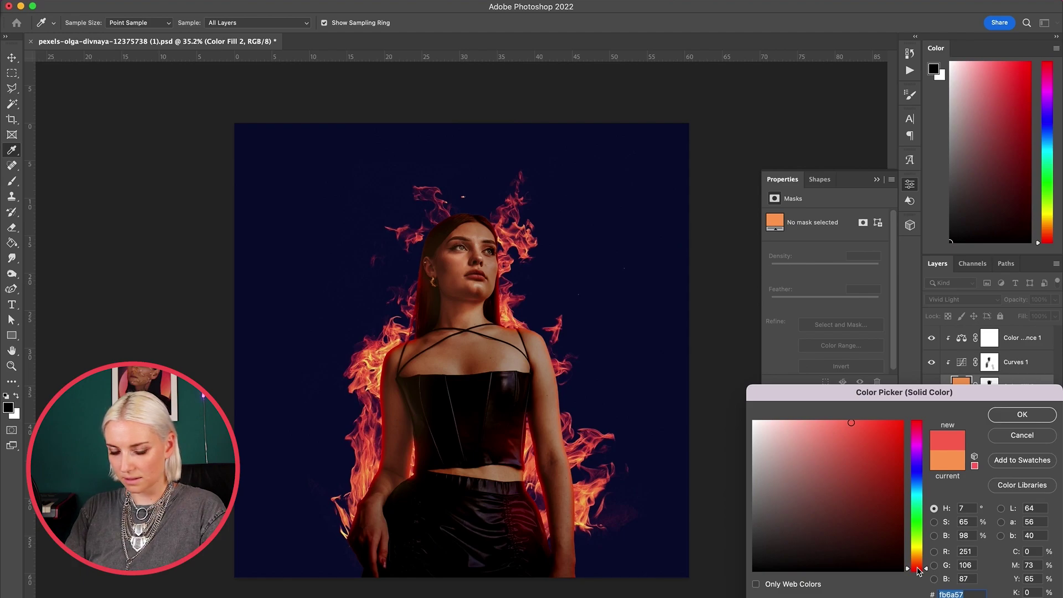
left_click(1021, 414)
scroll(548, 261, "up", 2)
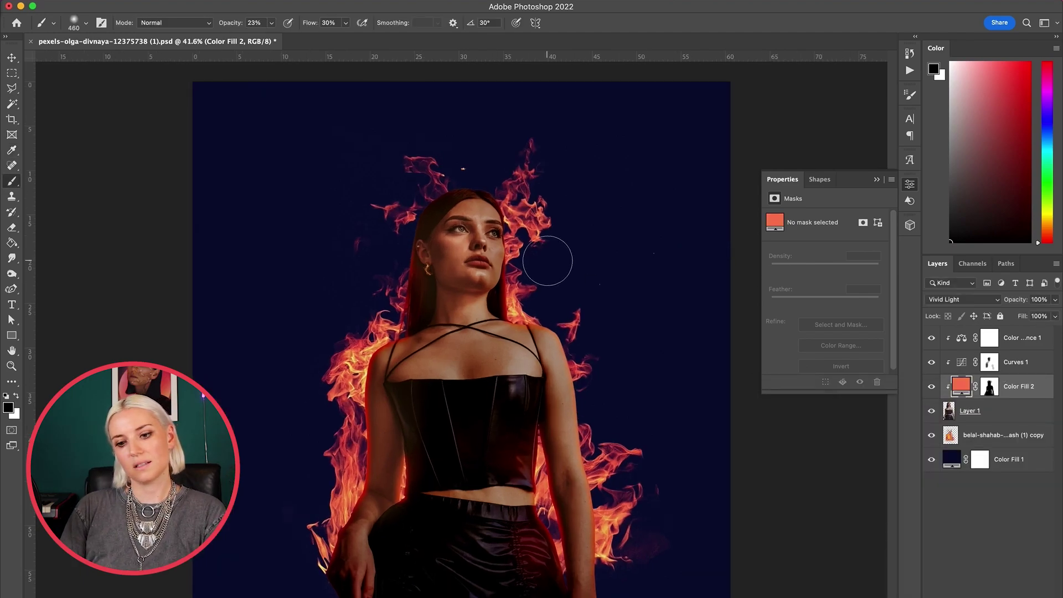
Add a Solid Color fill layer with the color fb7a57 above Color Fill 2
scroll(547, 261, "up", 4)
scroll(548, 261, "up", 3)
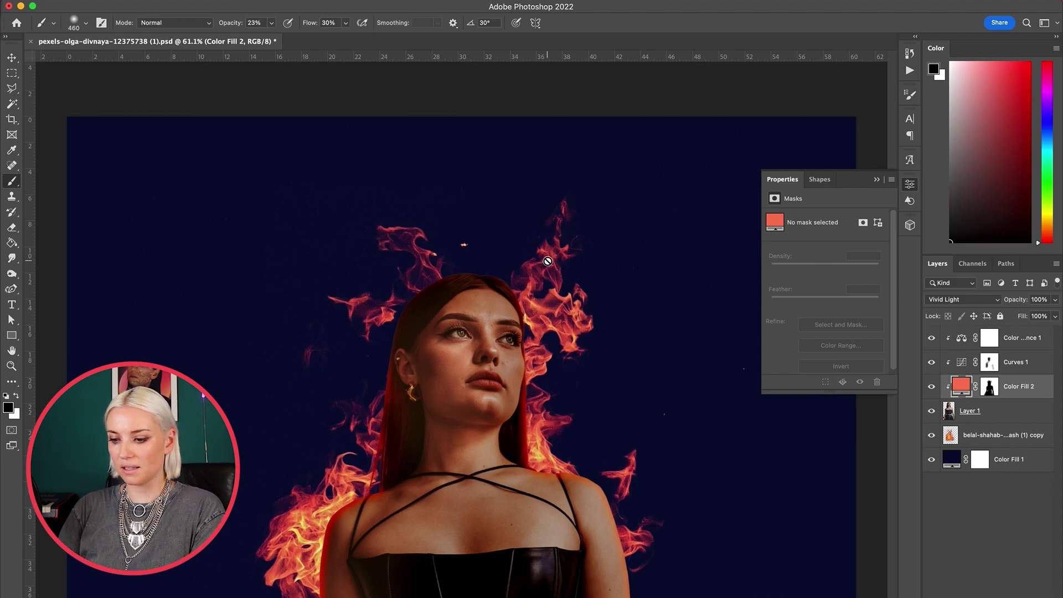
scroll(548, 261, "down", 2)
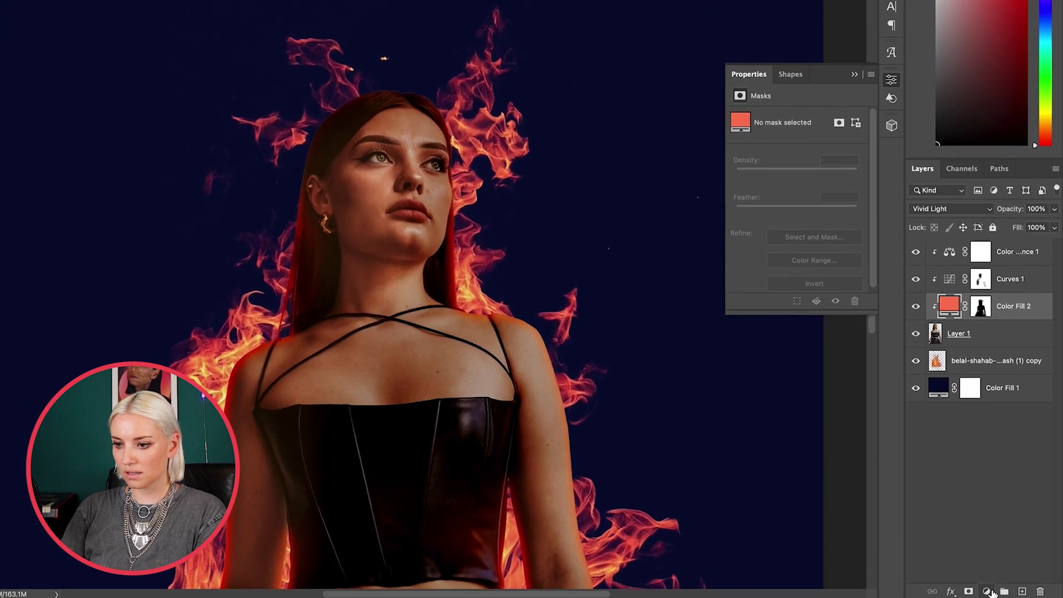
left_click(991, 592)
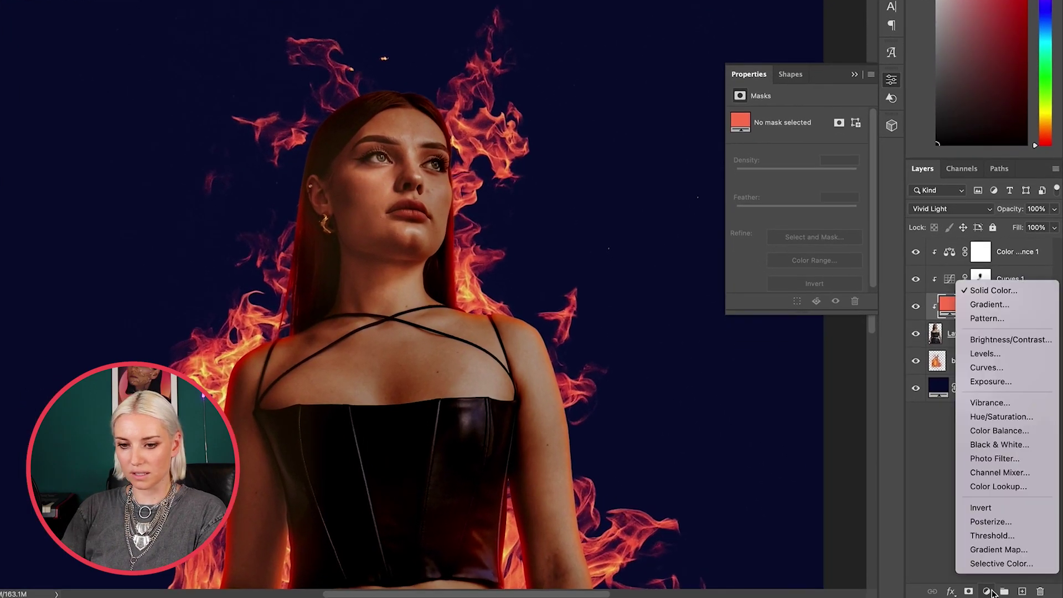
left_click(1004, 287)
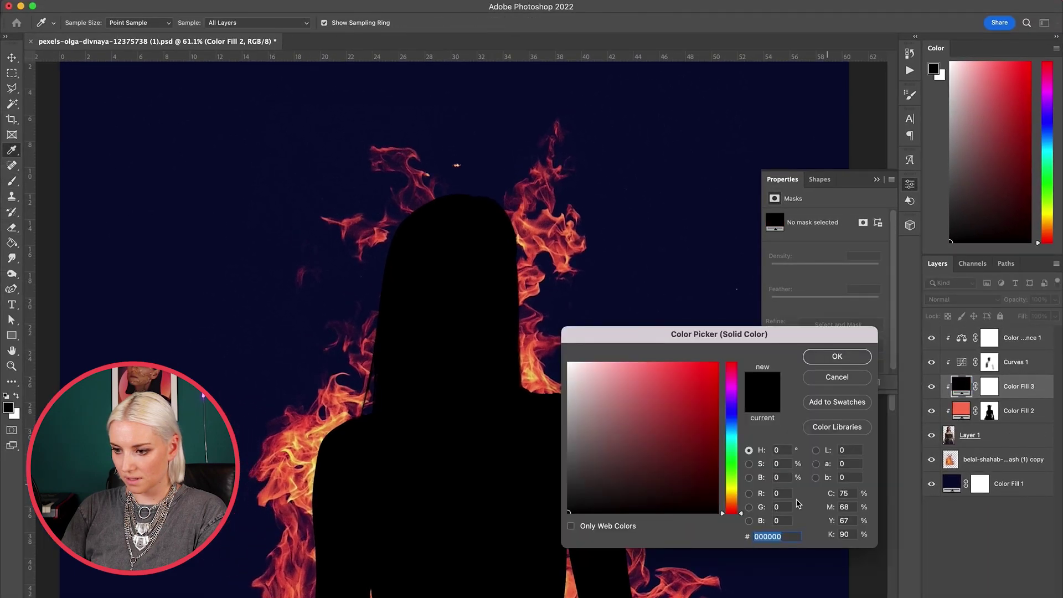
type("fb7a57")
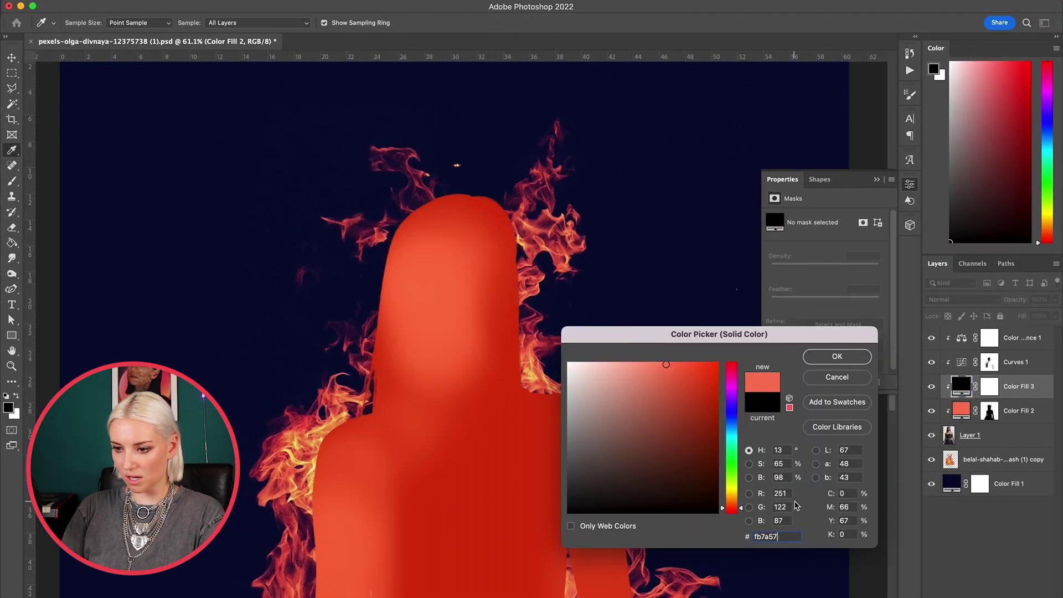
key("Return")
scroll(703, 581, "down", 3)
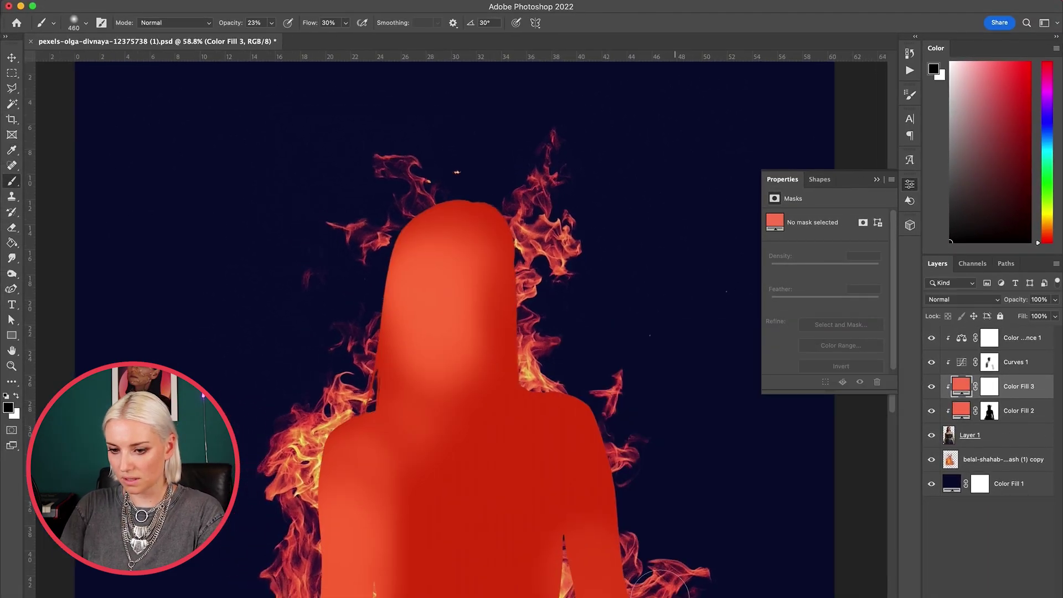
Invert the Color Fill 3 layer mask to black to hide the new orange-red fill
left_click(989, 387)
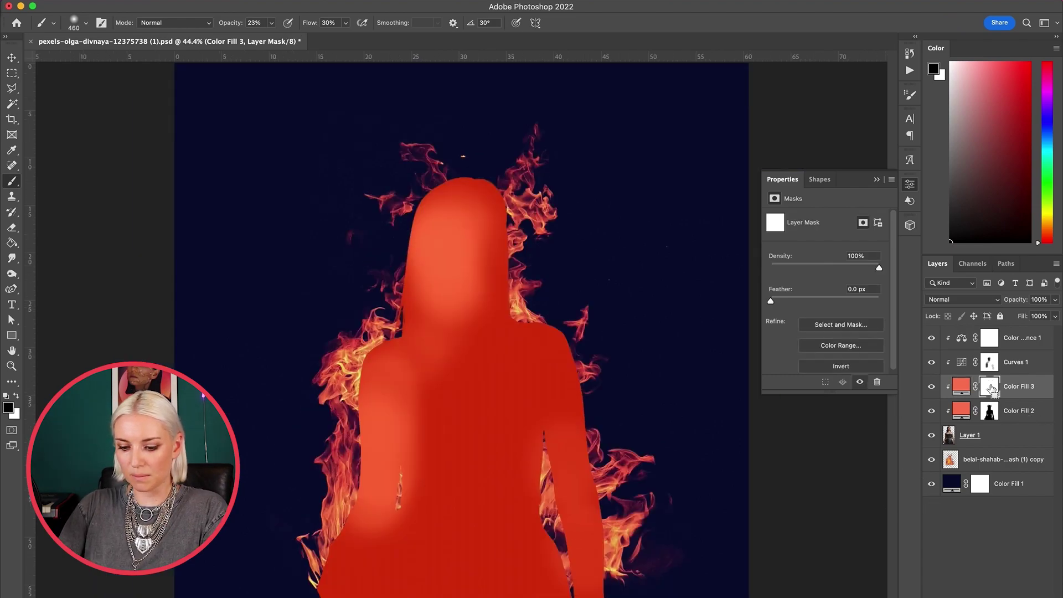
key("super+i")
left_click(1018, 526)
Set up a hard 33 px brush with 100% hardness and 100% opacity for the Color Fill 3 mask
scroll(501, 254, "up", 10)
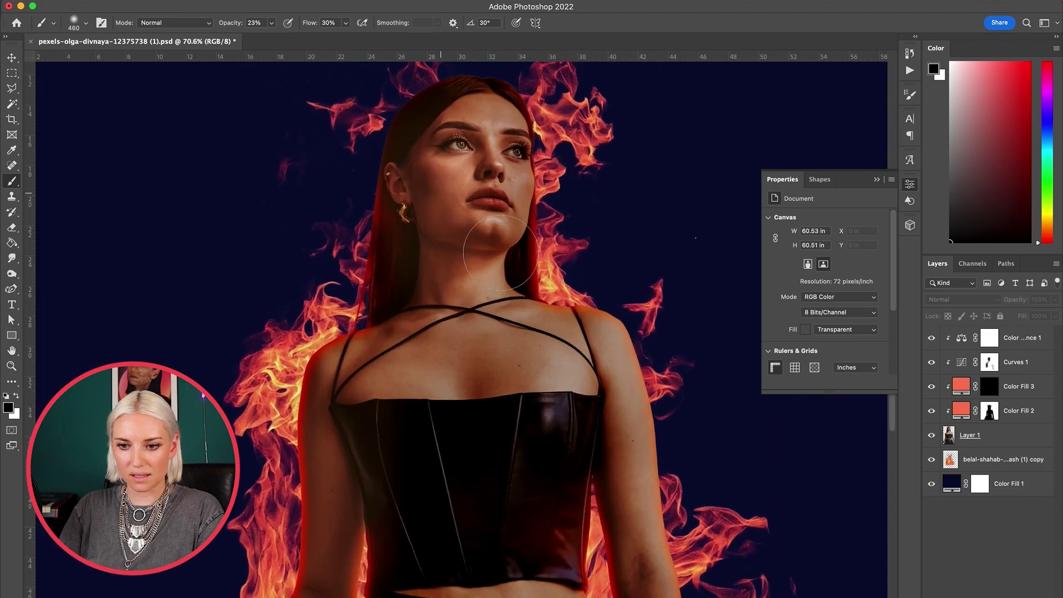
scroll(501, 253, "up", 2)
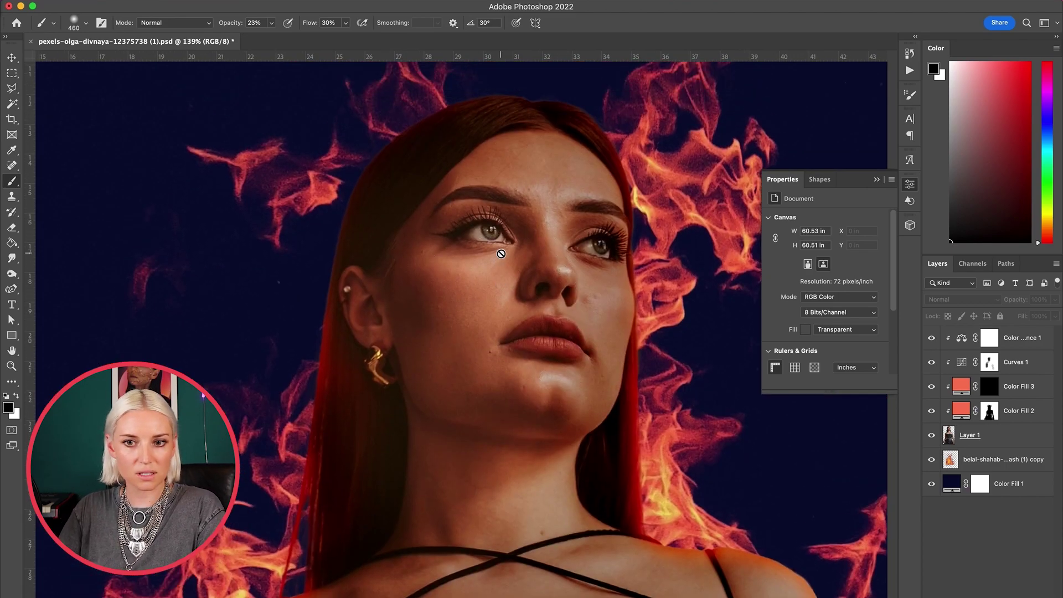
right_click(245, 215)
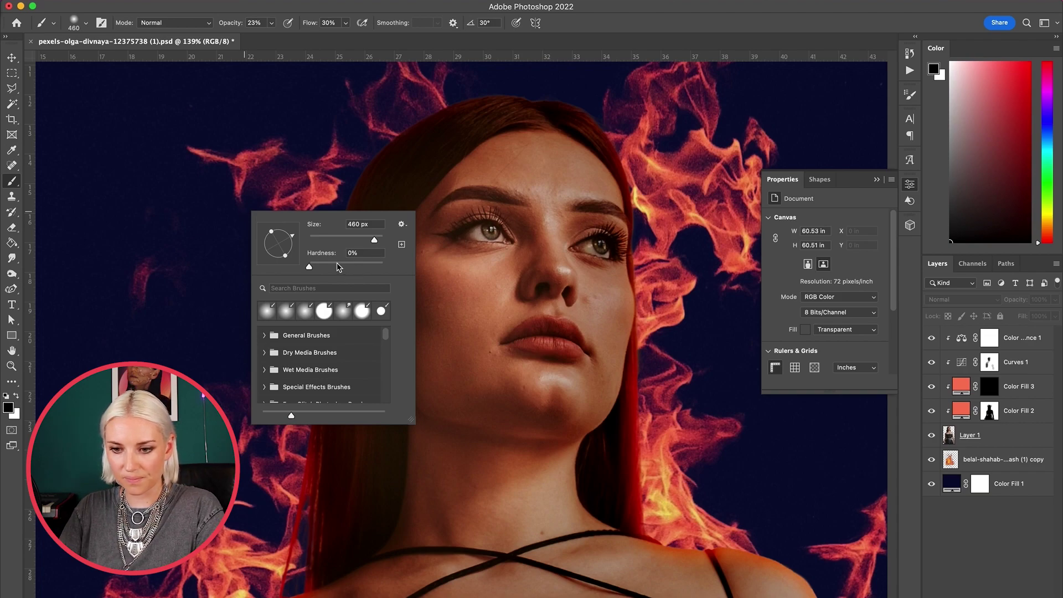
type("65")
key("Return")
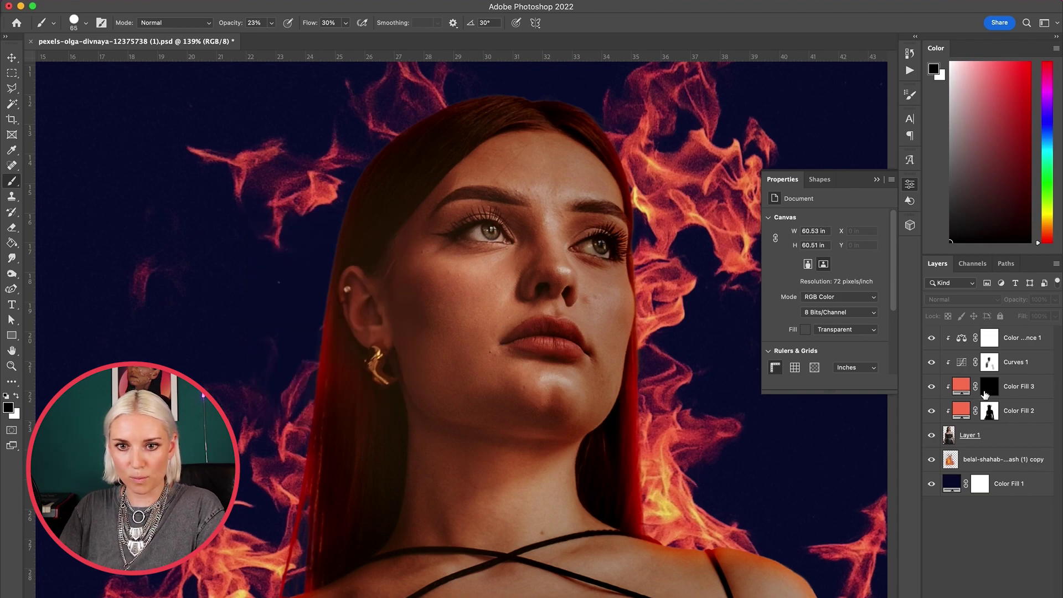
left_click(984, 394)
scroll(415, 373, "up", 4)
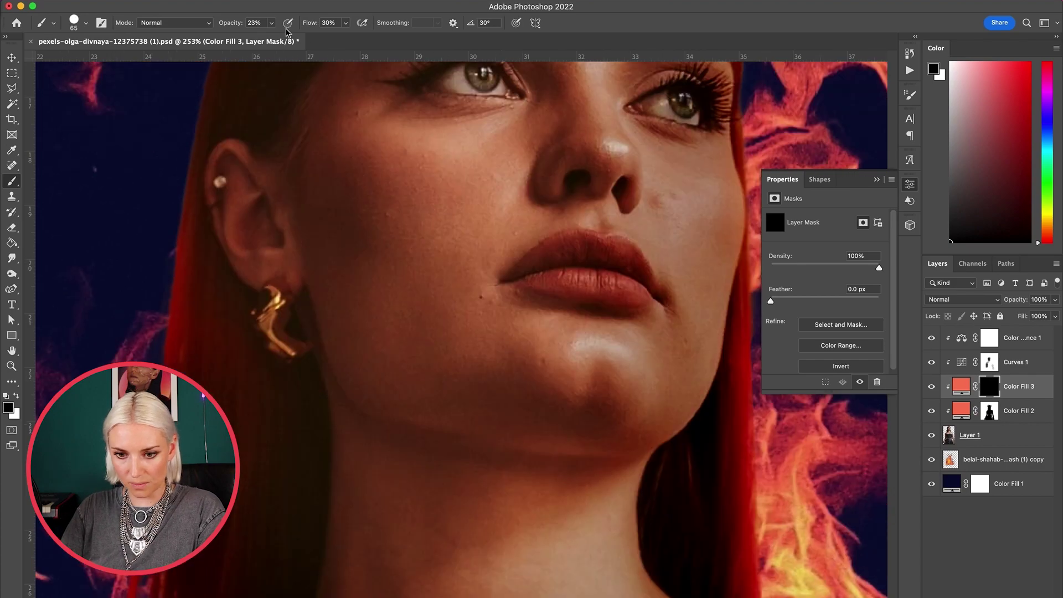
left_click(273, 23)
left_click_drag(274, 38, 407, 45)
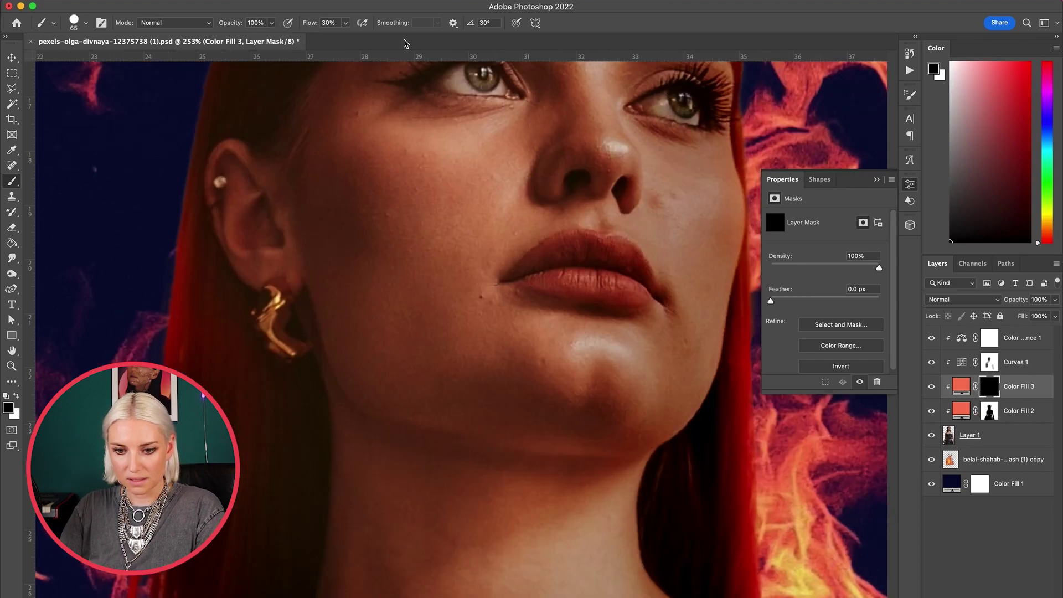
right_click(353, 331)
left_click(430, 356)
key("Return")
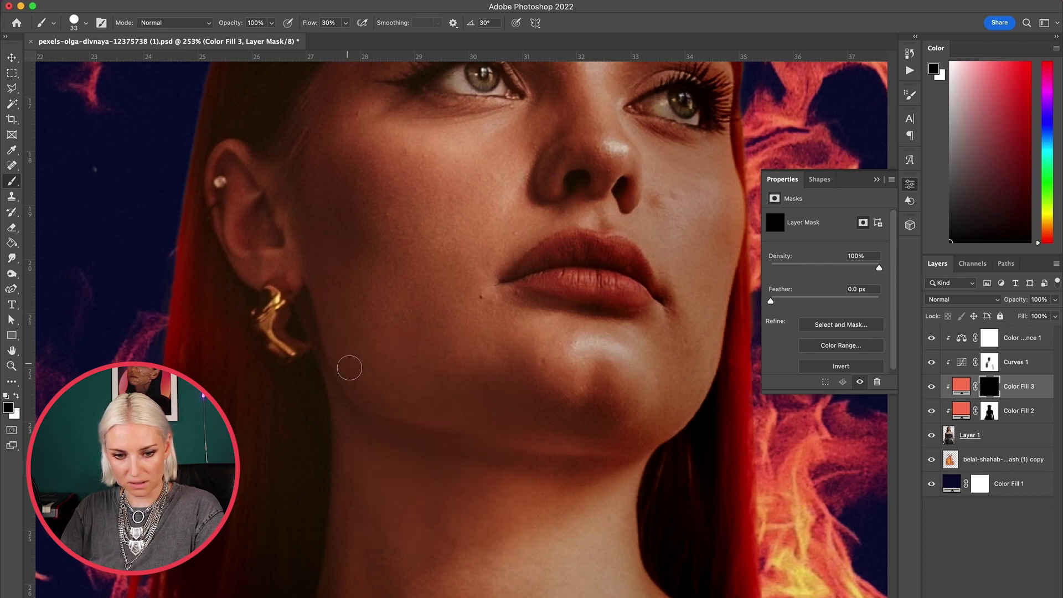
Paint white strokes on the Color Fill 3 mask along the jawline from below the ear and around the chin
key("x")
mouse_move(332, 321)
left_mouse_down()
mouse_move(350, 379)
mouse_move(388, 407)
mouse_move(492, 426)
left_mouse_up()
mouse_move(390, 402)
left_mouse_down()
mouse_move(483, 423)
mouse_move(381, 402)
mouse_move(360, 370)
left_mouse_up()
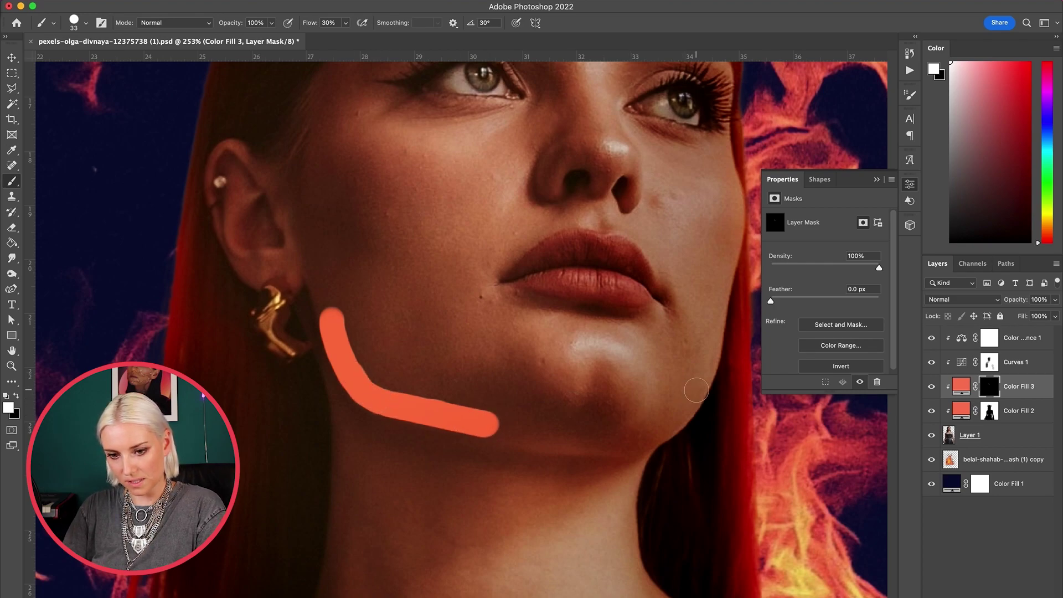
left_click_drag(618, 445, 695, 389)
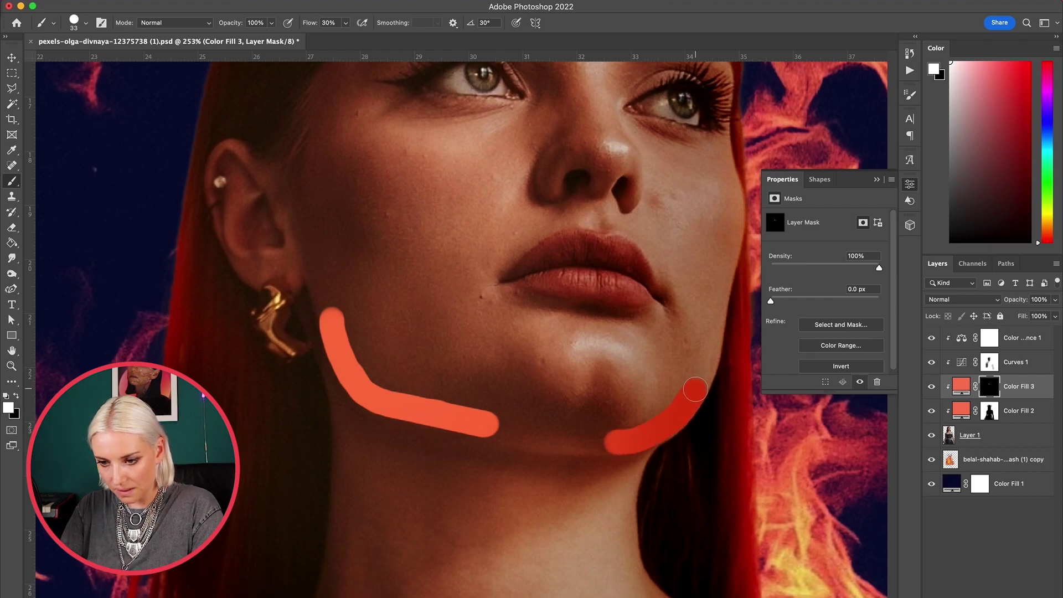
mouse_move(313, 364)
left_mouse_down()
mouse_move(324, 299)
mouse_move(349, 376)
mouse_move(319, 277)
left_mouse_up()
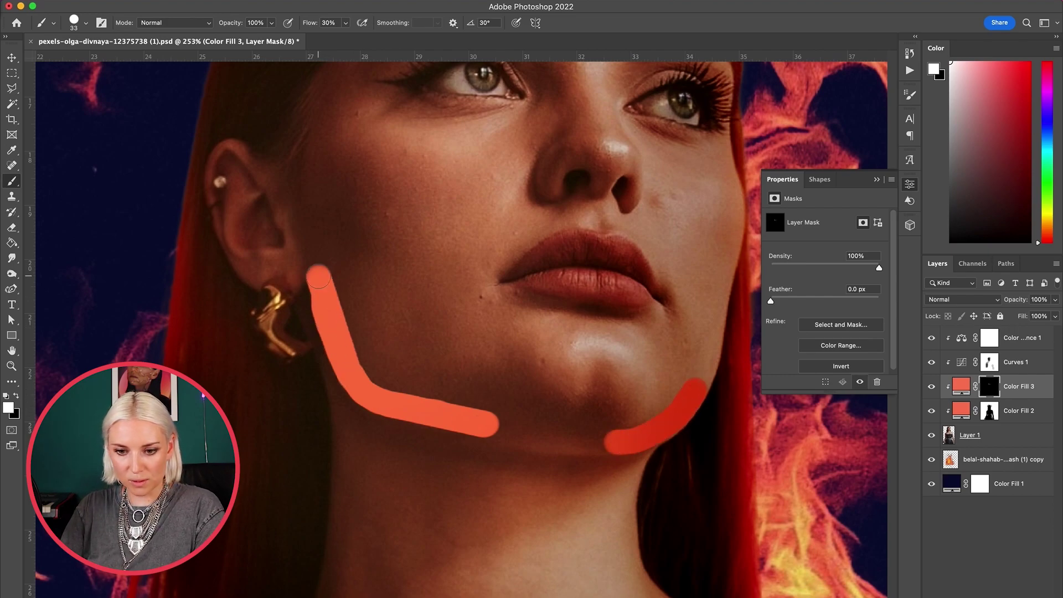
Switch to painting with black and set the brush to 121 px, 0% hardness and 87% opacity
key("x")
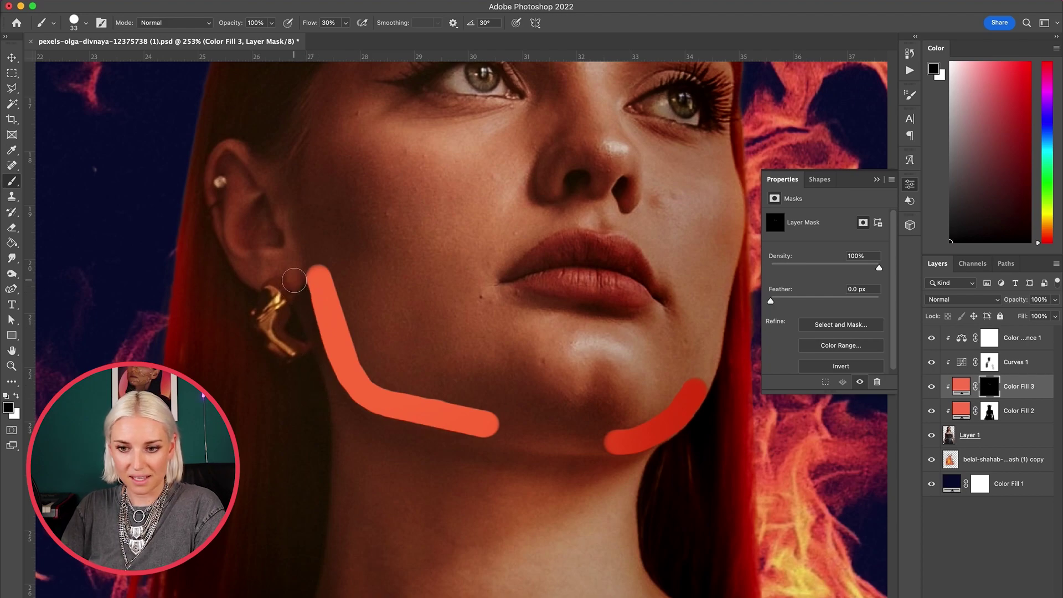
key("super+minus")
right_click(404, 214)
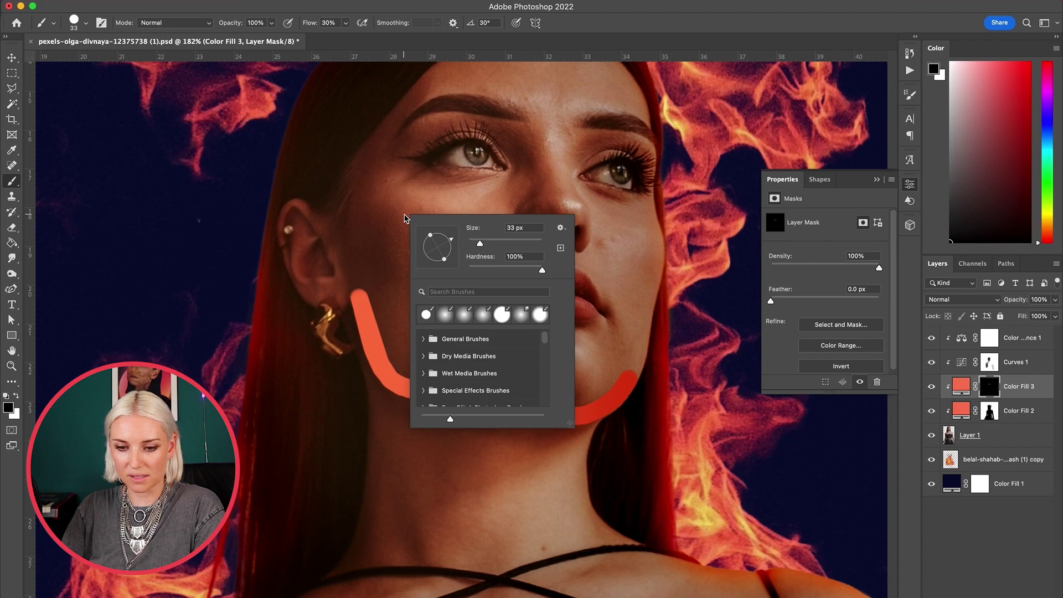
left_click_drag(533, 269, 422, 272)
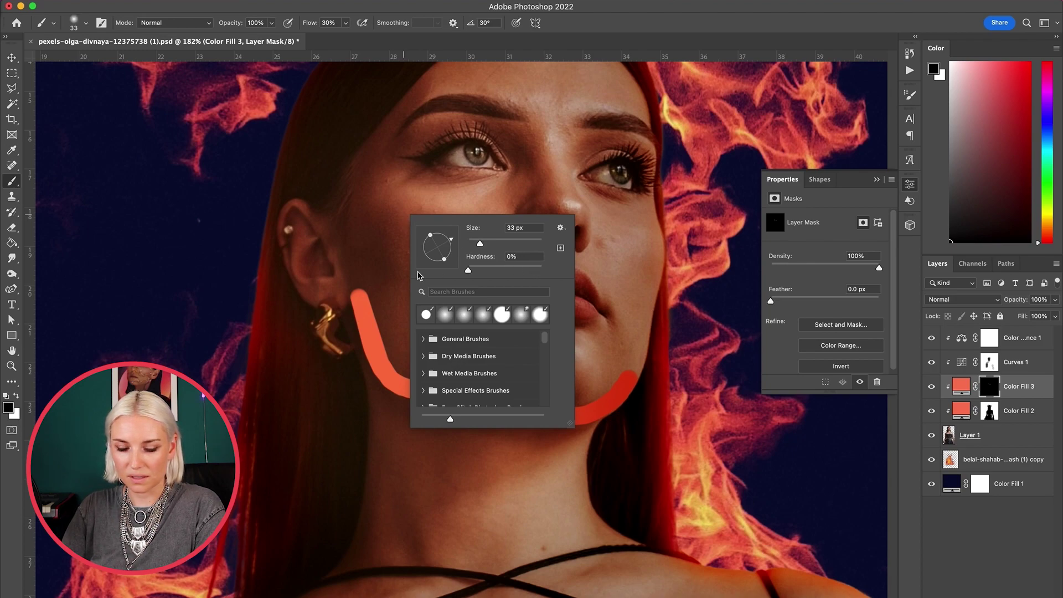
left_click_drag(504, 243, 510, 243)
key("Return")
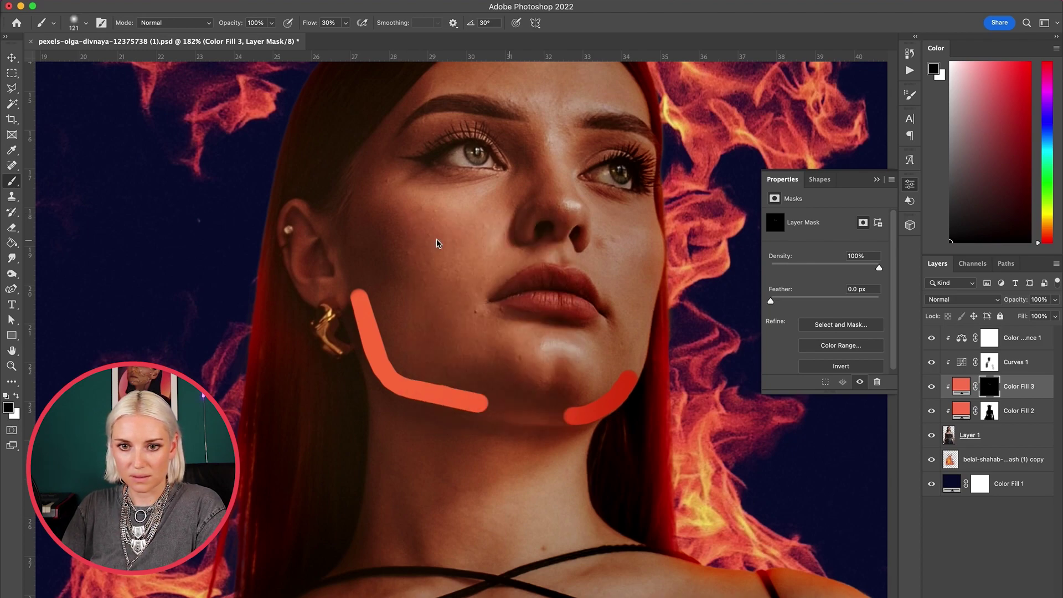
left_click(271, 23)
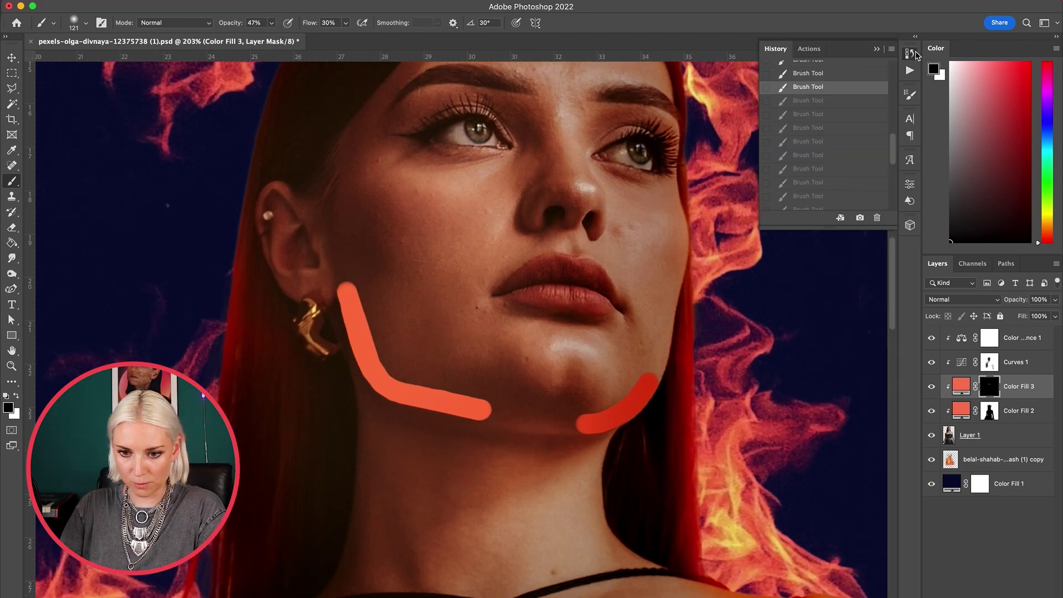
left_click(913, 54)
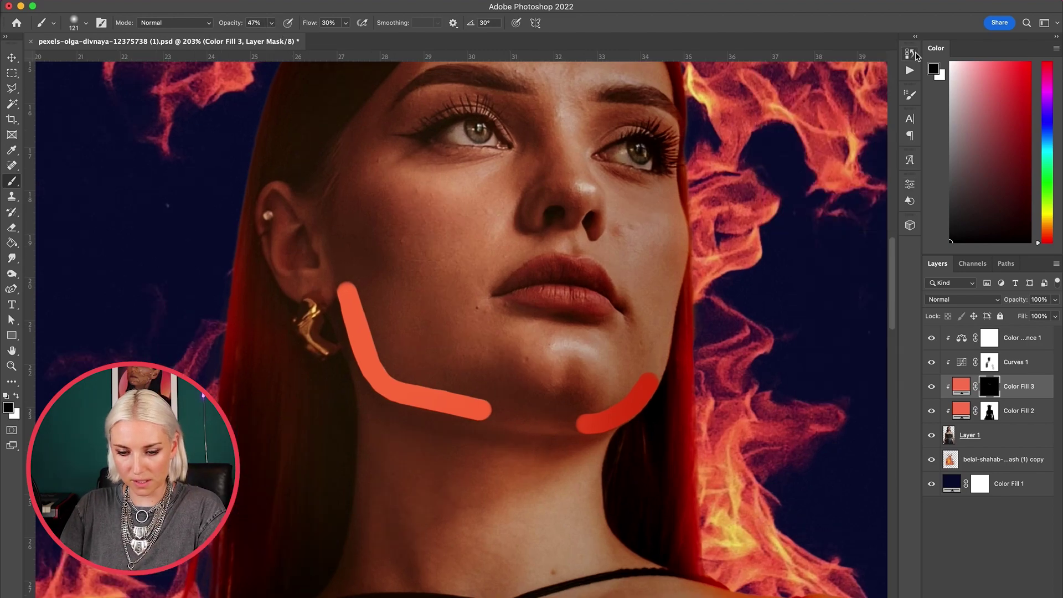
left_click(271, 23)
left_click_drag(290, 35, 293, 37)
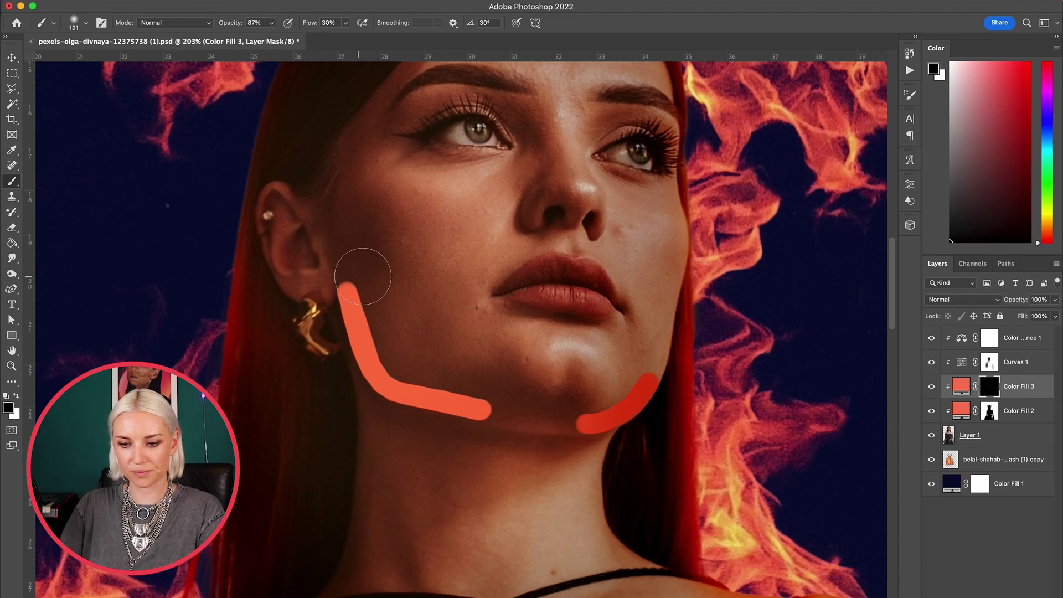
Paint black over the inner side of the jaw and chin strokes to fade them into a thin glowing rim
mouse_move(388, 310)
left_mouse_down()
mouse_move(404, 341)
mouse_move(482, 377)
mouse_move(403, 357)
mouse_move(346, 291)
left_mouse_up()
left_click_drag(493, 410, 451, 371)
scroll(451, 371, "up", 3)
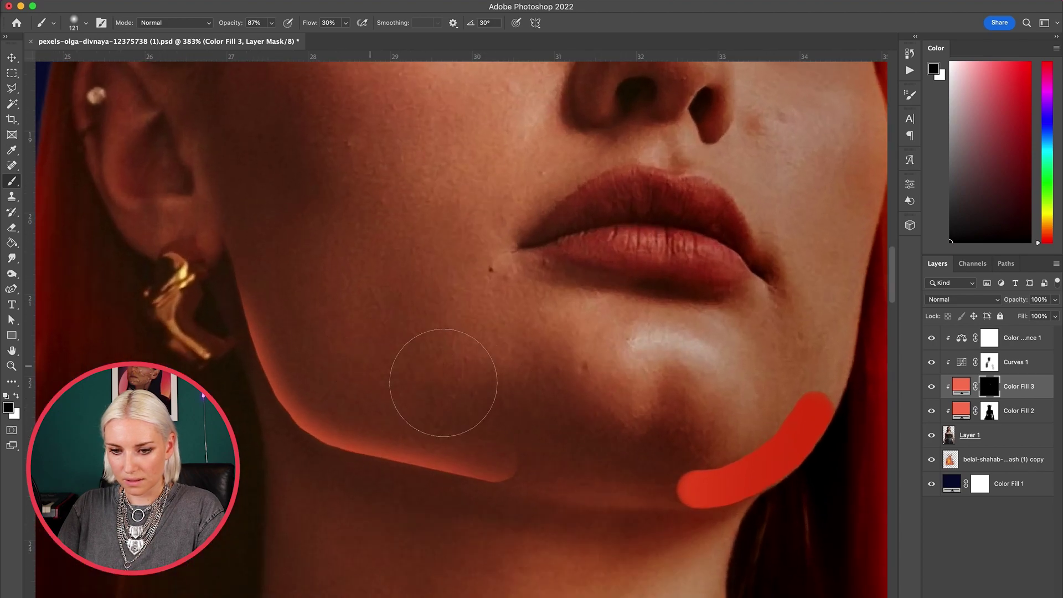
mouse_move(692, 487)
left_mouse_down()
mouse_move(660, 439)
mouse_move(814, 399)
left_mouse_up()
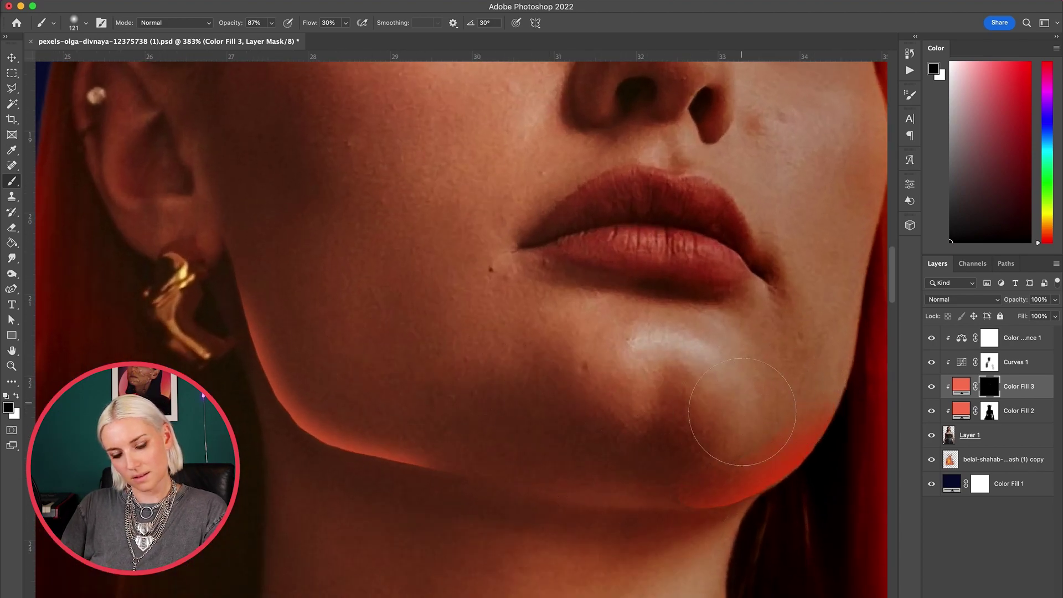
key("super+minus")
key("super+minus")
key("super+minus")
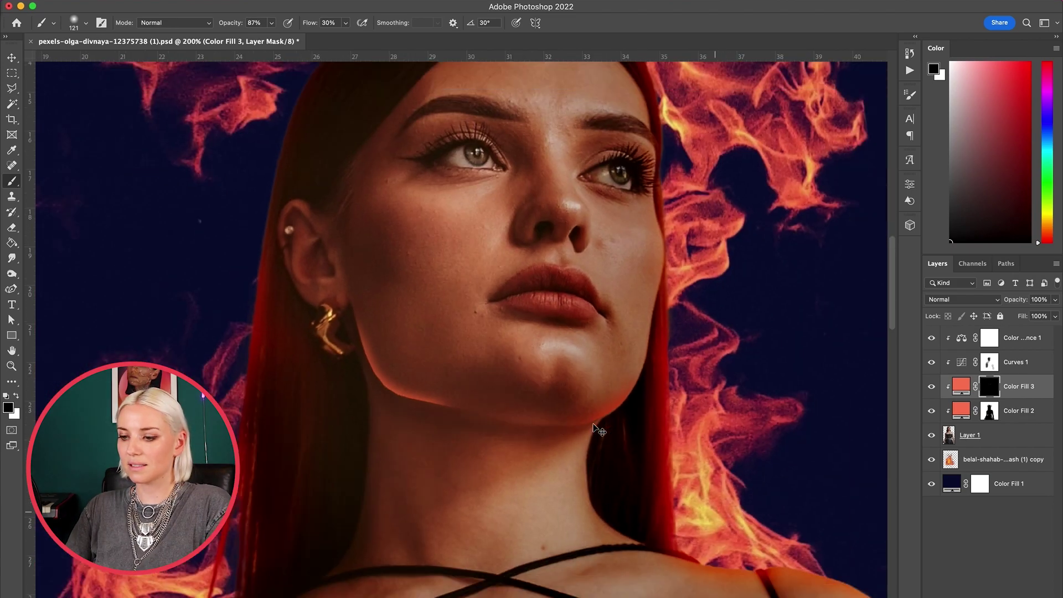
Apply a Gaussian Blur with a small radius to the Color Fill 3 mask to soften the jawline rim glow
key("super+plus")
key("super+plus")
key("super+plus")
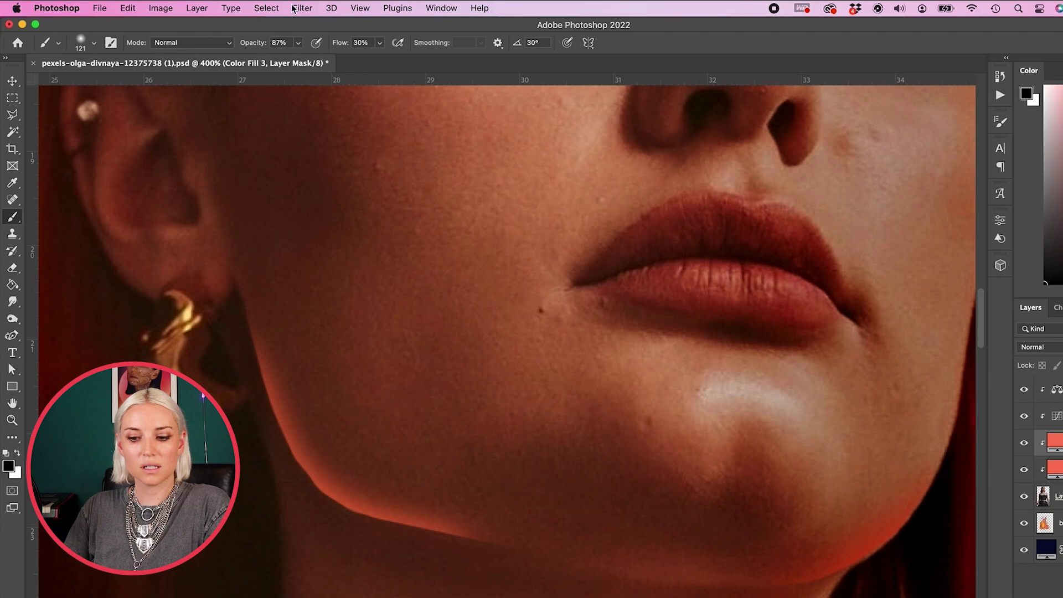
left_click(294, 8)
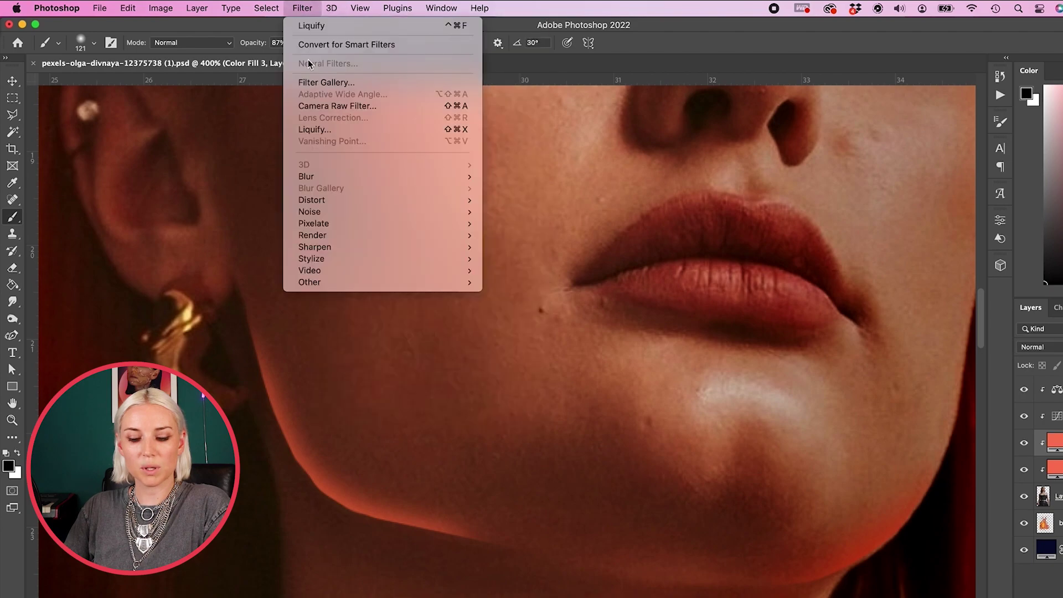
mouse_move(336, 176)
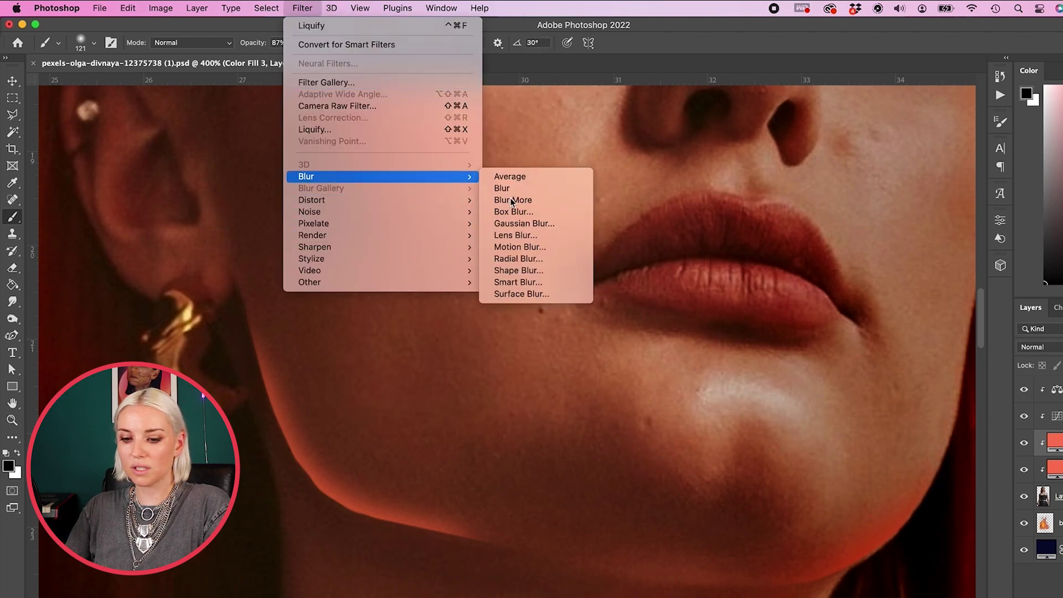
left_click(521, 223)
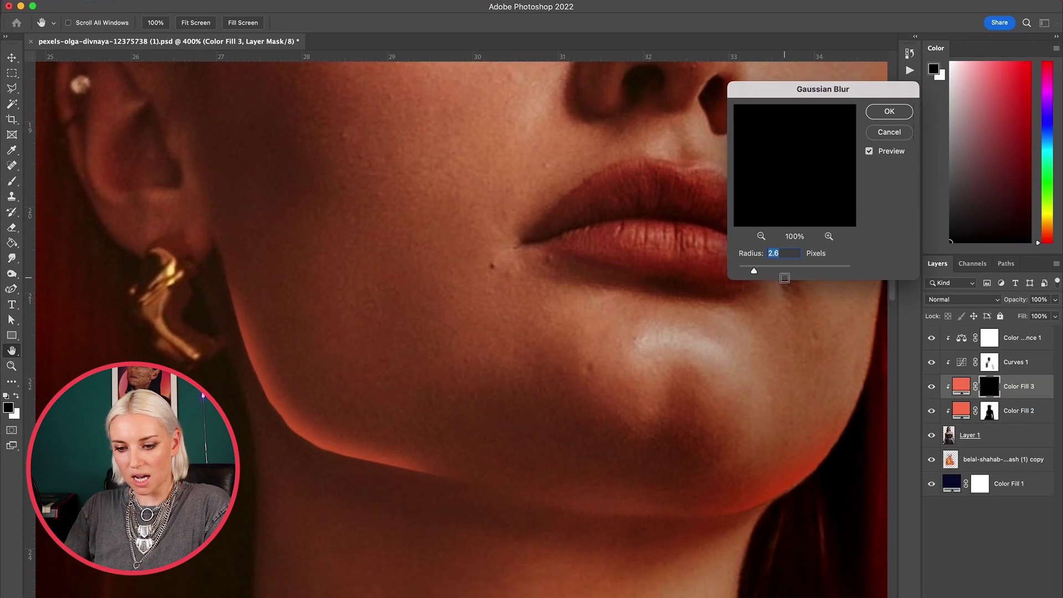
left_click_drag(756, 269, 754, 269)
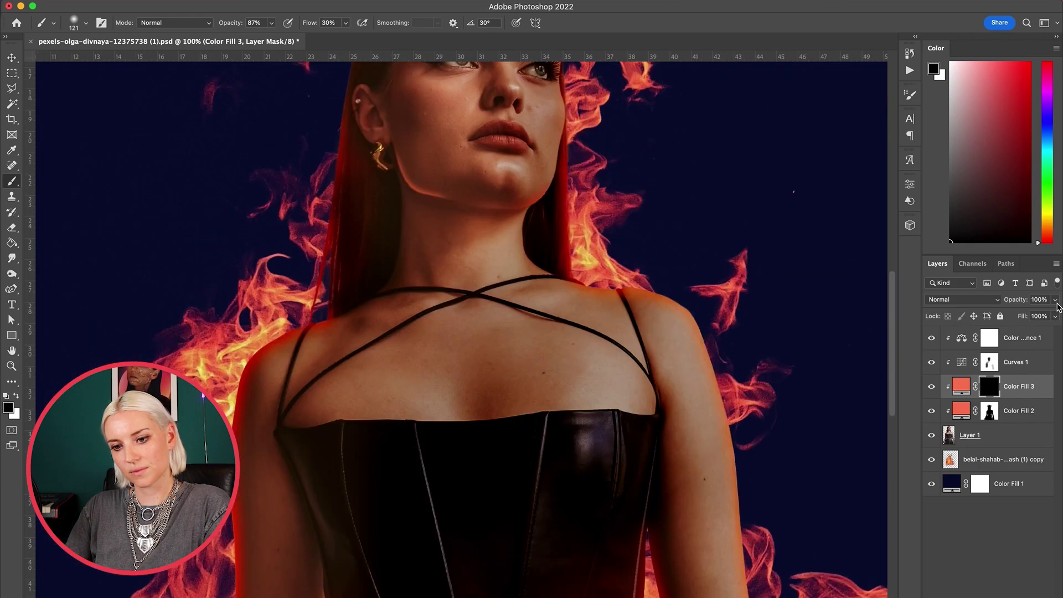
Lower the opacity of the Color Fill 3 layer to 55%
left_click_drag(1054, 299, 1039, 316)
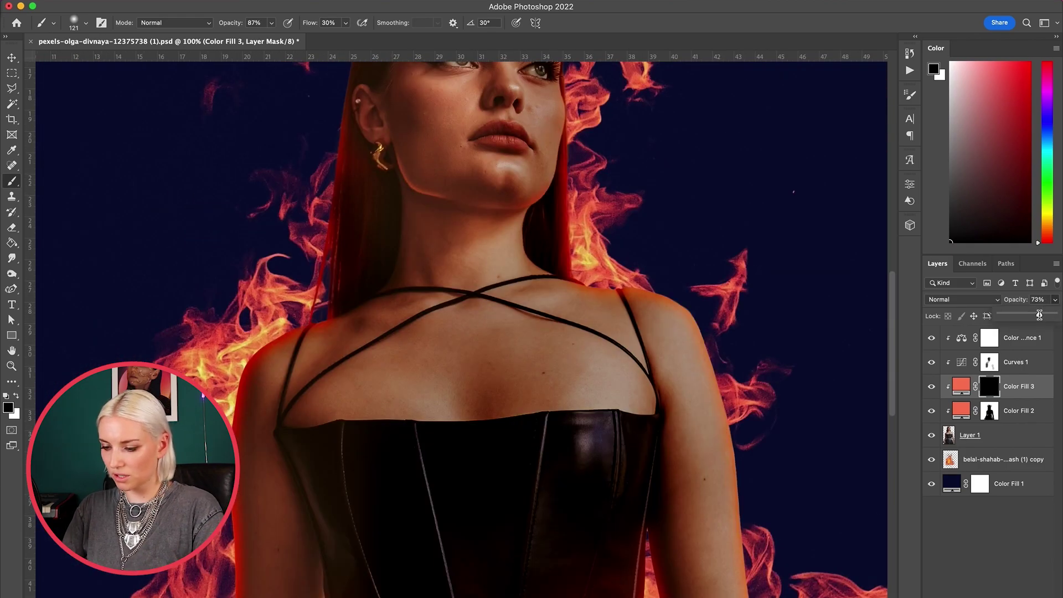
key("super+minus")
key("super+minus")
key("super+minus")
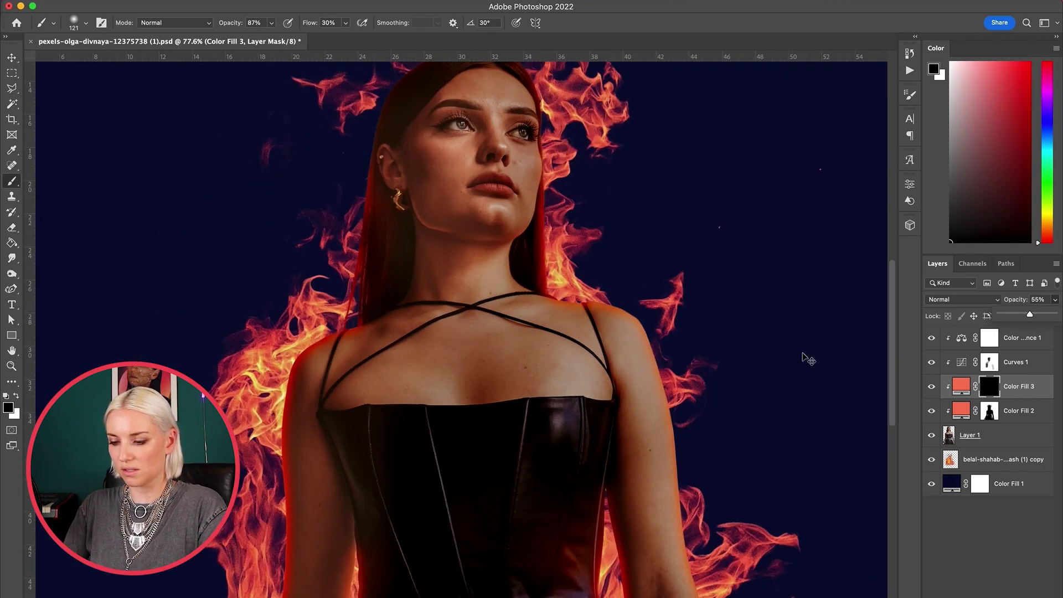
key("super+plus")
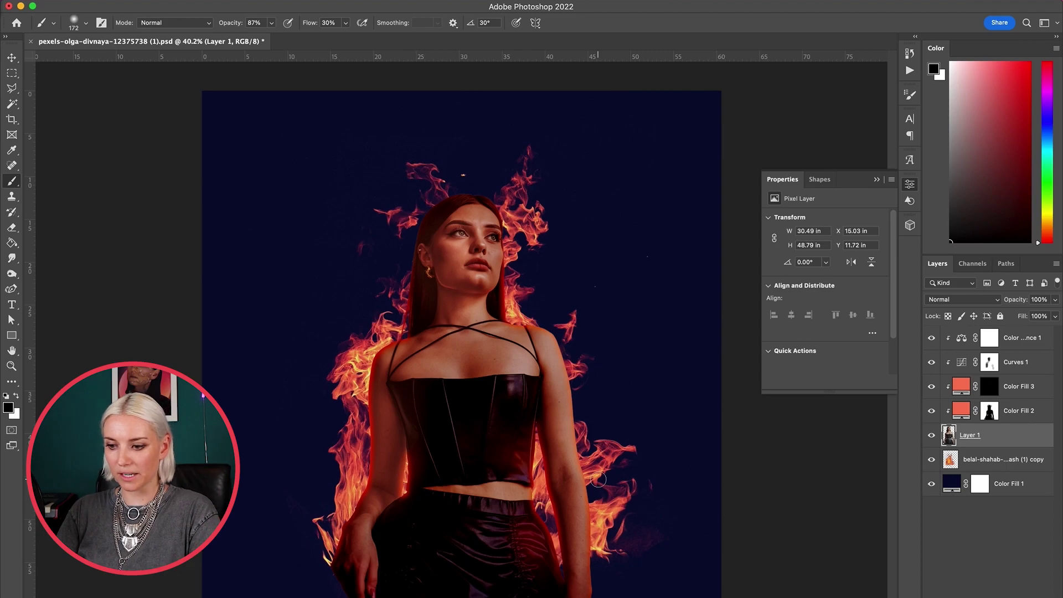
Duplicate the flames layer and place the copy at the top of the layer stack, above the Color Balance layer
left_click(1014, 466)
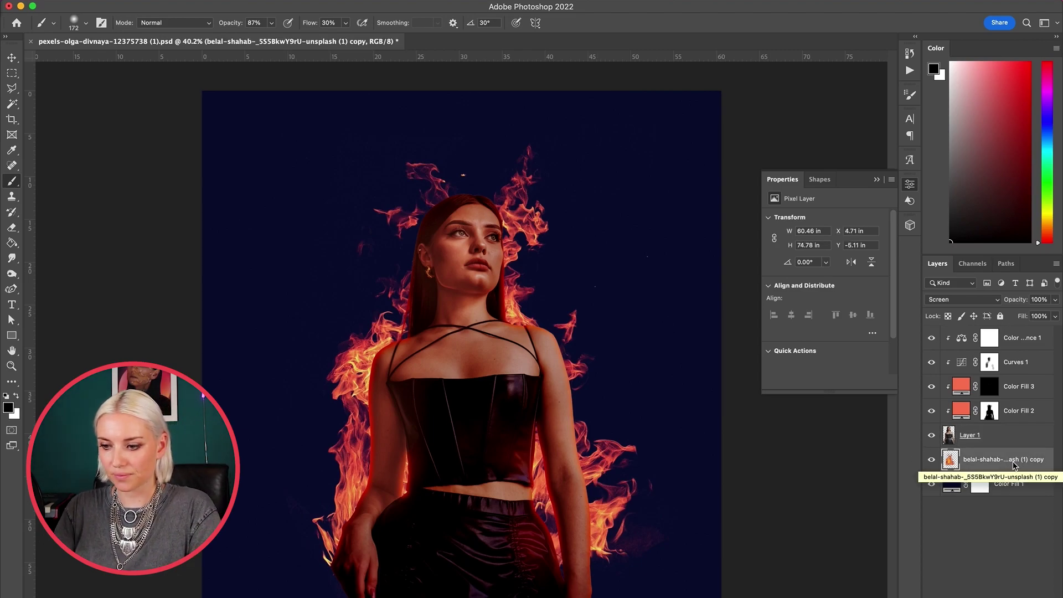
key("super+j")
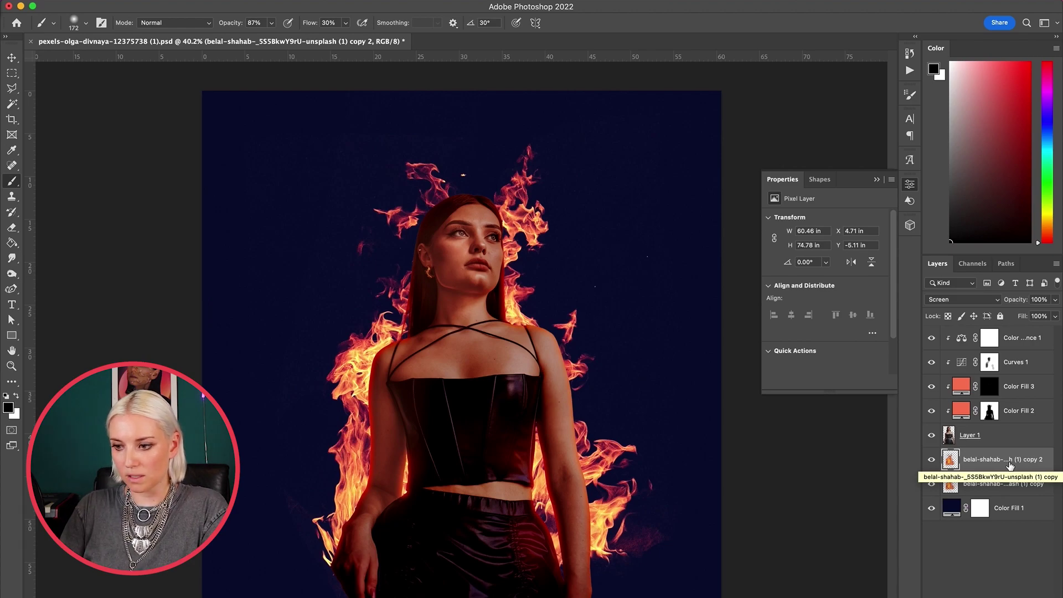
left_click_drag(1009, 466, 1000, 332)
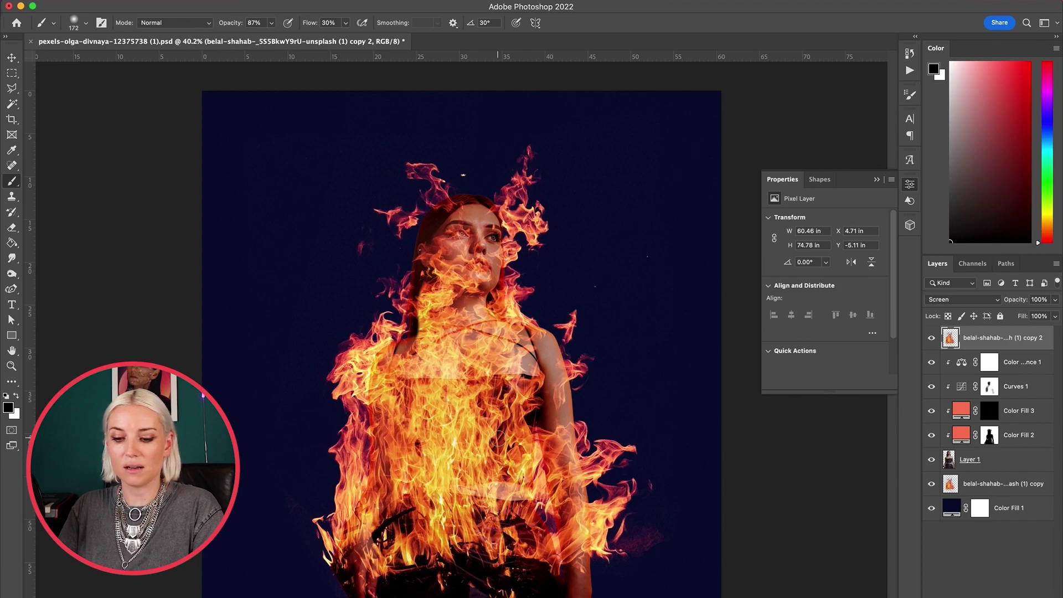
key("super+0")
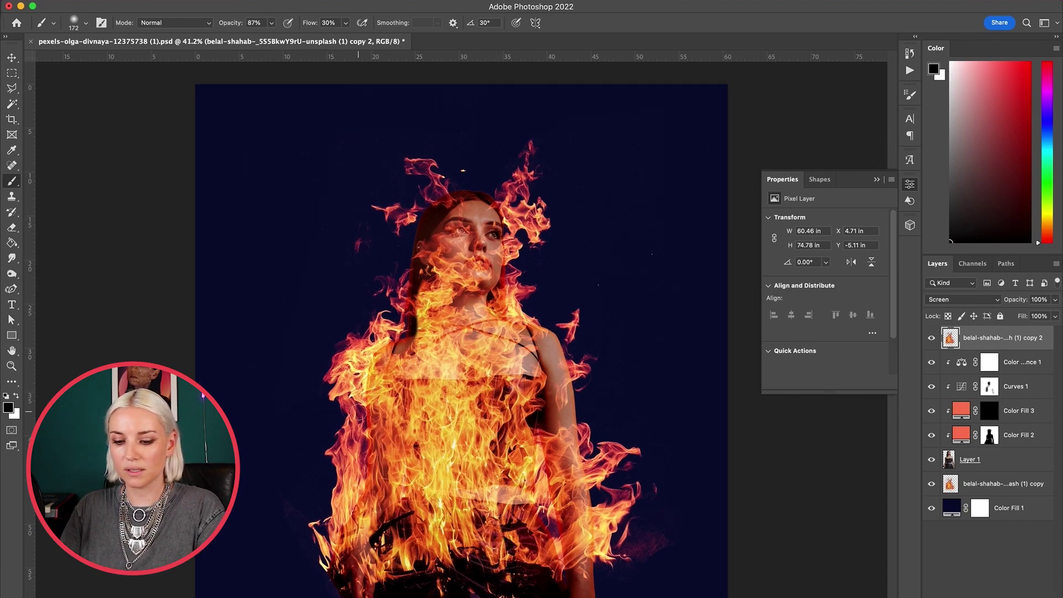
scroll(355, 412, "down", 1)
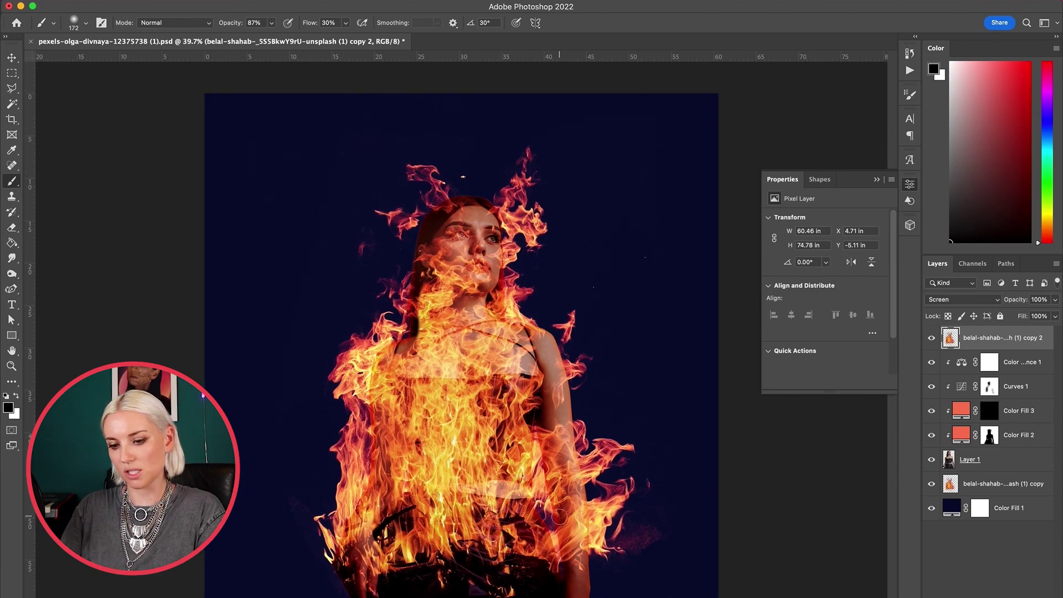
Move the top flames copy down so its fire covers the woman's hips and the forearm beside the outer flames
key("v")
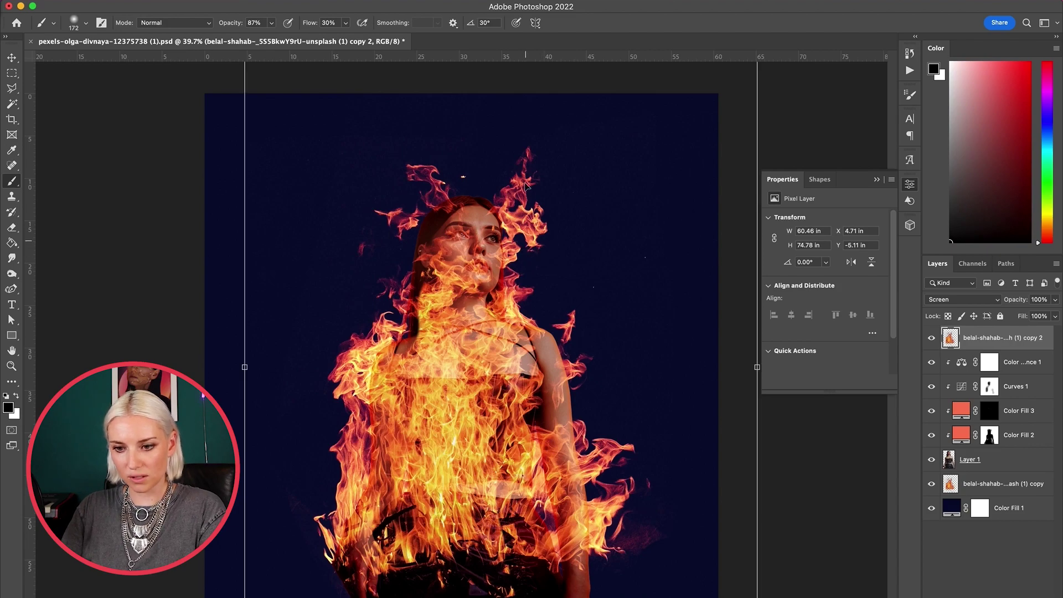
left_click(519, 220)
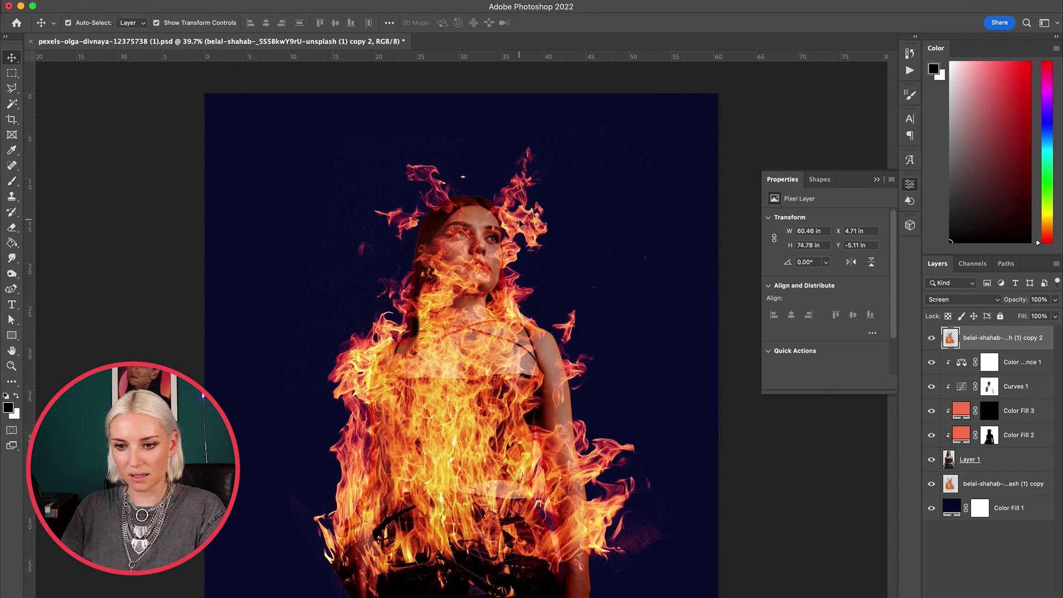
left_click_drag(520, 240, 584, 535)
key("super+t")
left_click_drag(297, 316, 354, 268)
mouse_move(619, 545)
left_mouse_down()
mouse_move(597, 529)
mouse_move(603, 541)
left_mouse_up()
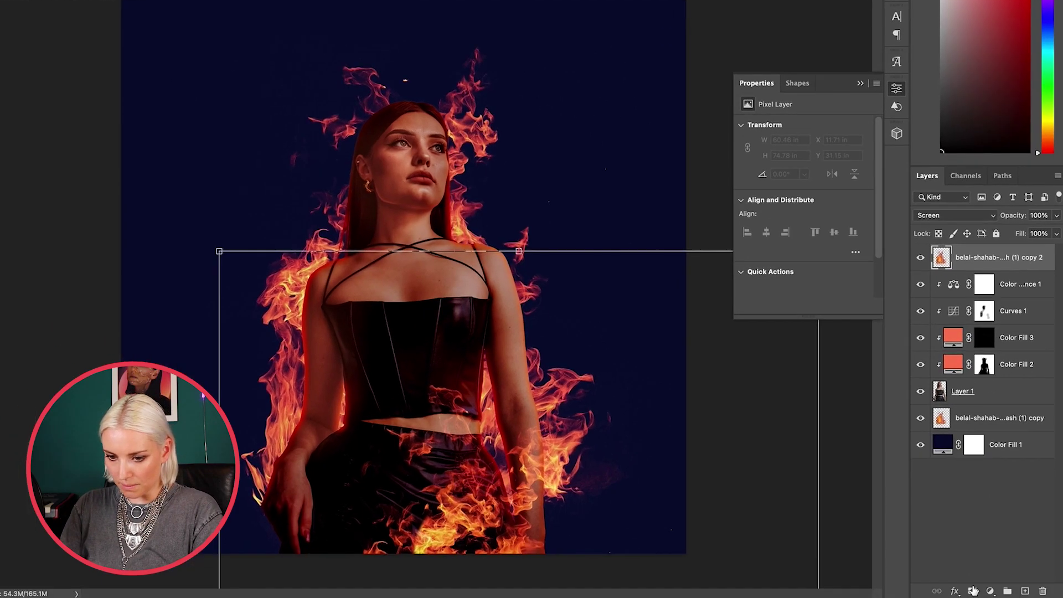
Add a layer mask to the top flames copy and paint black over the fire covering the trousers
left_click(973, 591)
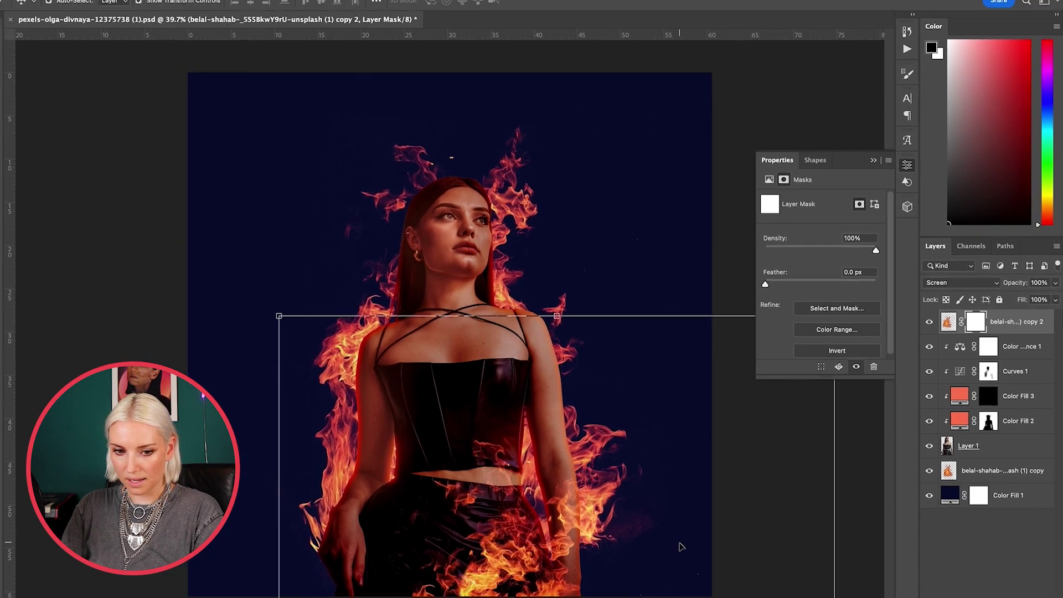
key("b")
right_click(494, 363)
left_click_drag(633, 395, 626, 396)
left_click(439, 508)
mouse_move(490, 564)
left_mouse_down()
mouse_move(521, 591)
mouse_move(496, 551)
left_mouse_up()
scroll(463, 580, "up", 7)
scroll(463, 580, "down", 3)
Mask out the remaining fire on the torso and hips with a soft 143 px black brush, keeping flames wrapped around the forearm
mouse_move(507, 340)
left_mouse_down()
mouse_move(373, 371)
mouse_move(415, 321)
mouse_move(482, 331)
mouse_move(502, 390)
mouse_move(495, 416)
left_mouse_up()
mouse_move(623, 562)
left_mouse_down()
mouse_move(555, 588)
mouse_move(605, 564)
left_mouse_up()
scroll(605, 565, "right", 5)
right_click(360, 495)
left_click_drag(469, 462, 454, 463)
left_click(582, 447)
scroll(390, 492, "down", 3)
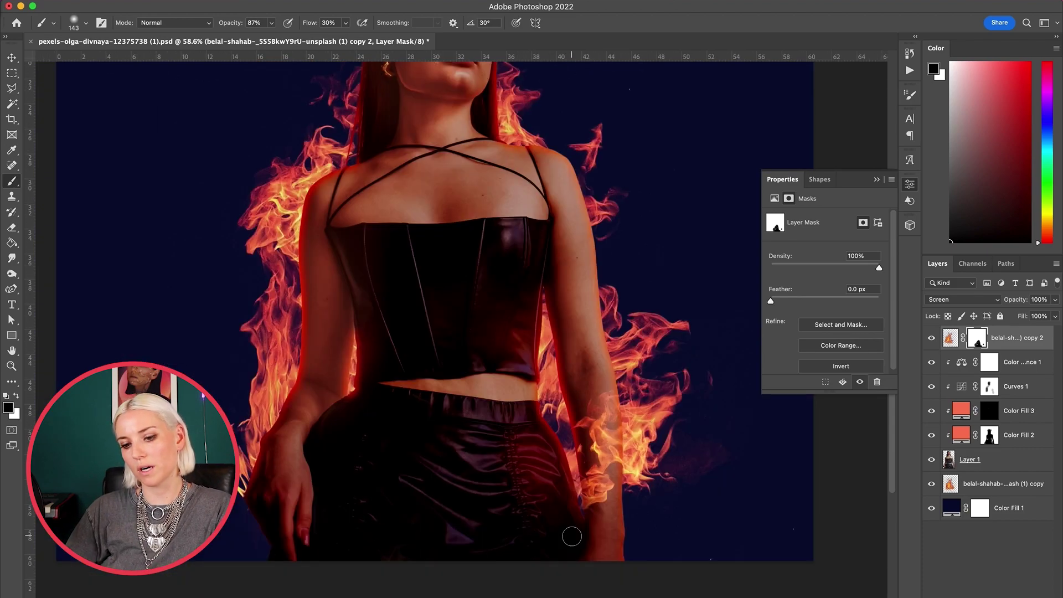
scroll(571, 536, "right", 5)
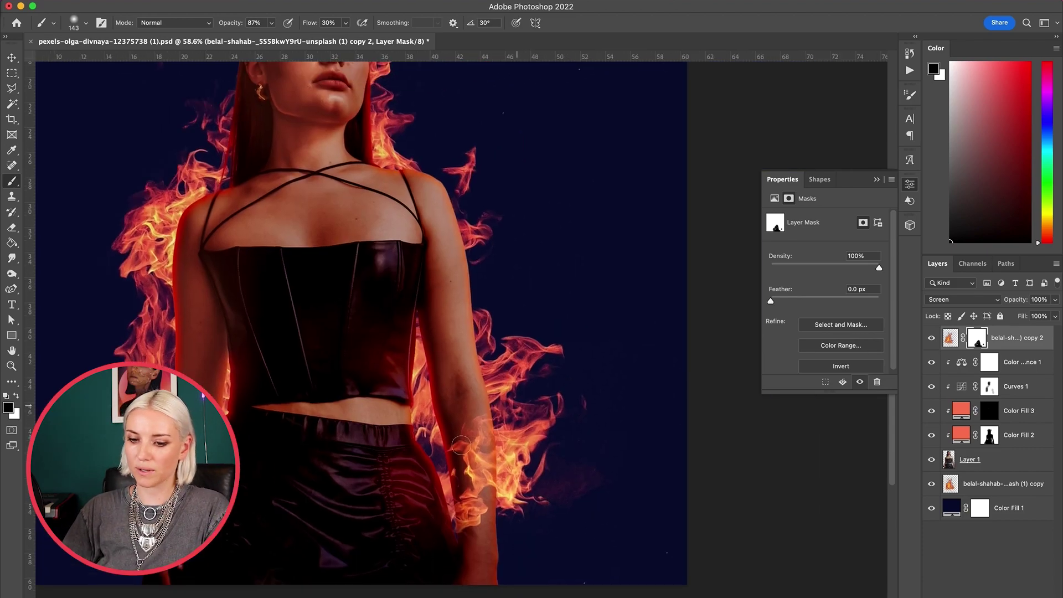
Paint a faint glow on the Color Fill 2 mask beside the forearm flames, using white with a 268 px brush at 16% opacity
left_click(1014, 436)
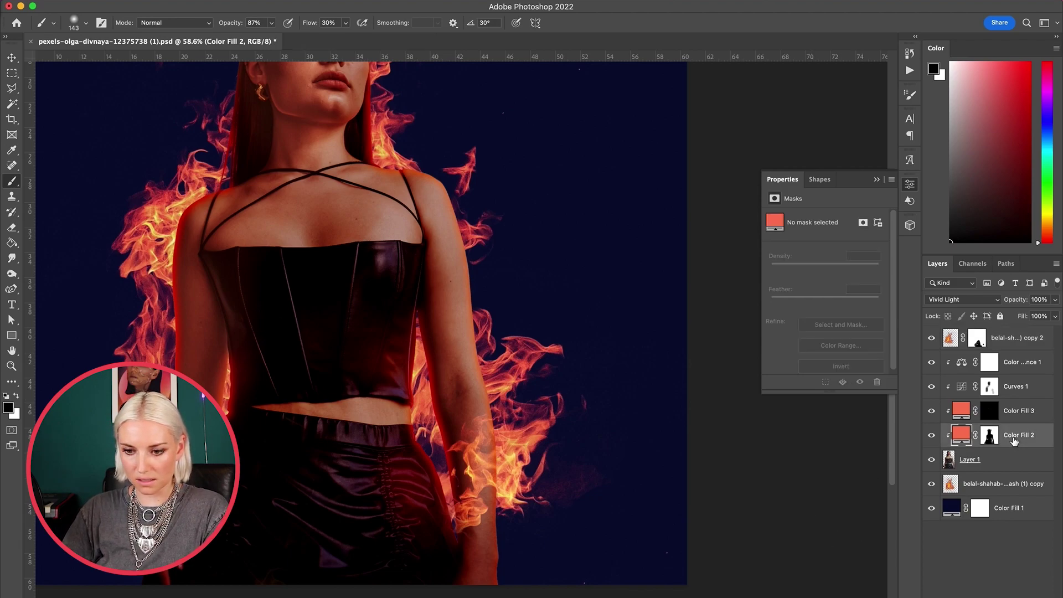
left_click(989, 436)
right_click(458, 475)
type("268")
key("Return")
key("x")
left_click_drag(466, 441, 461, 477)
key("super+z")
left_click_drag(269, 24, 232, 38)
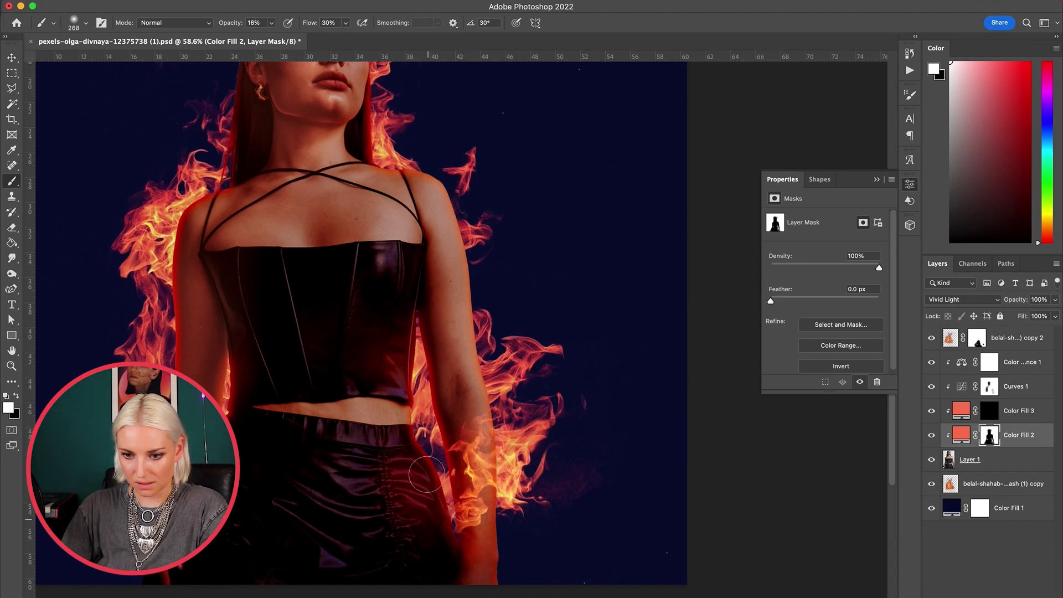
scroll(491, 501, "down", 3)
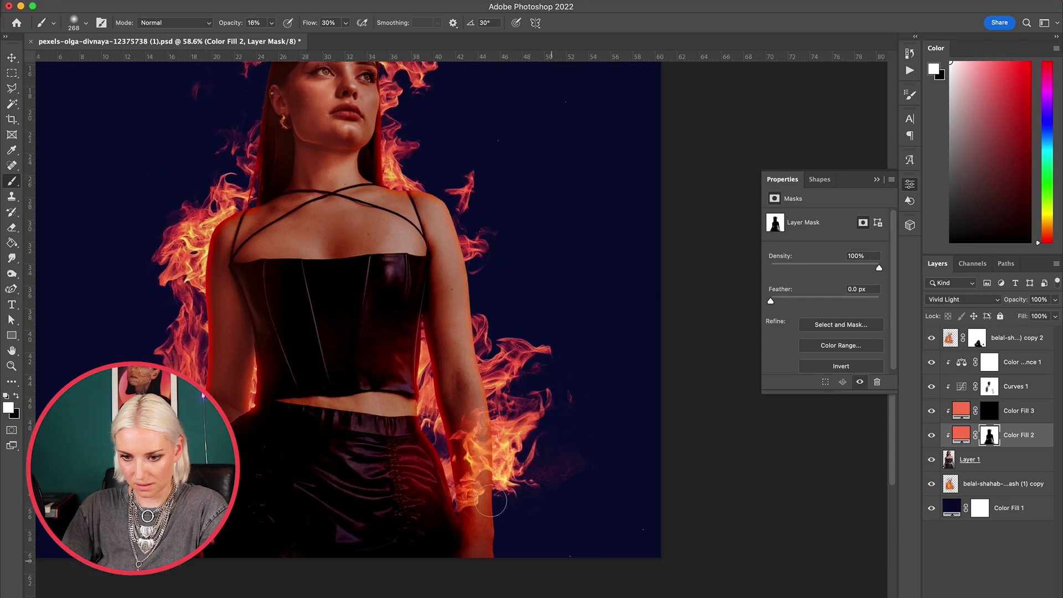
mouse_move(355, 517)
left_mouse_down()
mouse_move(347, 539)
mouse_move(335, 534)
left_mouse_up()
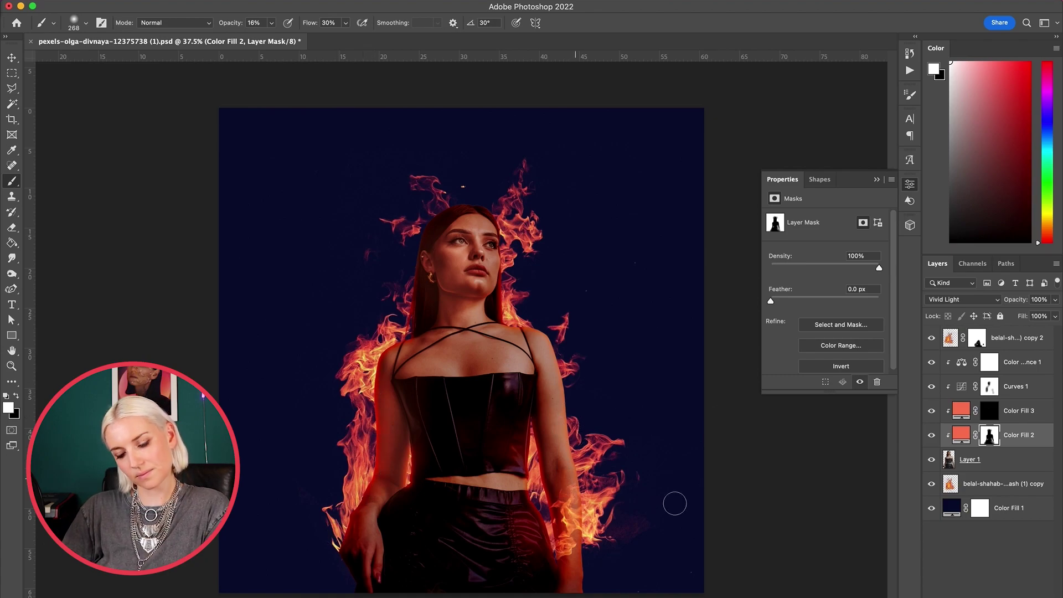
Place another duplicate of the original flames layer at the top of the stack, hidden by an inverted black layer mask
key("x")
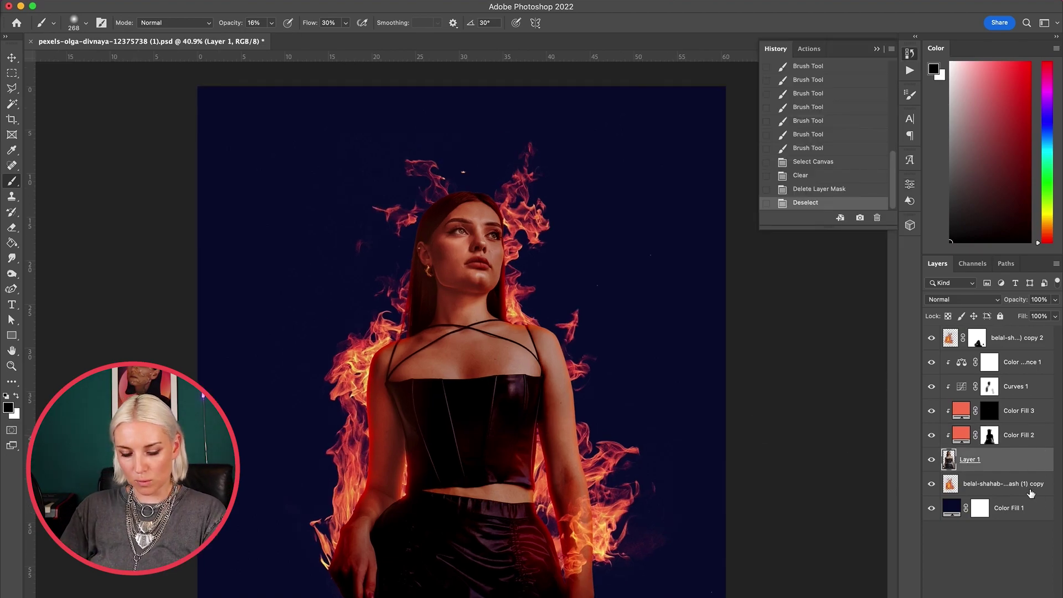
left_click(1017, 485)
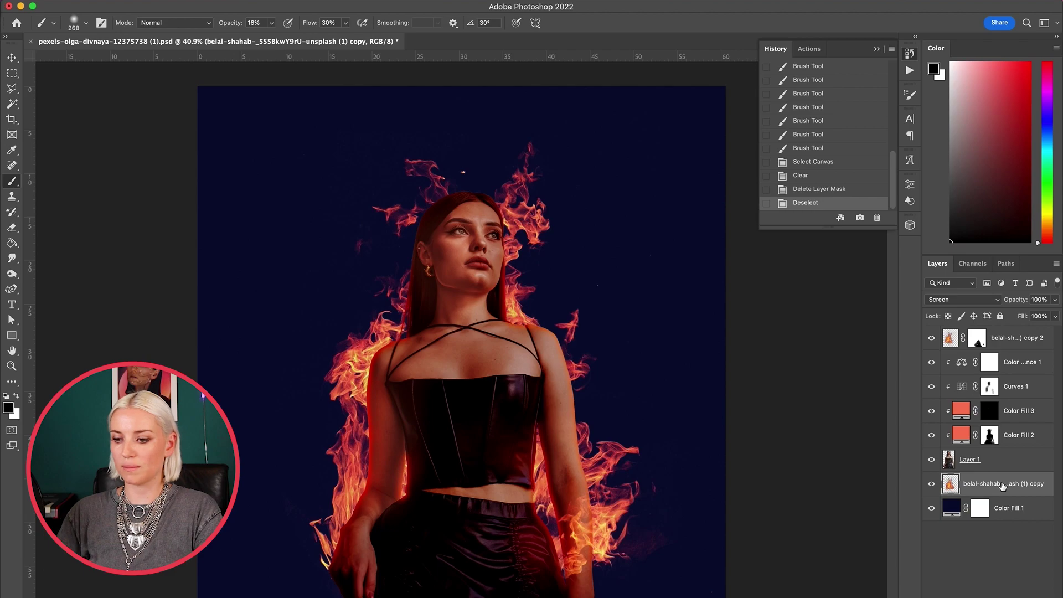
key("super+j")
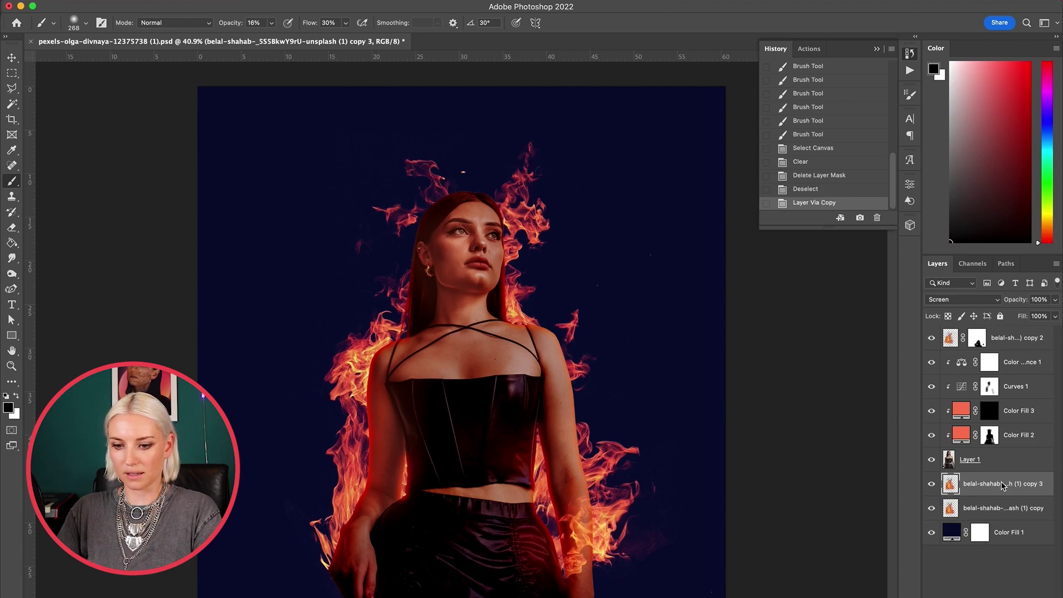
left_click_drag(996, 372, 996, 334)
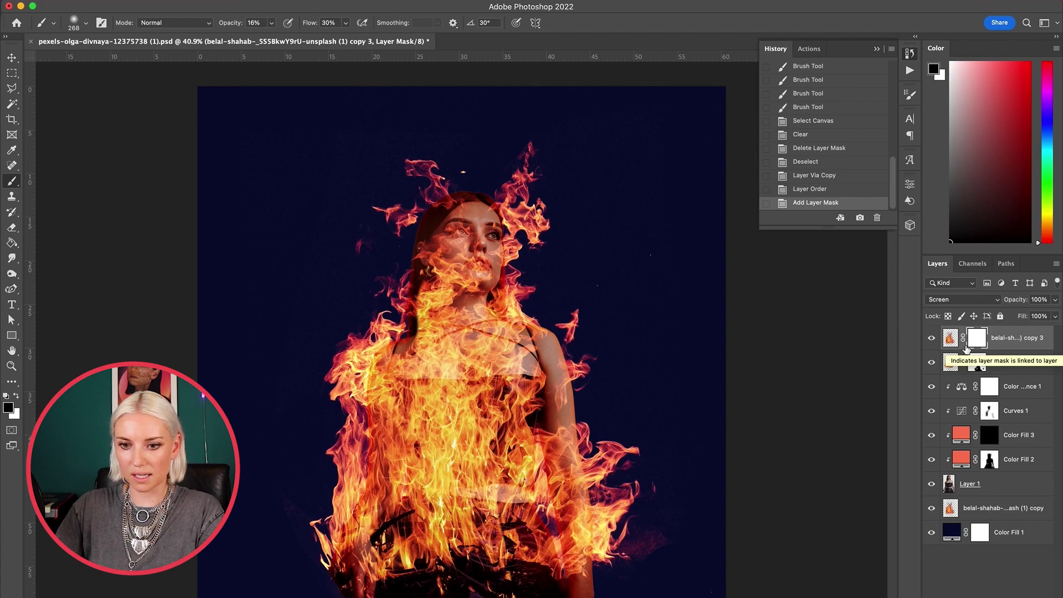
key("ctrl+i")
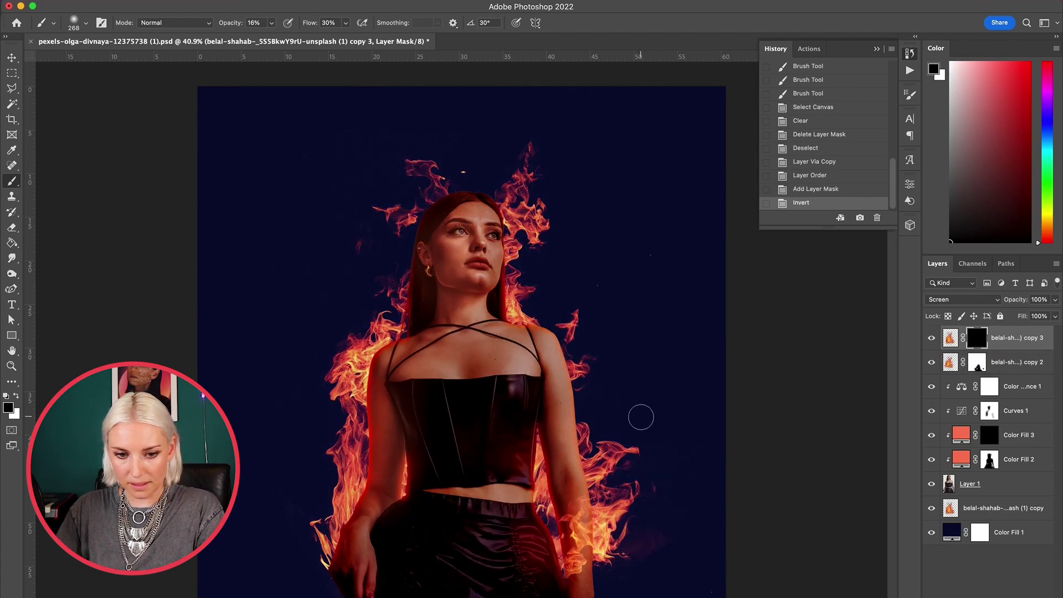
Paint white on the new flames mask at 35% opacity to reveal fire over the hair ends beside the neck
scroll(647, 418, "up", 3)
scroll(639, 417, "up", 3)
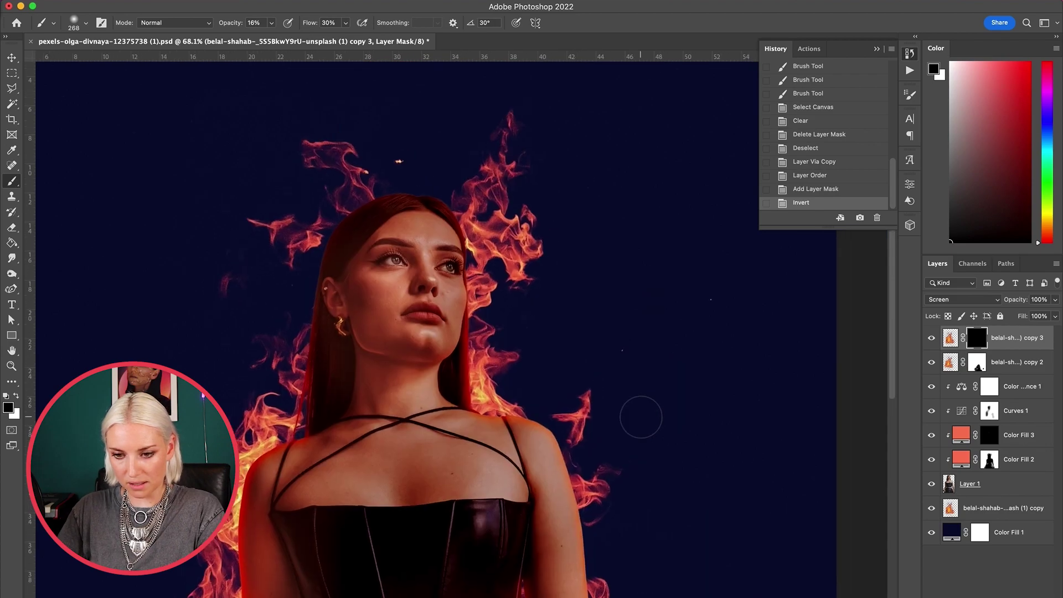
key("x")
mouse_move(499, 383)
left_mouse_down()
mouse_move(487, 413)
mouse_move(470, 411)
left_mouse_up()
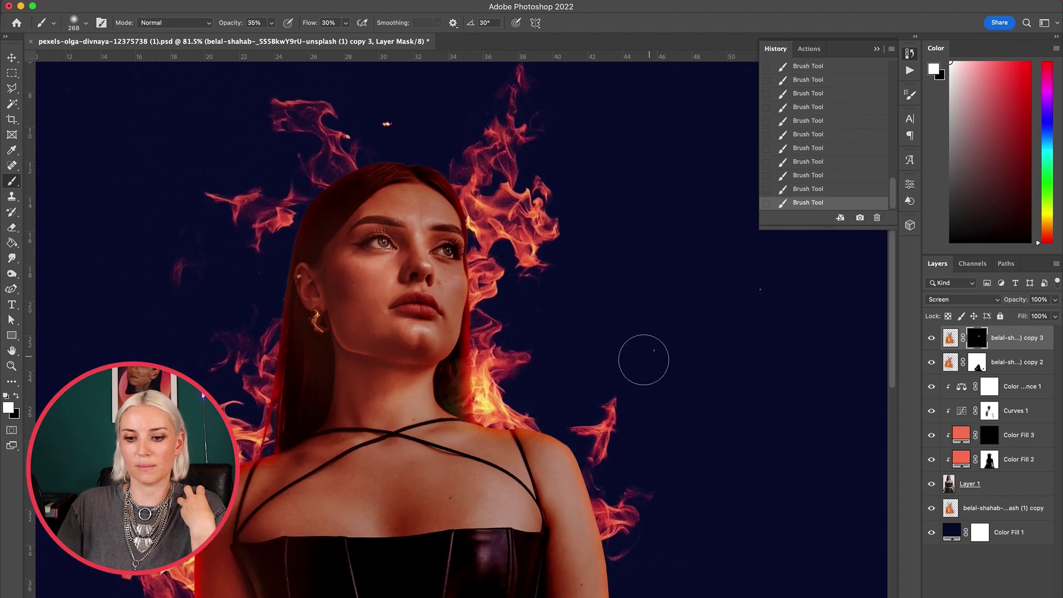
Reveal flames over the other forearm and hand with white on the same mask, and fade the excess fire near the wrist with black
scroll(642, 360, "down", 5)
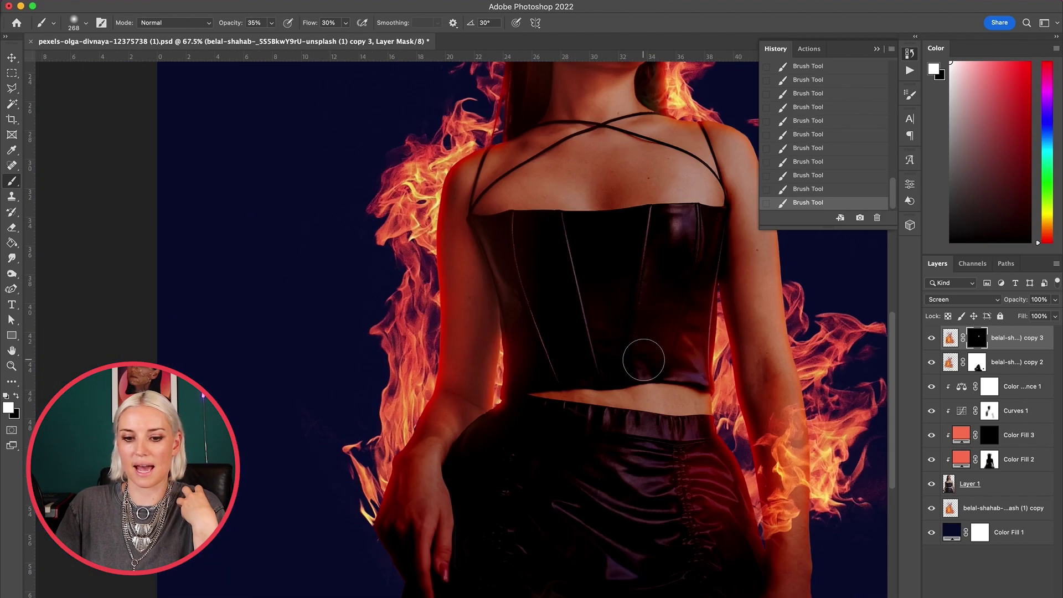
scroll(436, 410, "up", 3)
mouse_move(432, 358)
left_mouse_down()
mouse_move(447, 333)
mouse_move(422, 362)
mouse_move(443, 379)
mouse_move(471, 290)
left_mouse_up()
mouse_move(407, 447)
left_mouse_down()
mouse_move(387, 423)
mouse_move(368, 422)
left_mouse_up()
scroll(400, 442, "up", 4)
key("x")
mouse_move(561, 203)
left_mouse_down()
mouse_move(530, 322)
mouse_move(516, 315)
mouse_move(538, 290)
mouse_move(493, 341)
mouse_move(506, 320)
left_mouse_up()
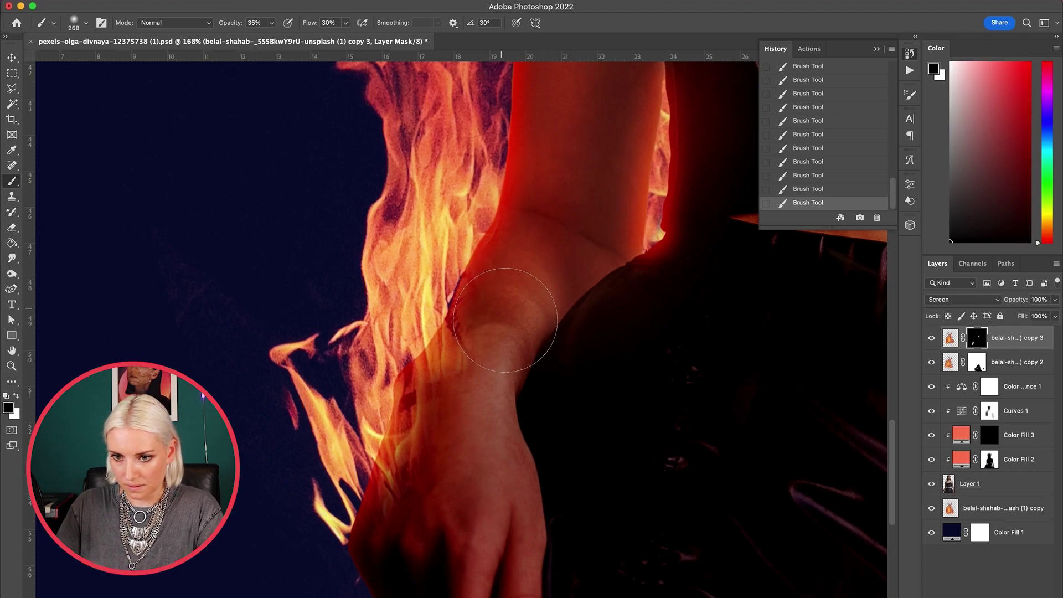
key("super+0")
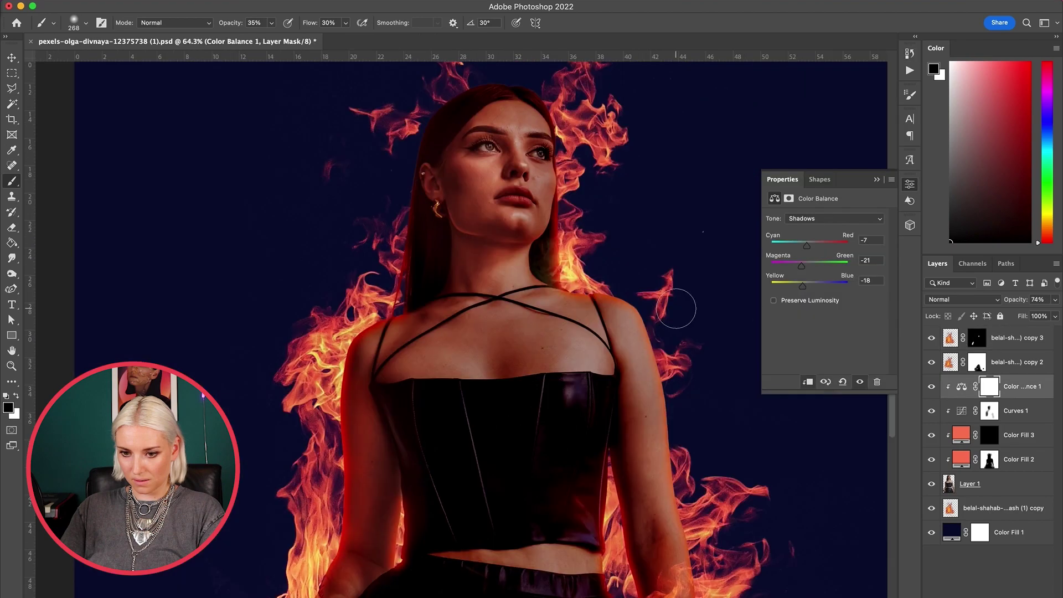
scroll(676, 308, "down", 1)
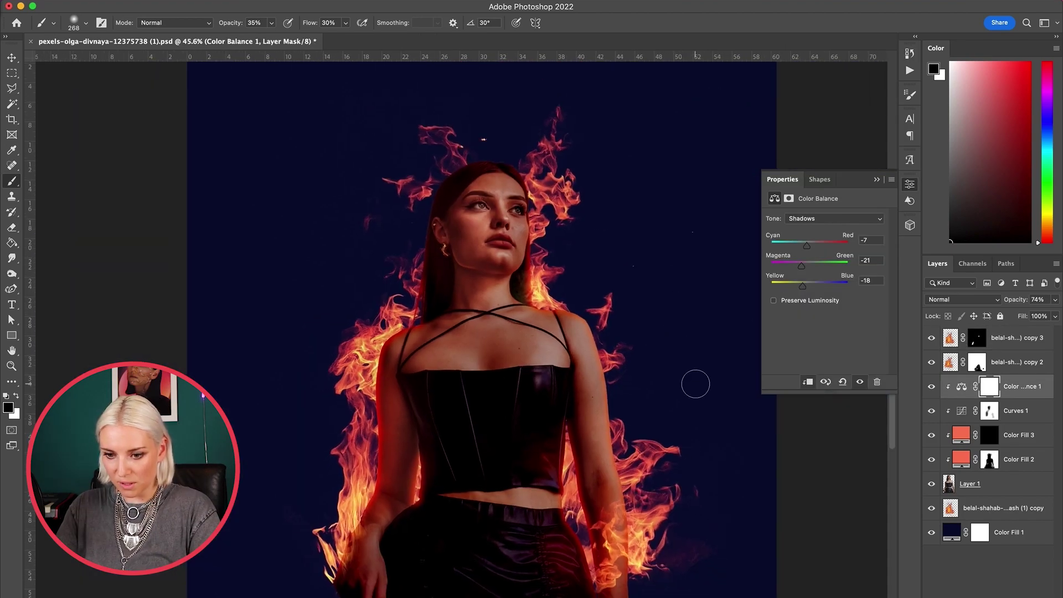
scroll(695, 384, "down", 2)
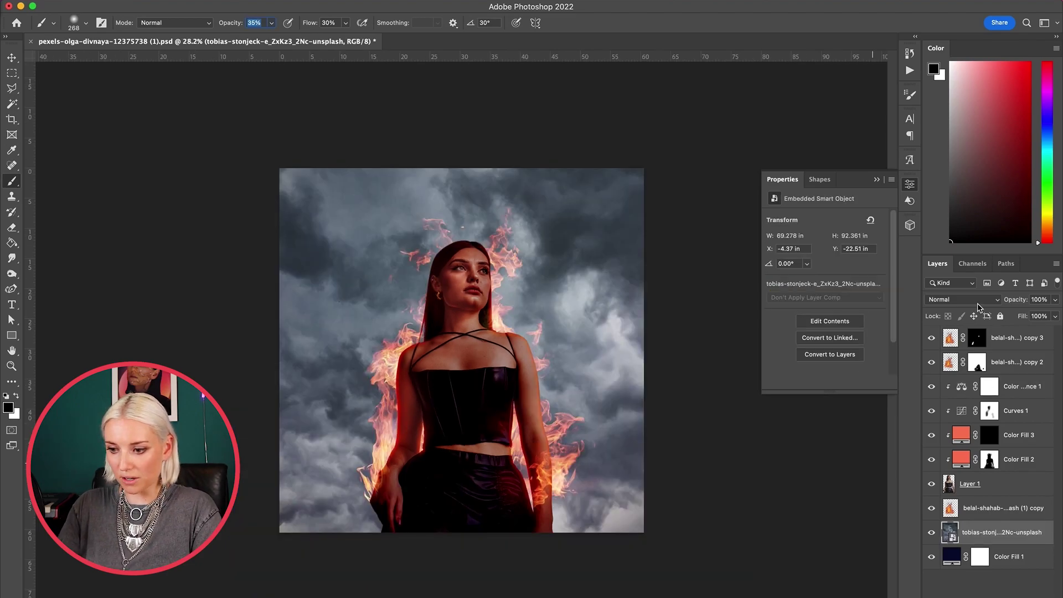
Set the cloudy sky layer's blend mode to Multiply and change the Color Fill 1 background to a lighter, less saturated navy
left_click(977, 302)
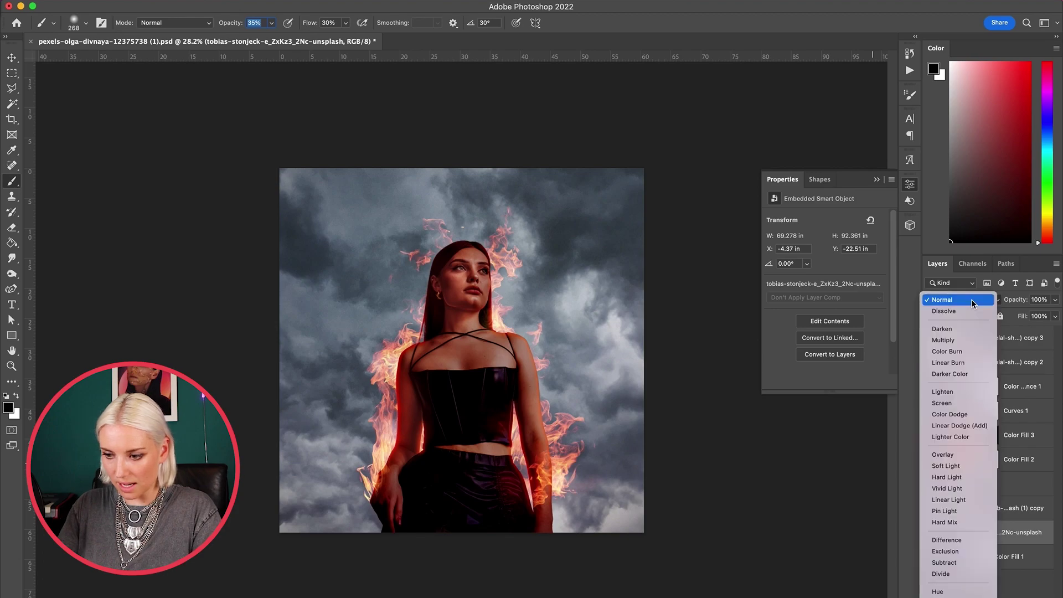
left_click(956, 343)
double_click(959, 556)
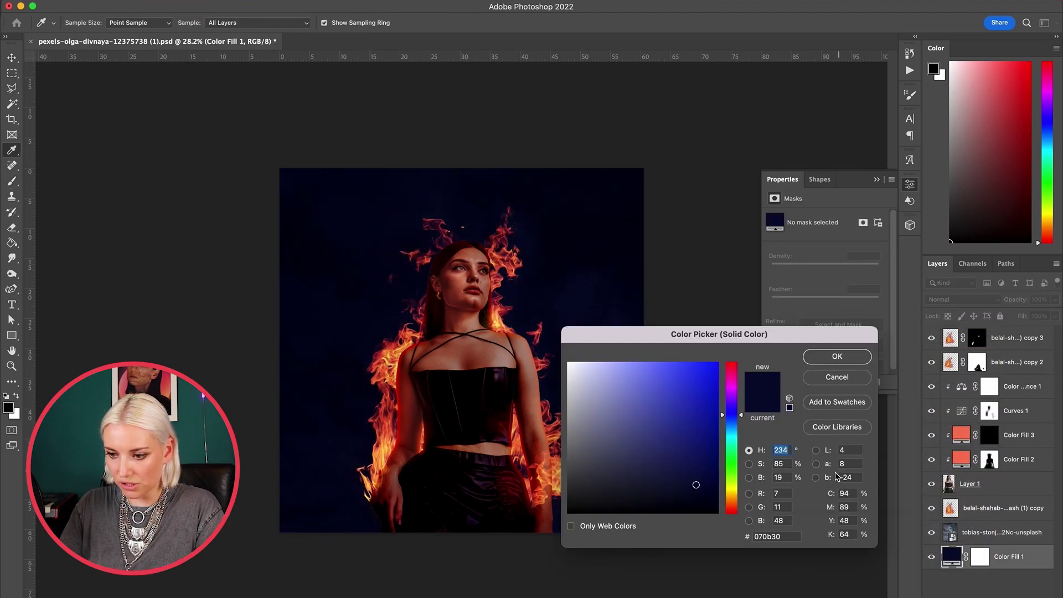
left_click_drag(682, 472, 634, 458)
key("Return")
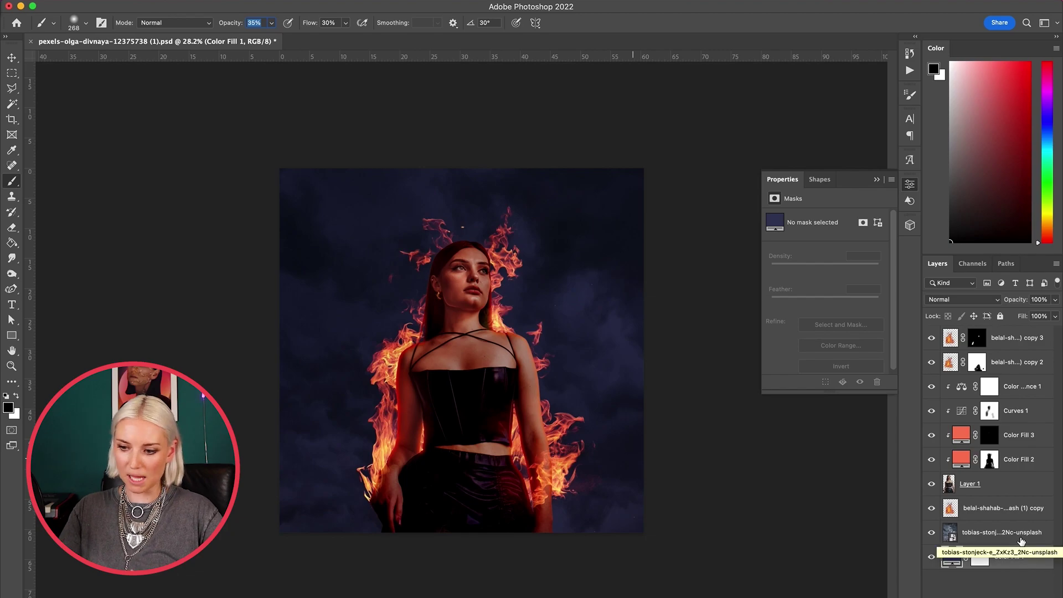
Add a new layer above the clouds and draw a black-to-transparent linear gradient at 50% opacity from the canvas bottom to above the head
left_click(956, 539)
key("super+alt+shift+n")
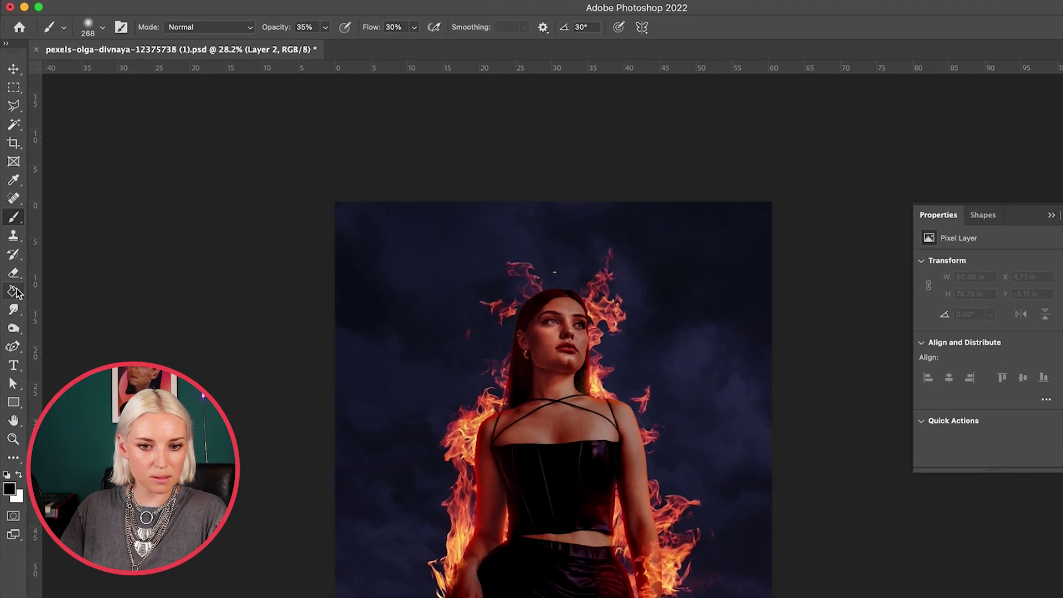
left_click(12, 243)
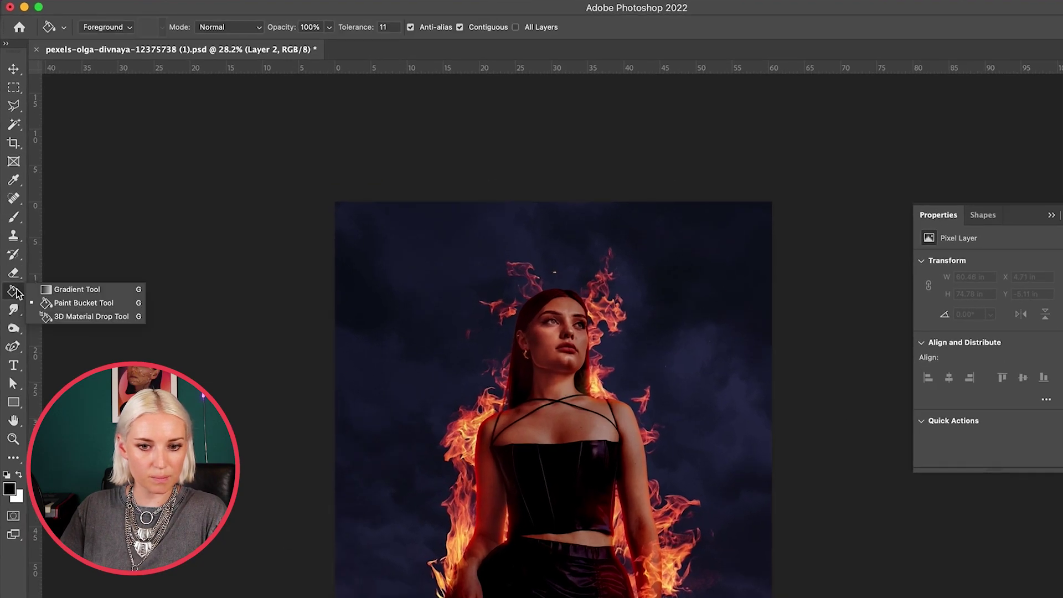
left_click(96, 292)
left_click(133, 29)
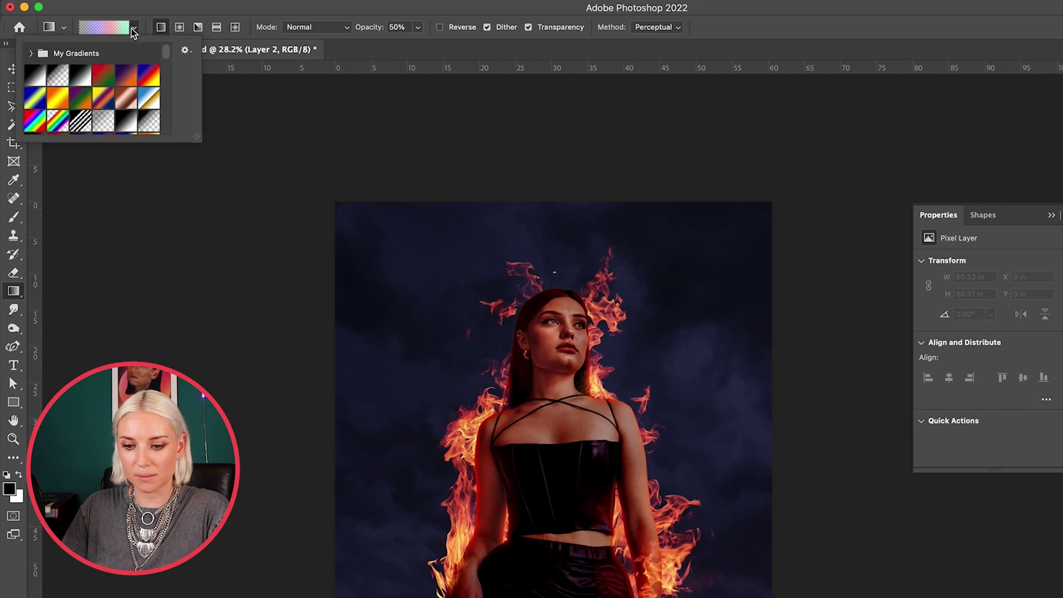
left_click(59, 79)
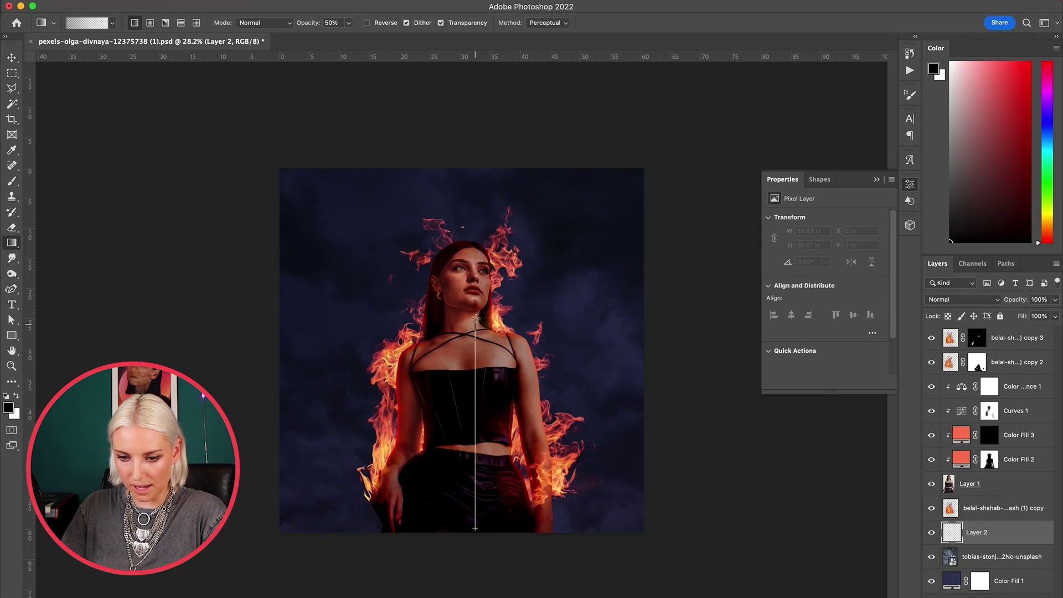
left_click_drag(476, 318, 476, 318)
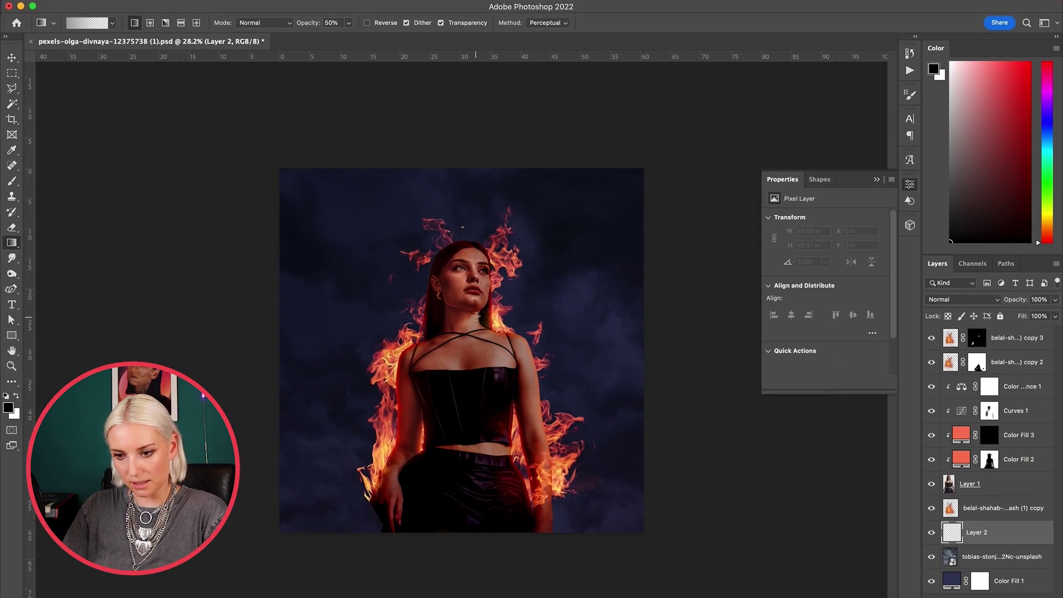
left_click_drag(448, 523, 456, 218)
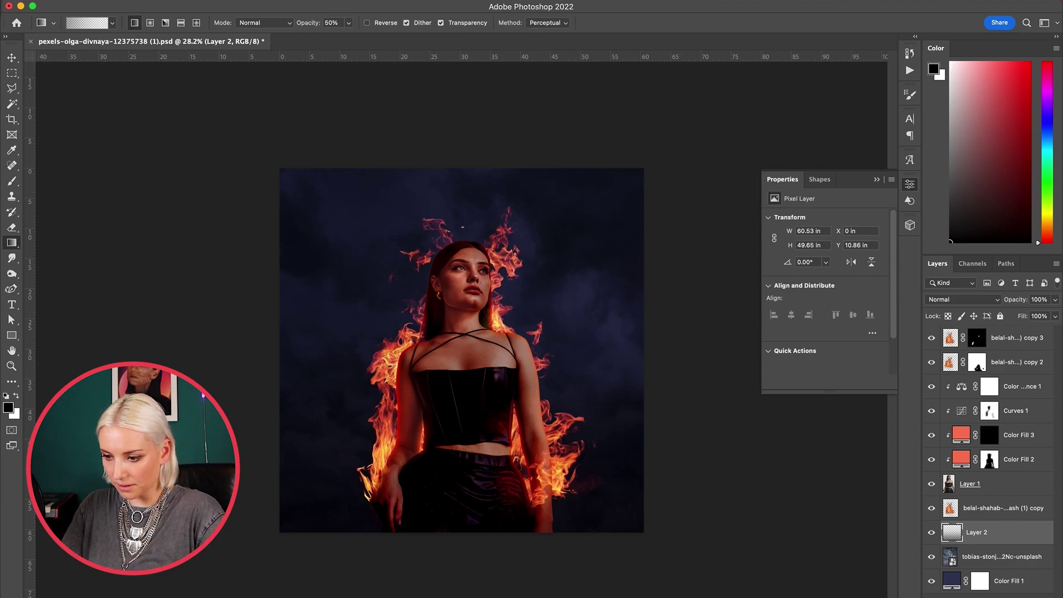
On a new layer above the gradient, paint a soft glow around the woman with orange sampled from the flames and a 1040 px brush
key("super+shift+alt+n")
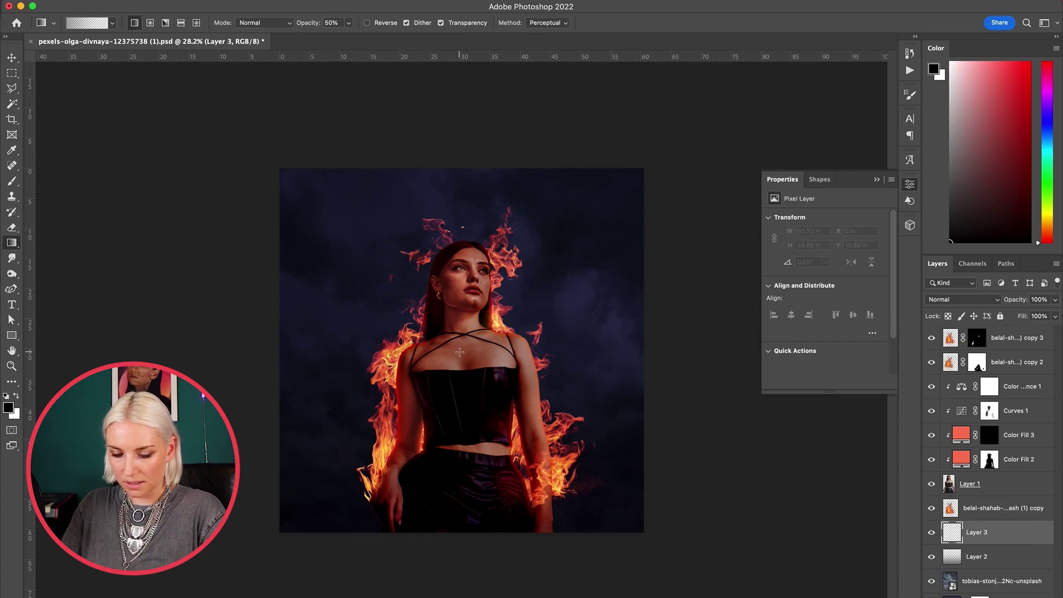
scroll(456, 352, "up", 3)
scroll(459, 352, "down", 2)
key("b")
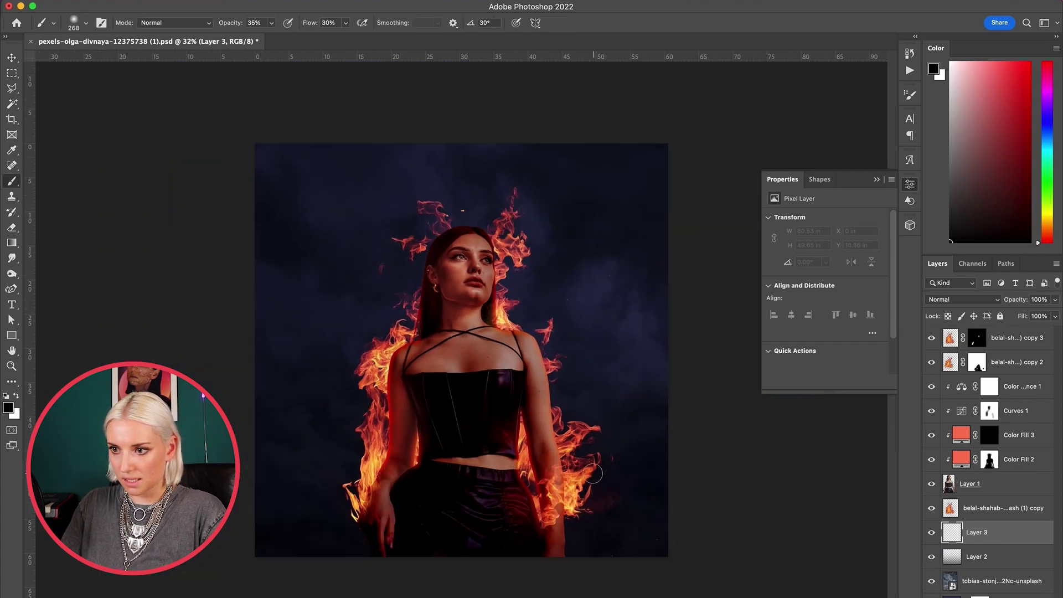
left_click(589, 473, "alt")
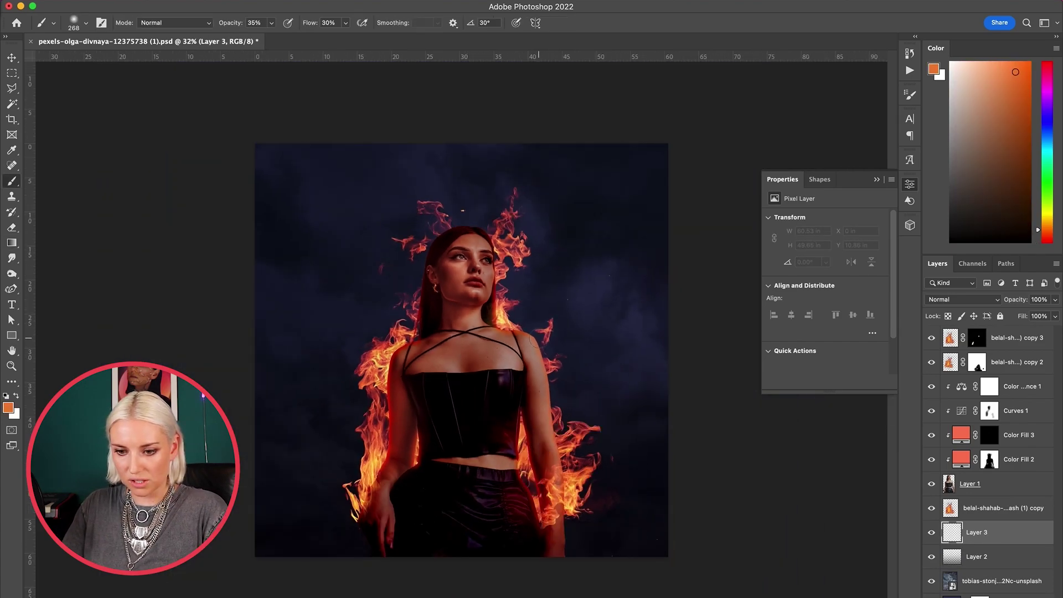
right_click(539, 341)
left_click_drag(656, 366, 671, 367)
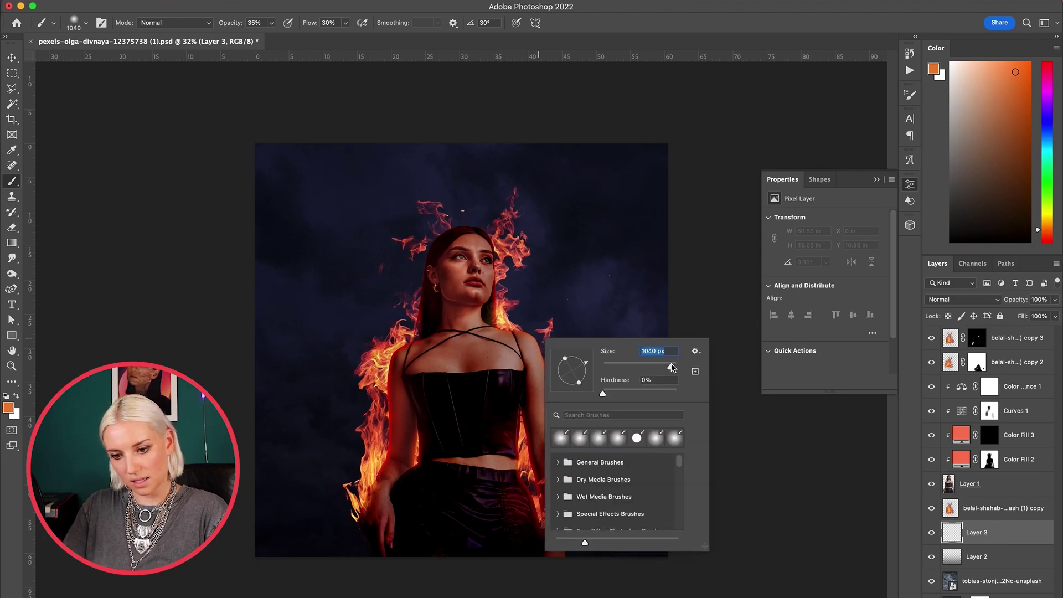
mouse_move(416, 331)
left_mouse_down()
mouse_move(433, 426)
mouse_move(473, 532)
mouse_move(517, 448)
mouse_move(451, 285)
mouse_move(445, 402)
mouse_move(565, 494)
mouse_move(516, 421)
mouse_move(471, 263)
mouse_move(543, 391)
mouse_move(332, 439)
mouse_move(498, 474)
mouse_move(597, 457)
left_mouse_up()
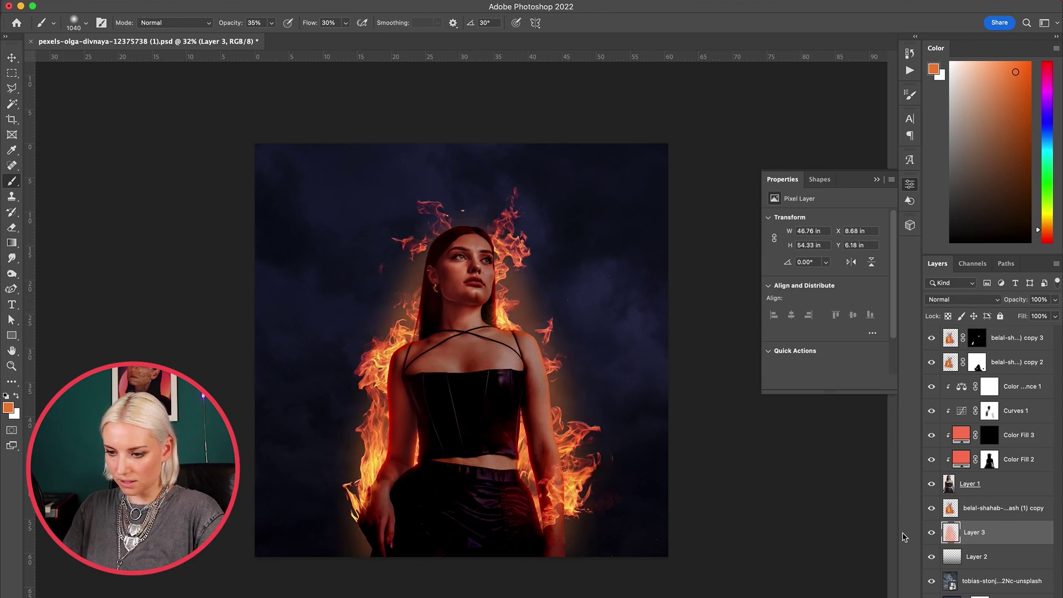
Set the orange glow layer's blend mode to Hard Light and soften it with a strong Gaussian Blur
left_click(962, 299)
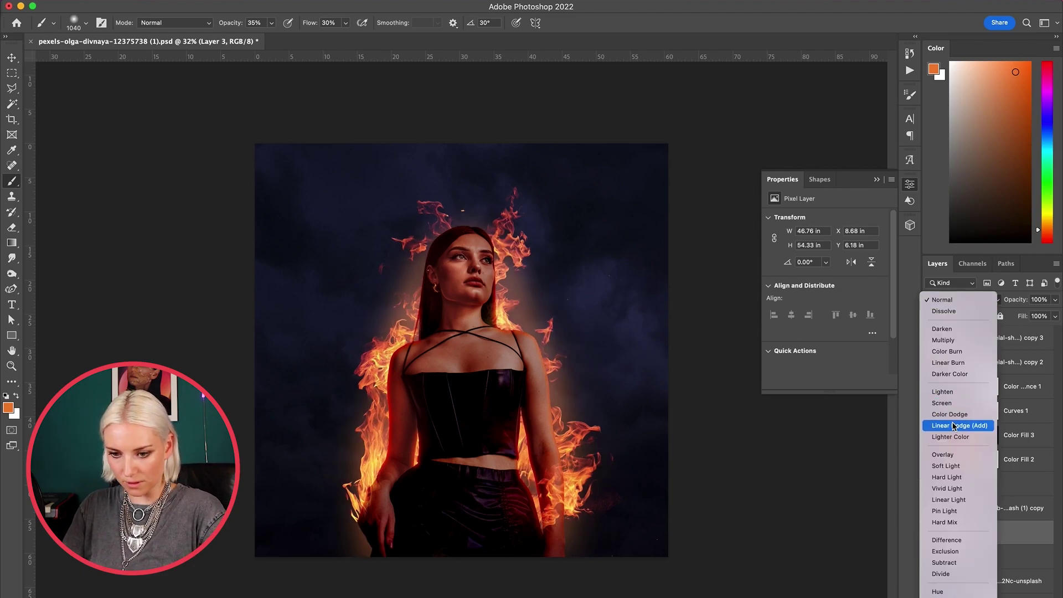
left_click(968, 475)
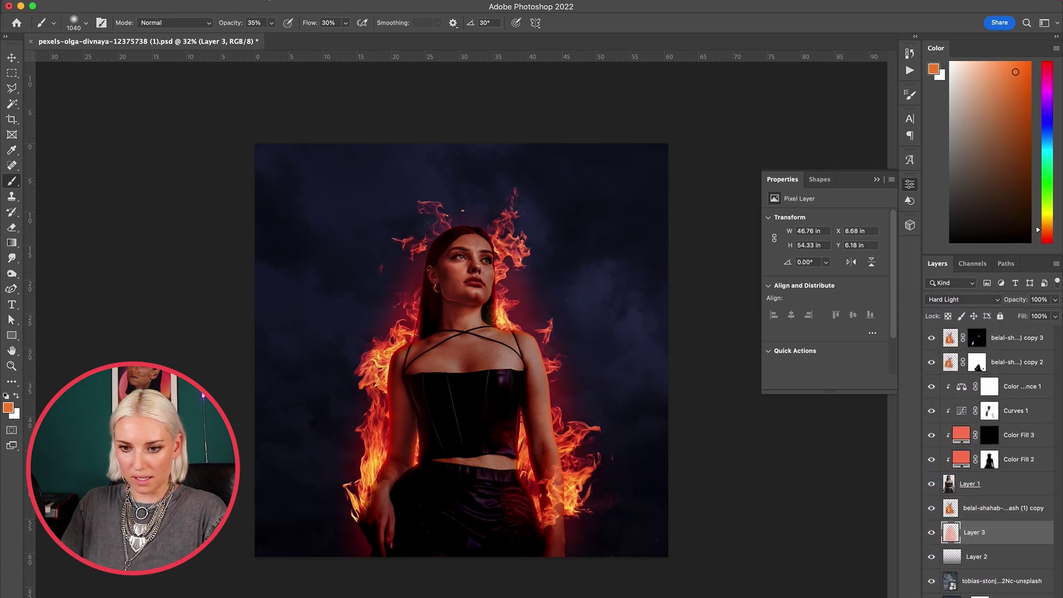
left_click(269, 1)
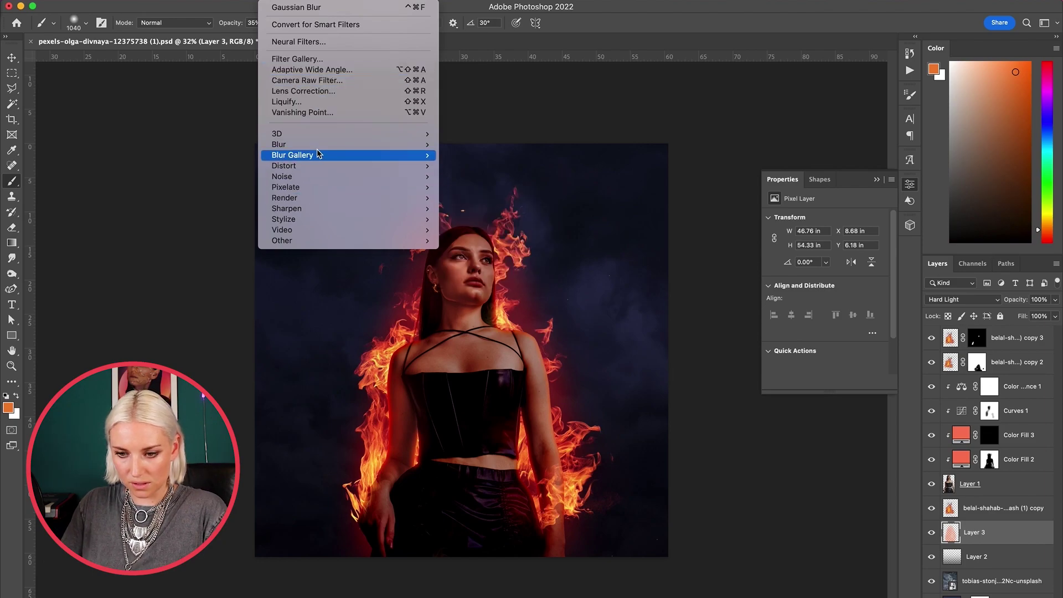
mouse_move(280, 144)
left_click(487, 187)
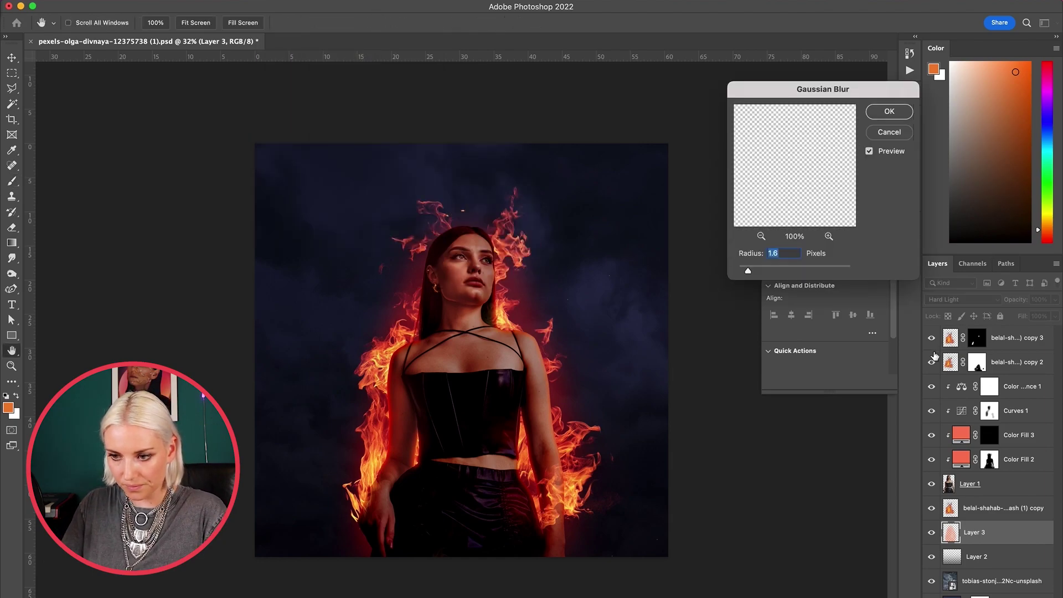
left_click_drag(766, 269, 830, 268)
key("Return")
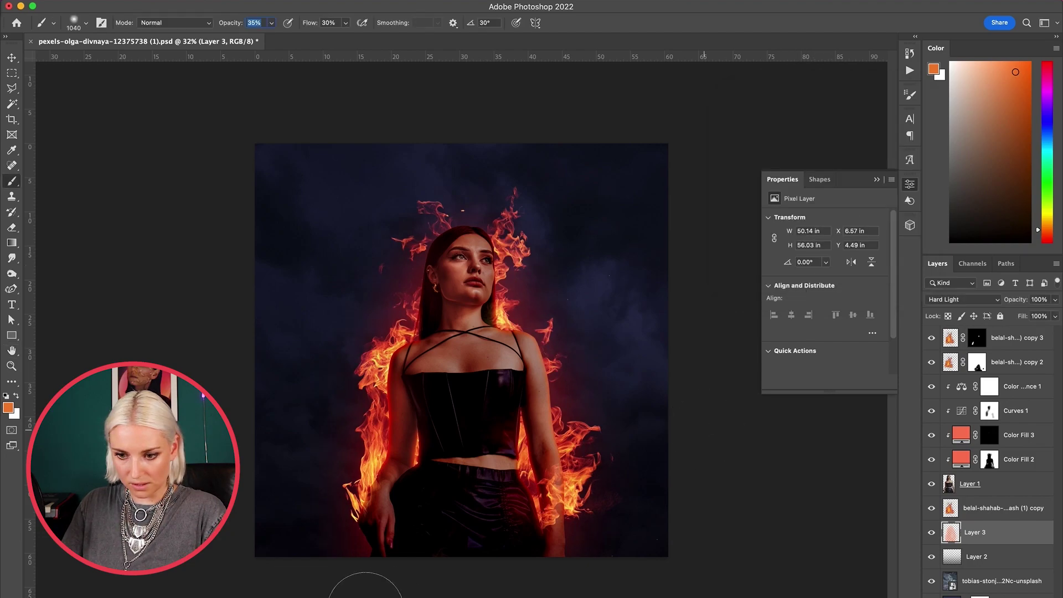
Set up a soft Eraser at 1040 px with 59% opacity for the glow layer
key("e")
right_click(548, 435)
key("Return")
left_click(280, 23)
left_click(223, 23)
left_click_drag(225, 40, 202, 40)
key("Return")
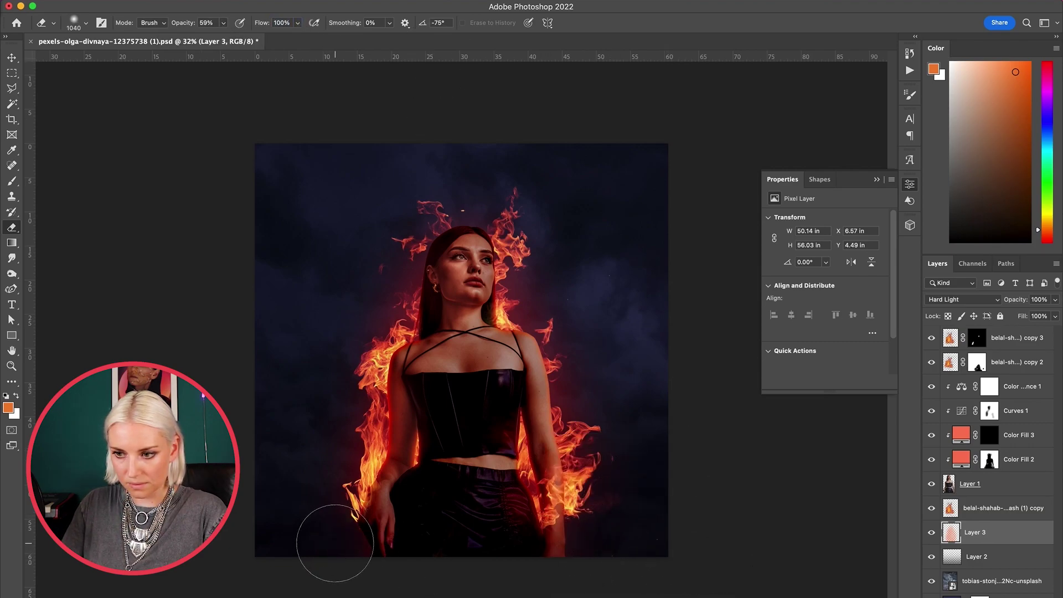
scroll(639, 432, "down", 2)
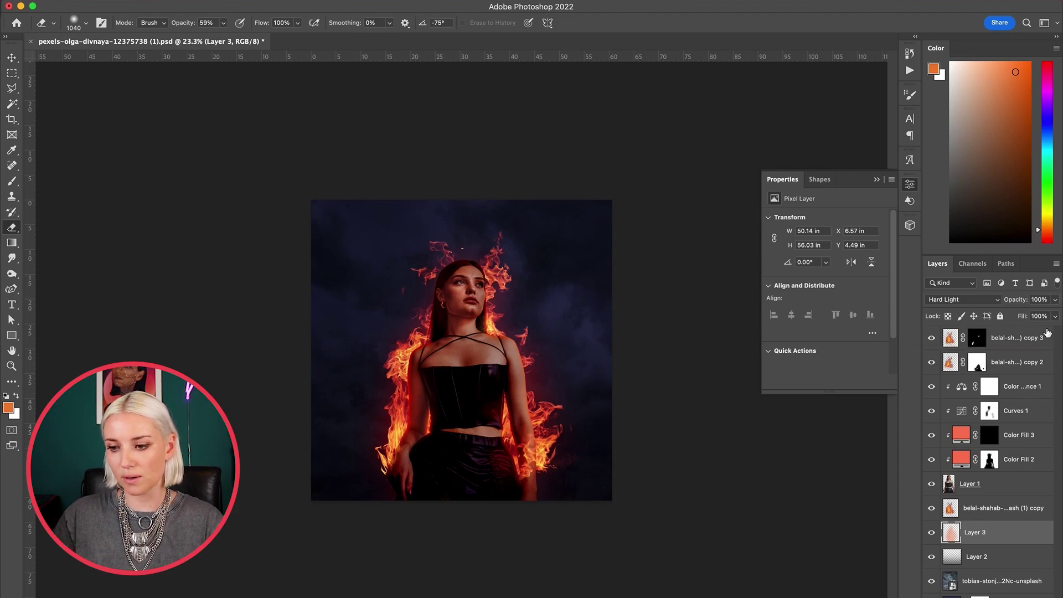
Add a new layer at the top of the stack and fill it with 50% gray (#808080) using the Paint Bucket
left_click(1030, 339)
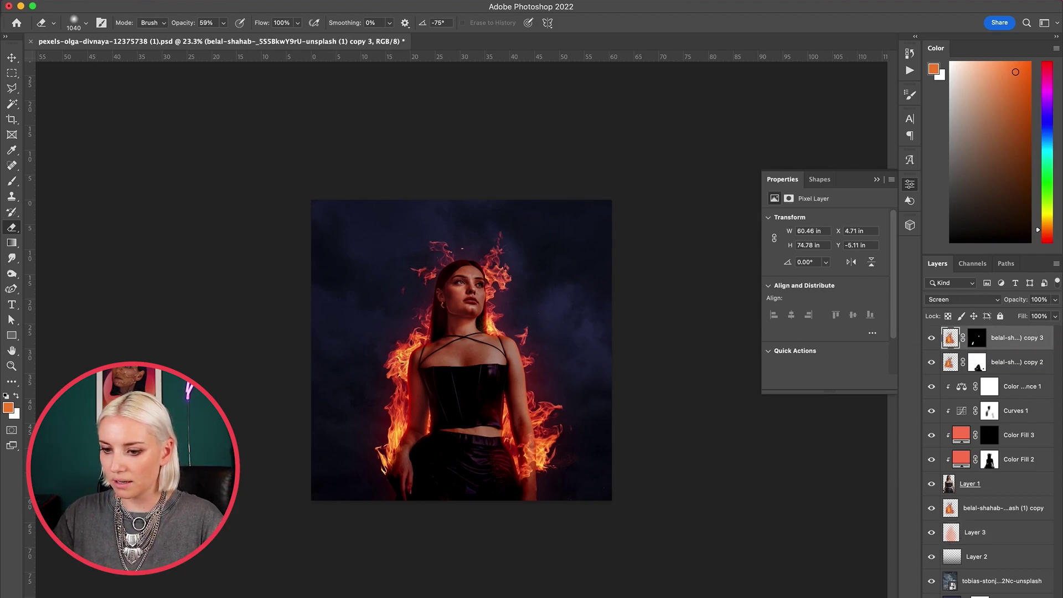
key("alt+shift+super+n")
left_click_drag(959, 145, 919, 153)
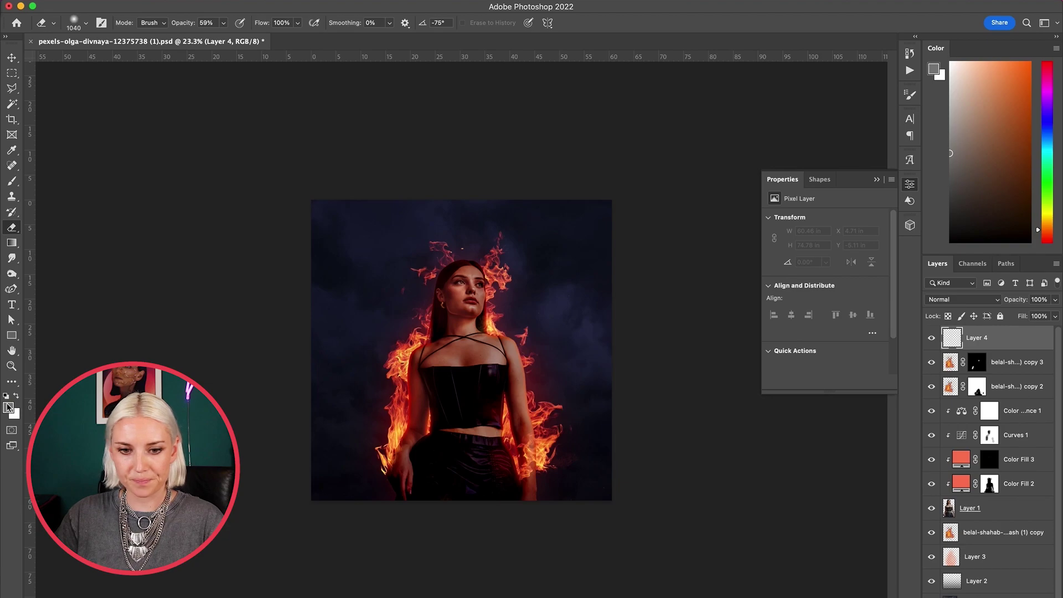
left_click(8, 407)
double_click(783, 479)
type("50")
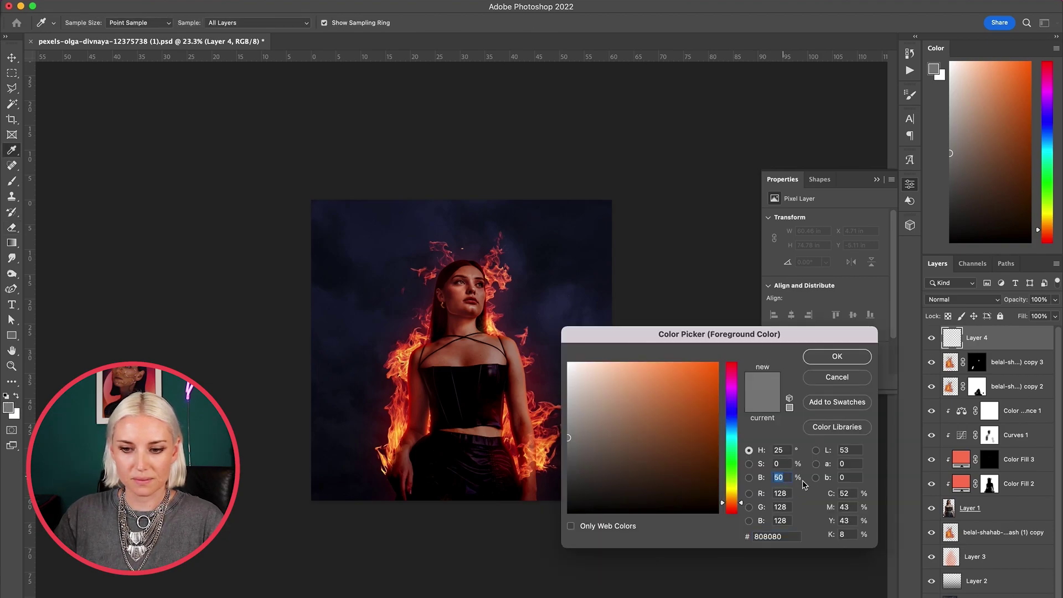
key("Return")
key("g")
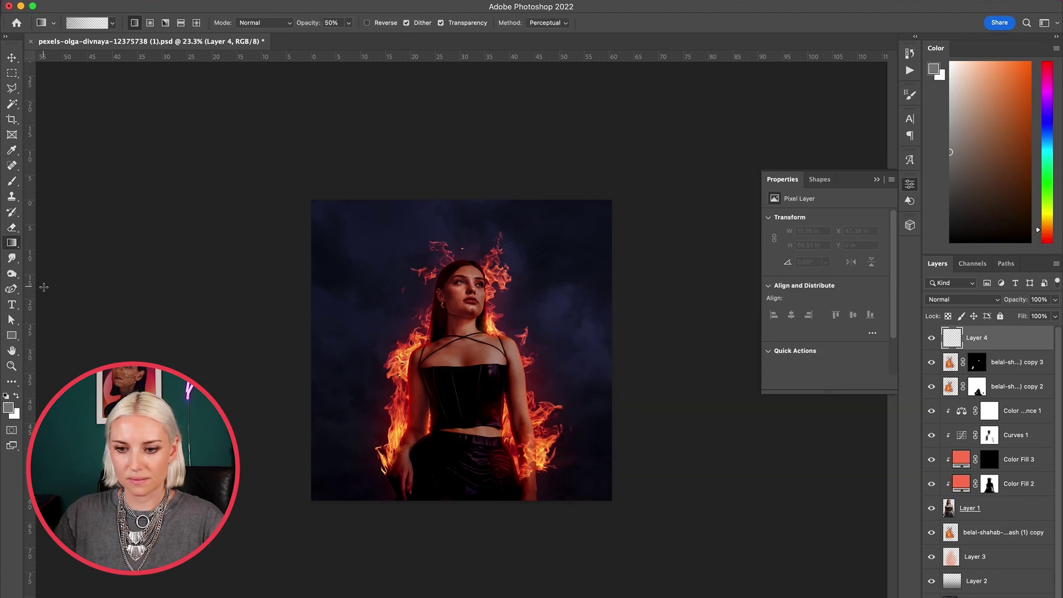
right_click(8, 244)
left_click(67, 252)
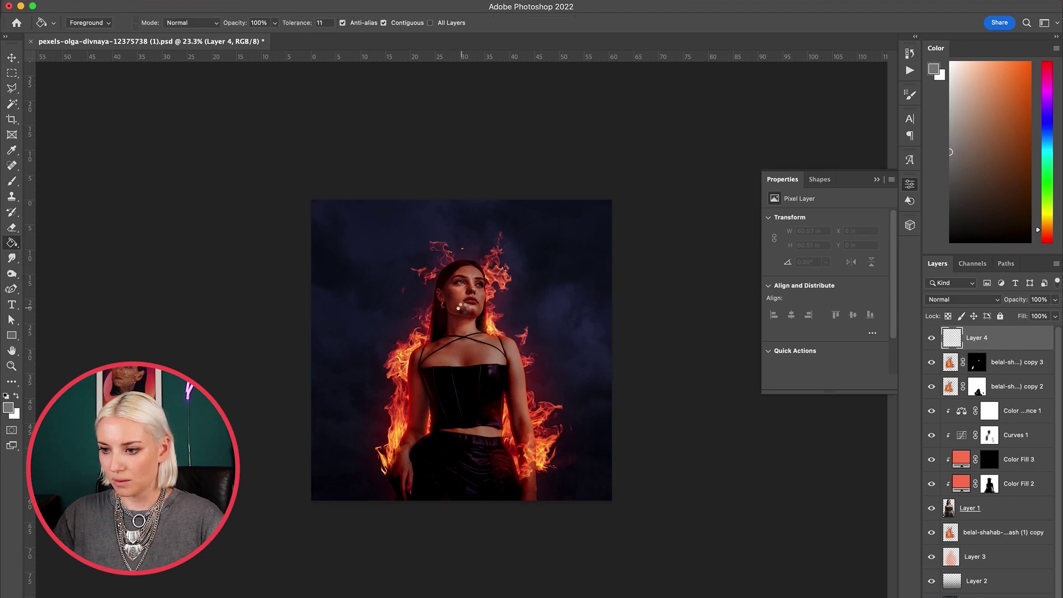
left_click(462, 309)
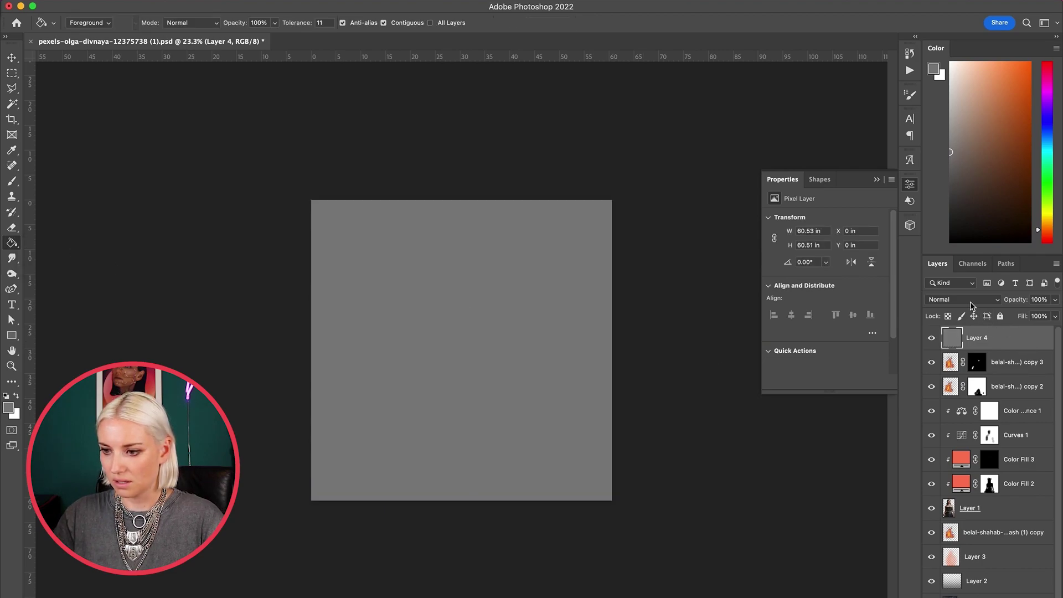
Set the gray layer's blend mode to Overlay and convert it to a smart object
left_click(972, 302)
left_click(969, 453)
right_click(1031, 336)
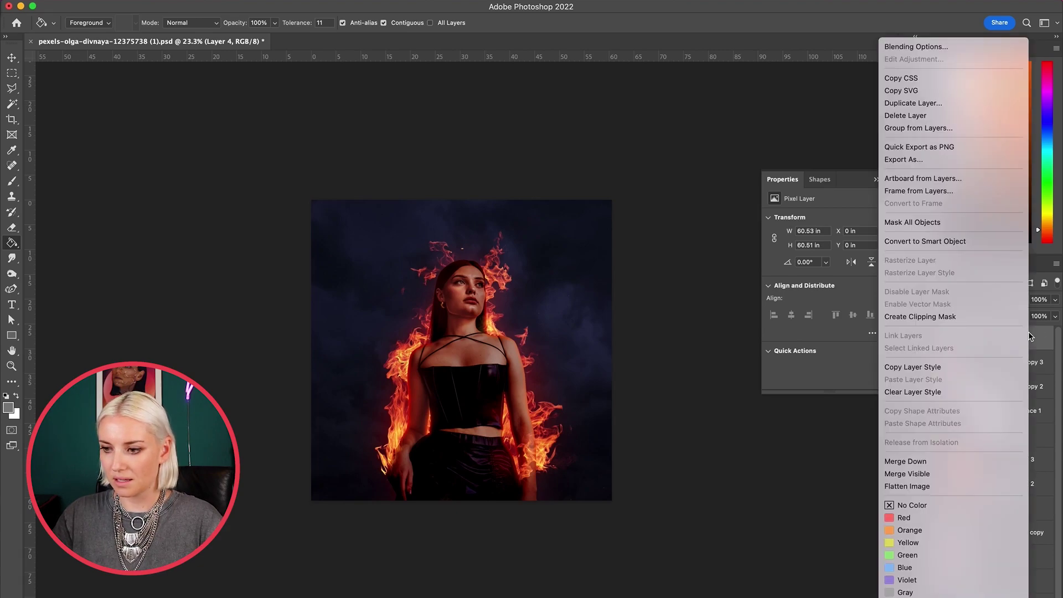
left_click(966, 242)
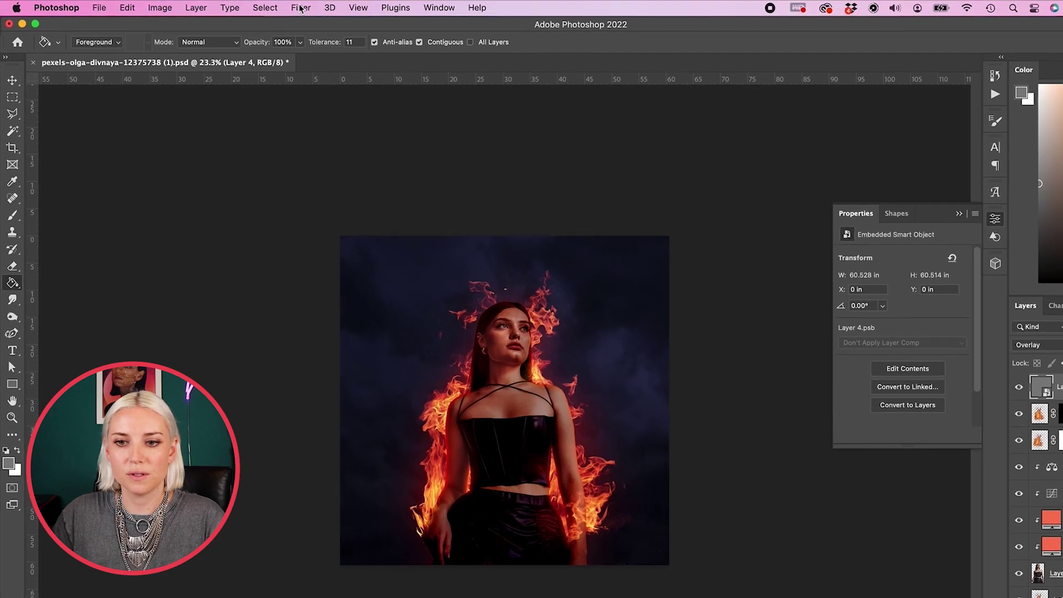
Apply a Camera Raw Filter to the gray smart object with Grain 82, grain Size 62 and Vignetting -42
left_click(302, 8)
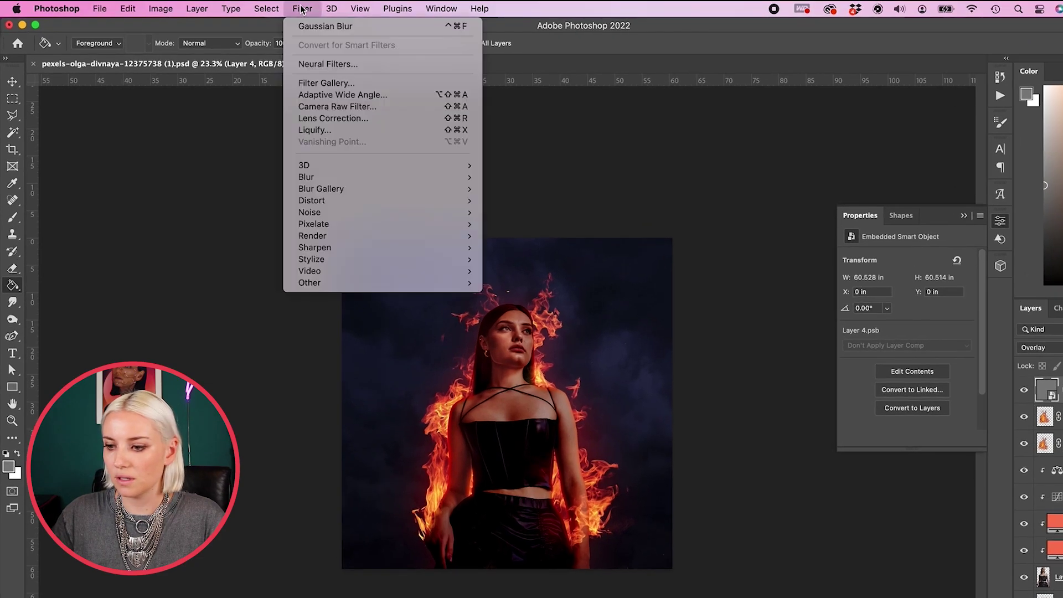
left_click(386, 113)
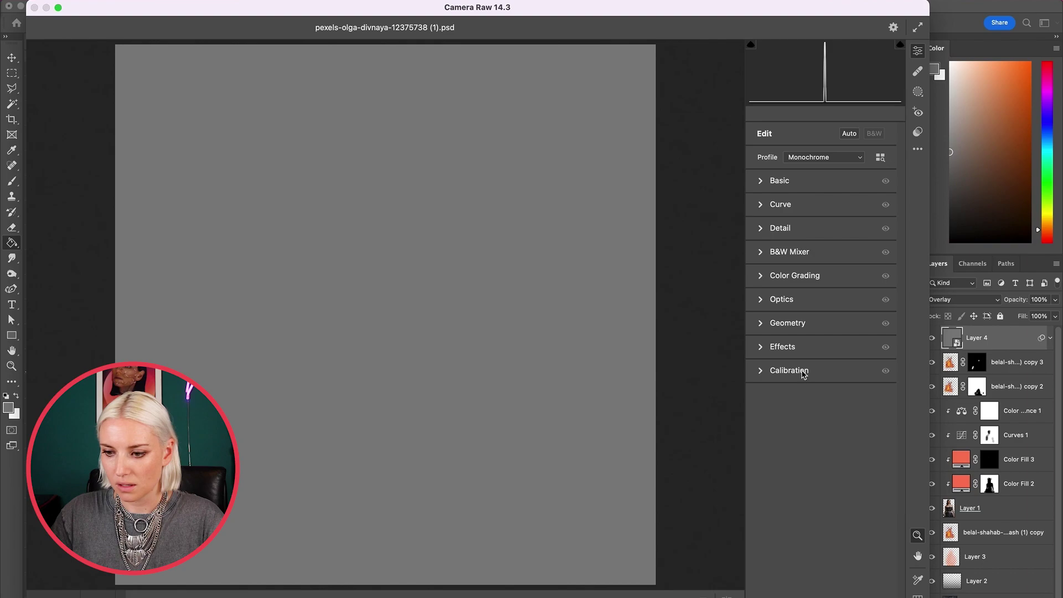
left_click(762, 348)
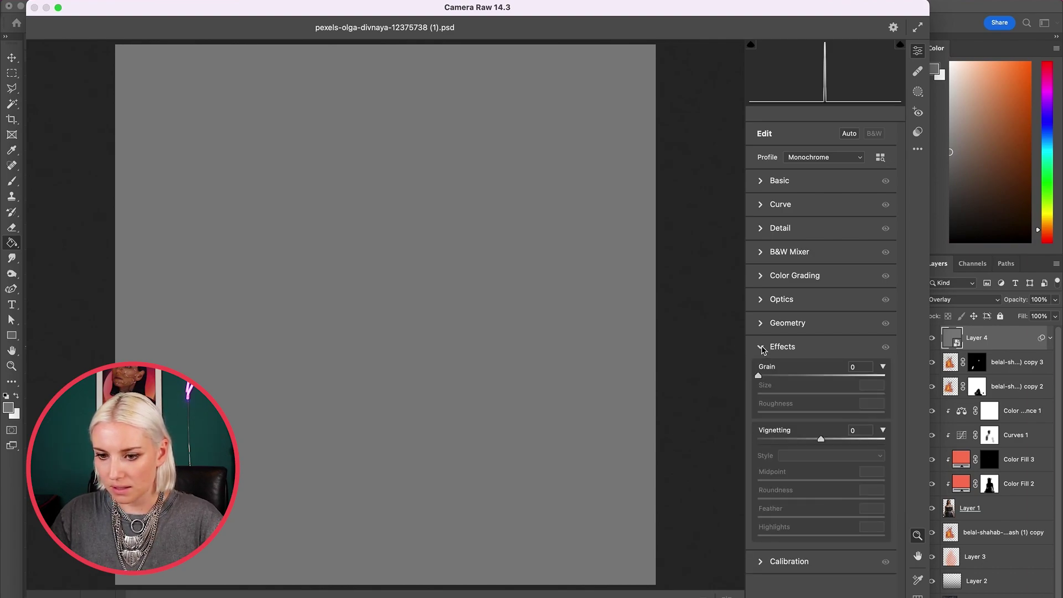
left_click_drag(763, 378, 805, 440)
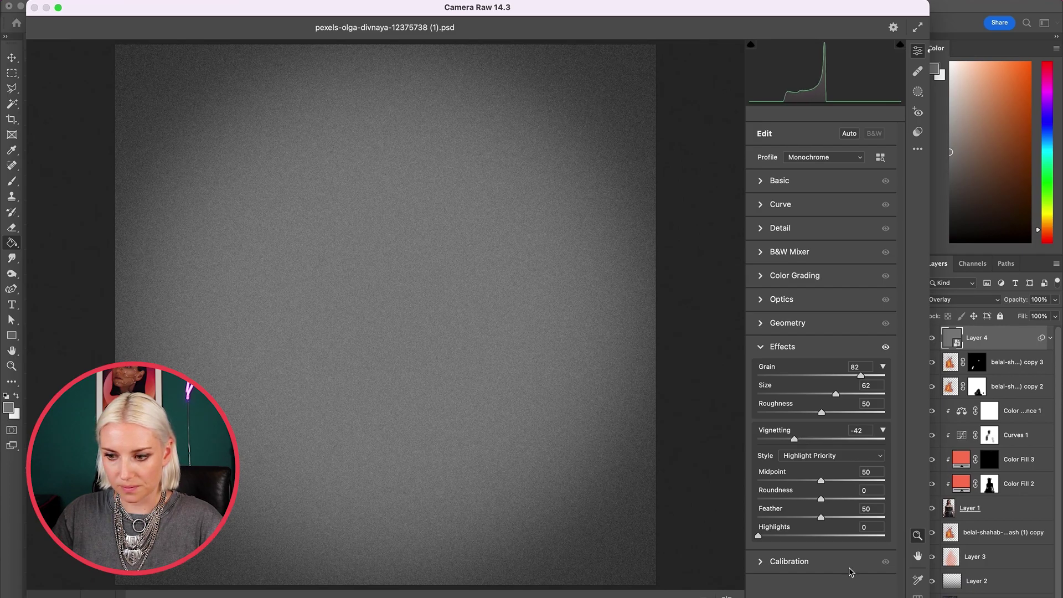
key("Return")
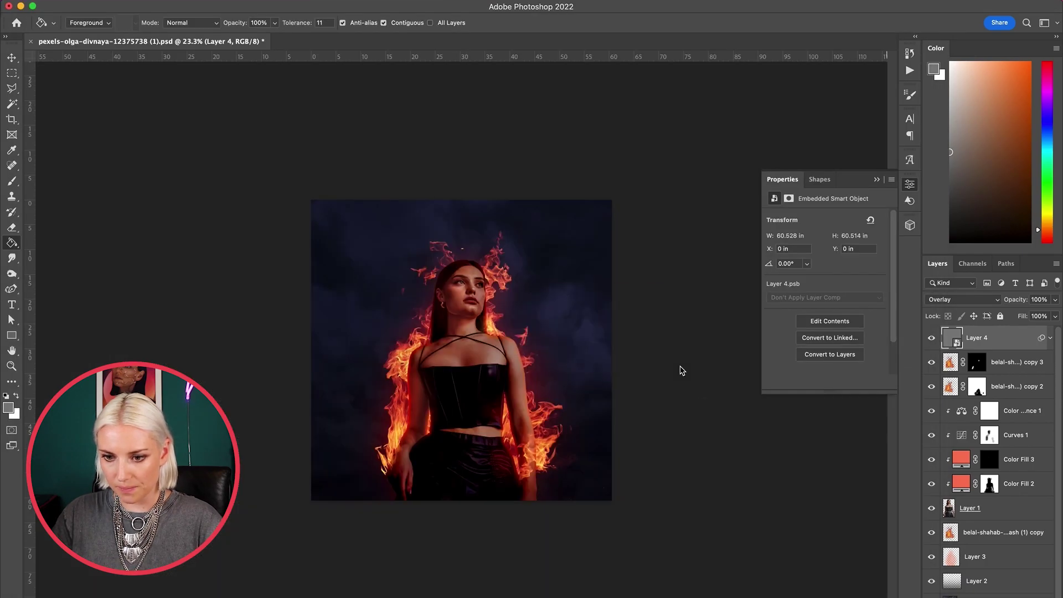
key("super+plus")
key("super+plus")
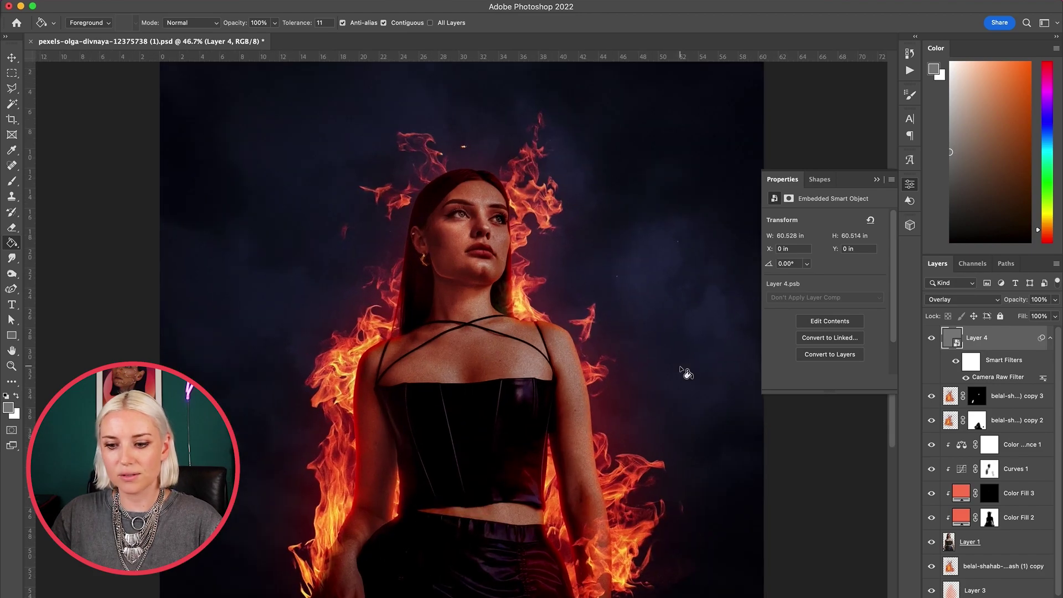
key("super+minus")
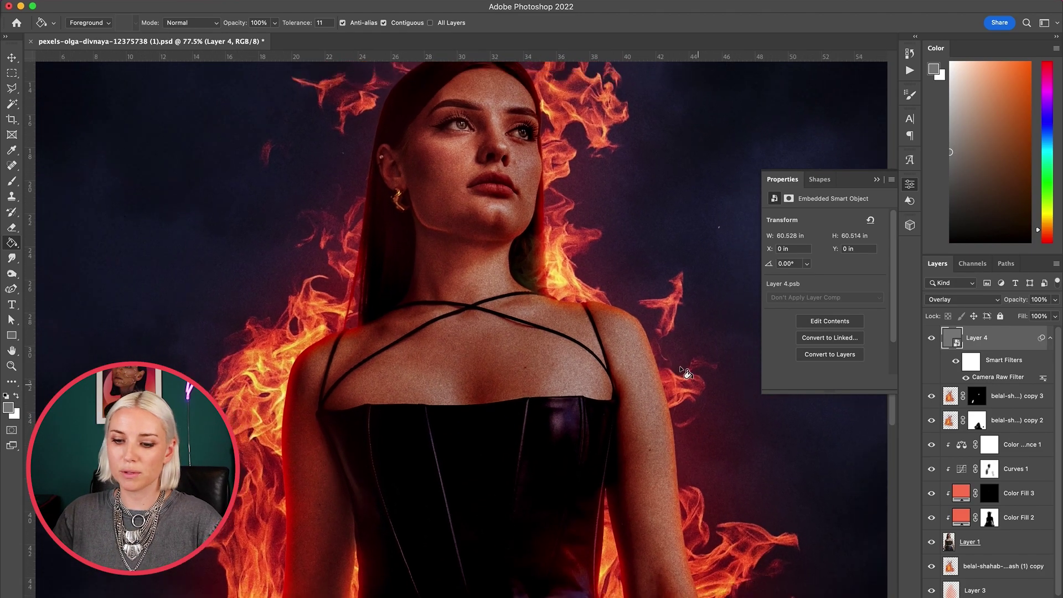